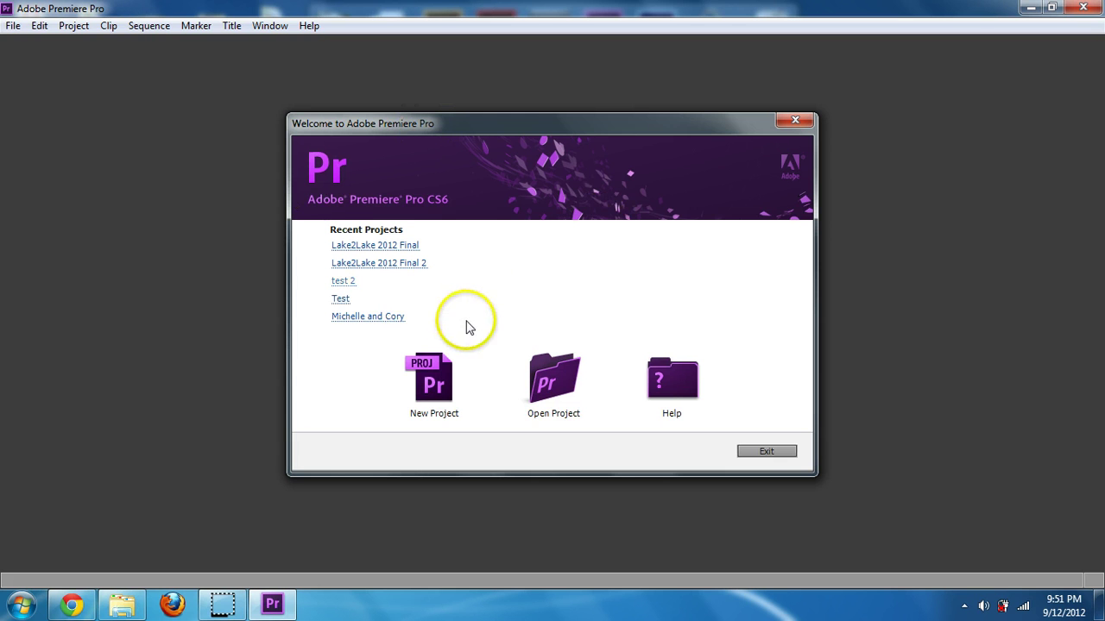
# - Create a new project named Example with DV capture format, after checking Scratch Disks
pyautogui.click(438, 377)
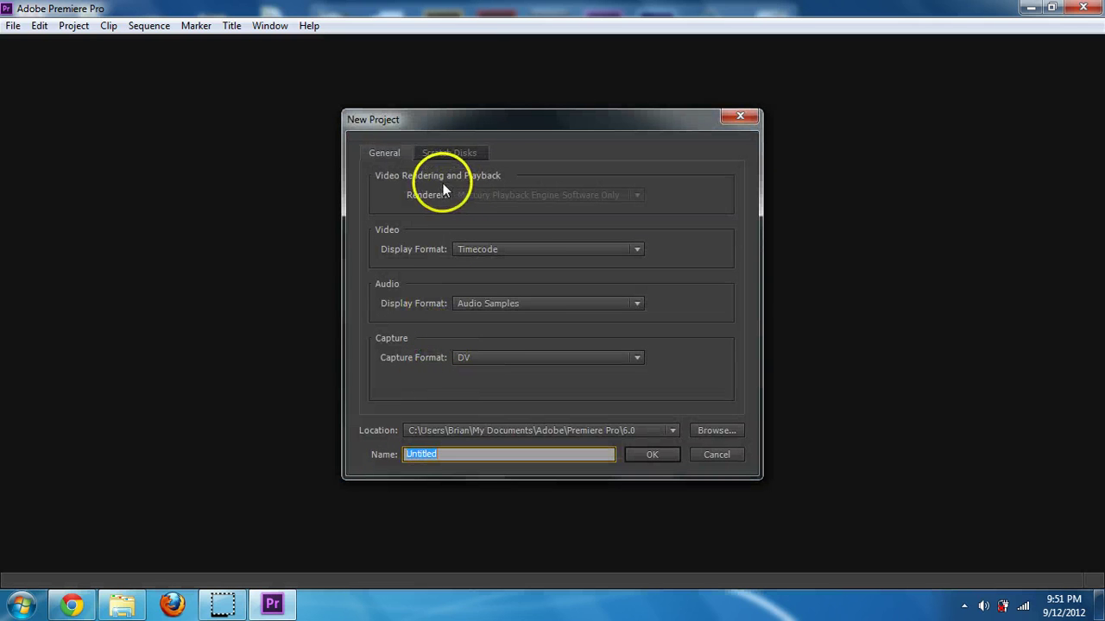
pyautogui.click(486, 357)
pyautogui.click(460, 395)
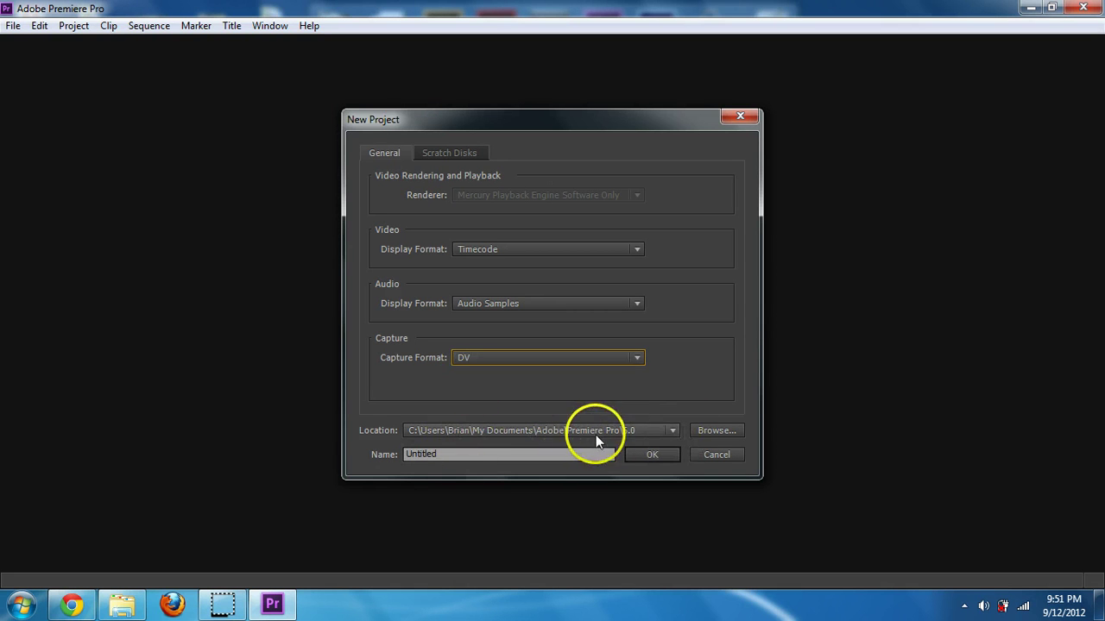
pyautogui.moveTo(453, 454); pyautogui.dragTo(354, 456)
pyautogui.write('Ex')
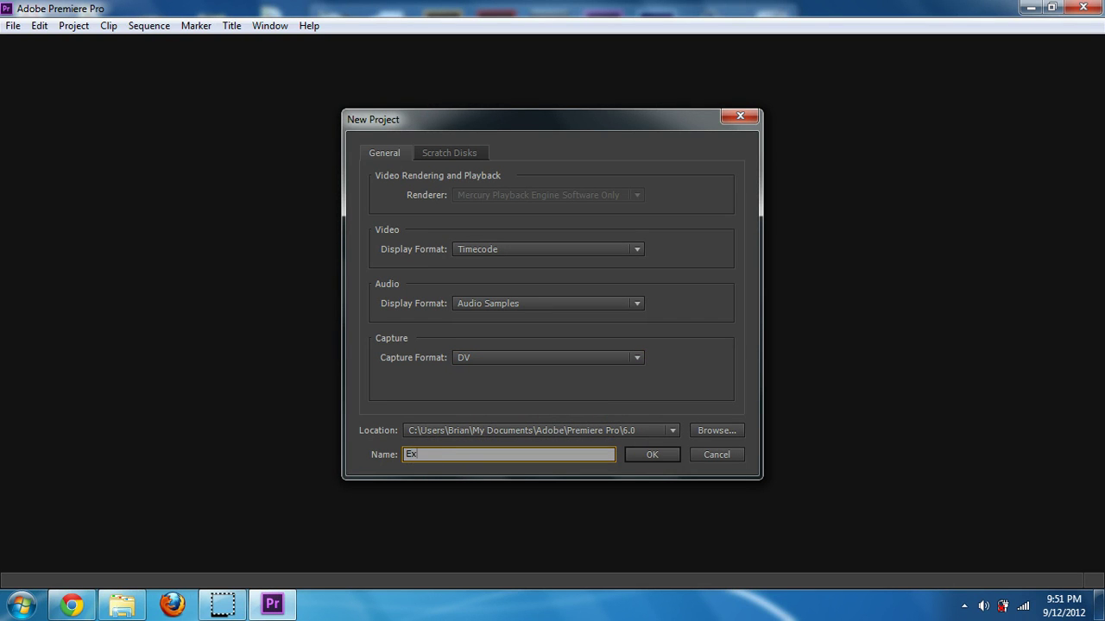
pyautogui.write('ample')
pyautogui.click(432, 154)
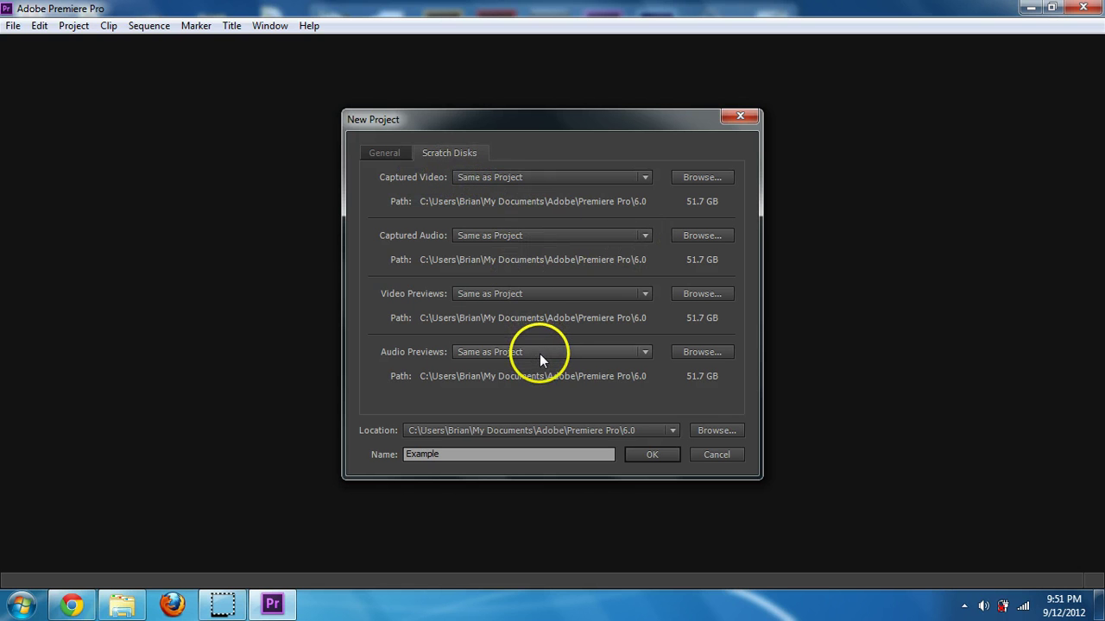
pyautogui.click(653, 455)
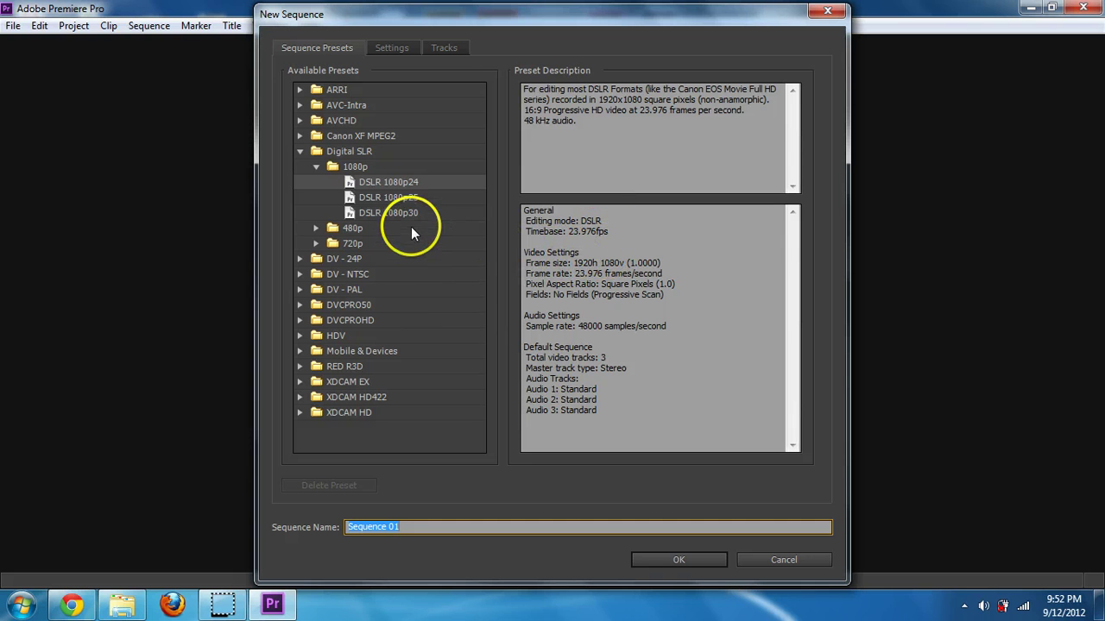
# - Choose the Digital SLR DSLR 1080p24 preset, comparing the DV and AVCHD groups and reviewing Settings
pyautogui.click(358, 151)
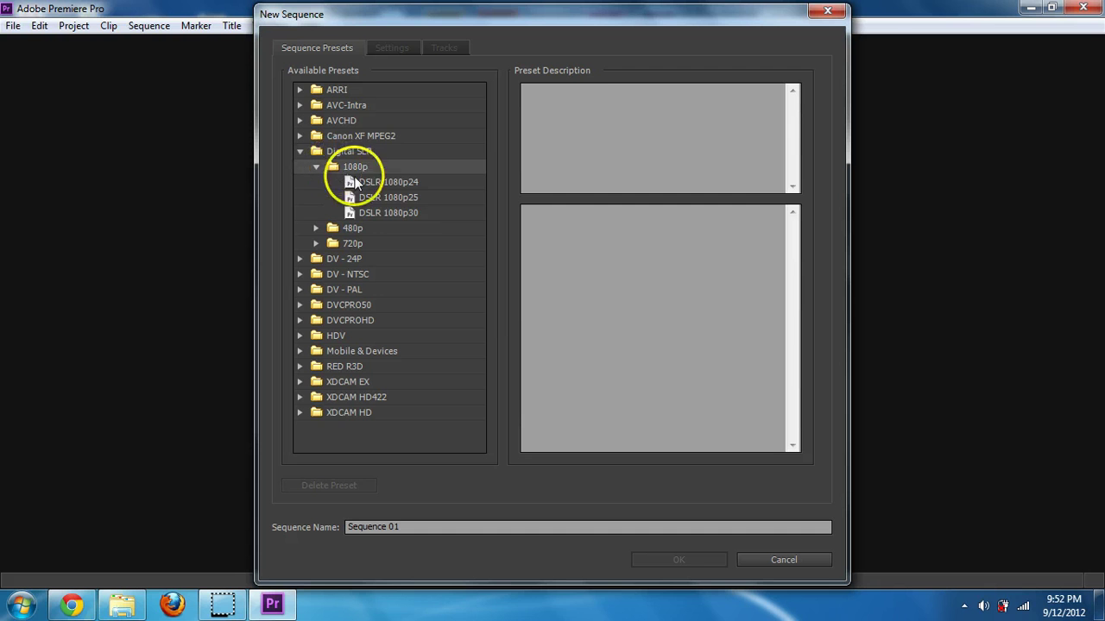
pyautogui.click(372, 183)
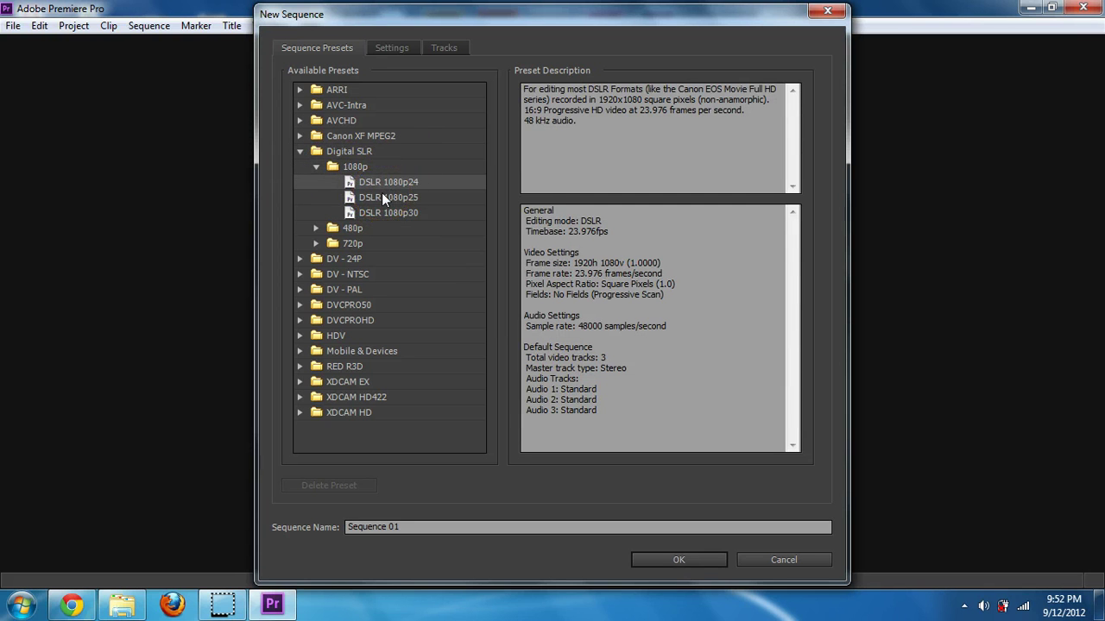
pyautogui.click(301, 260)
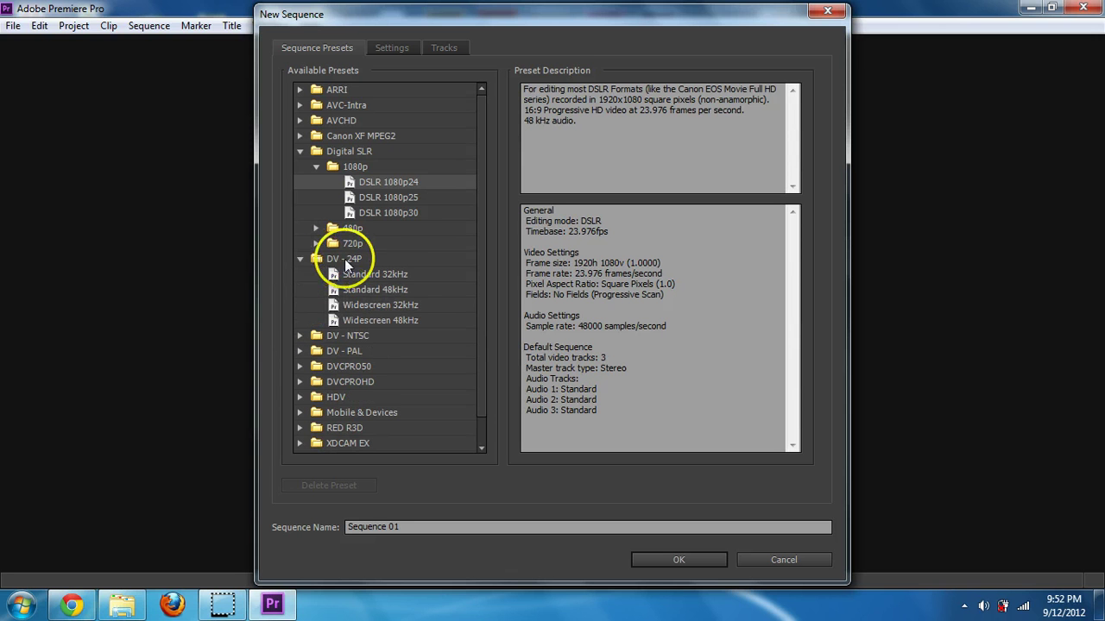
pyautogui.click(299, 336)
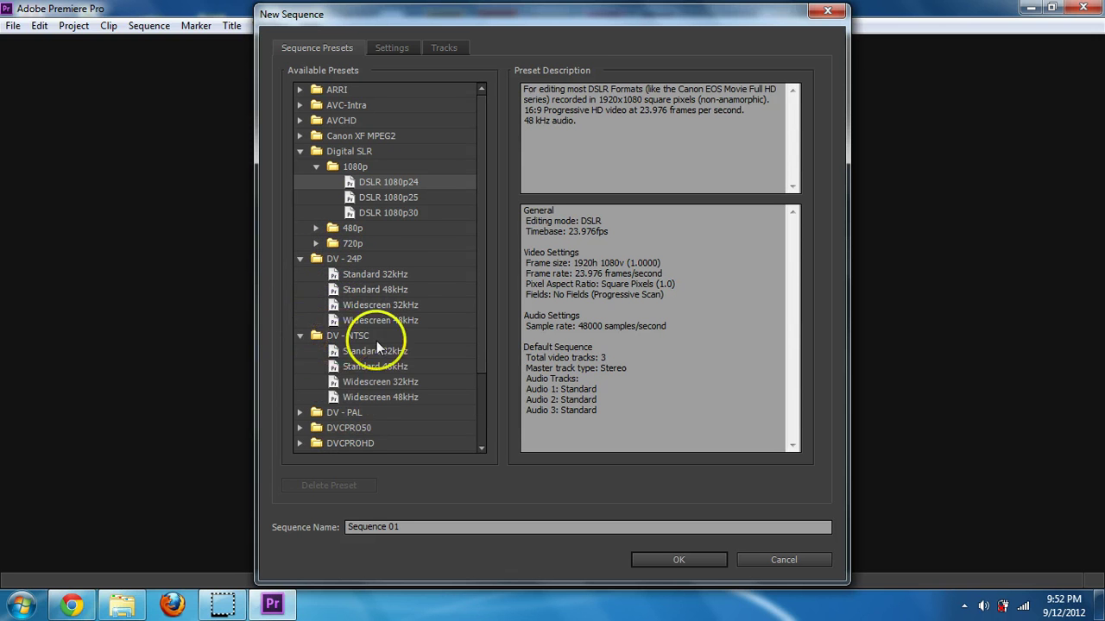
pyautogui.click(299, 336)
pyautogui.click(300, 259)
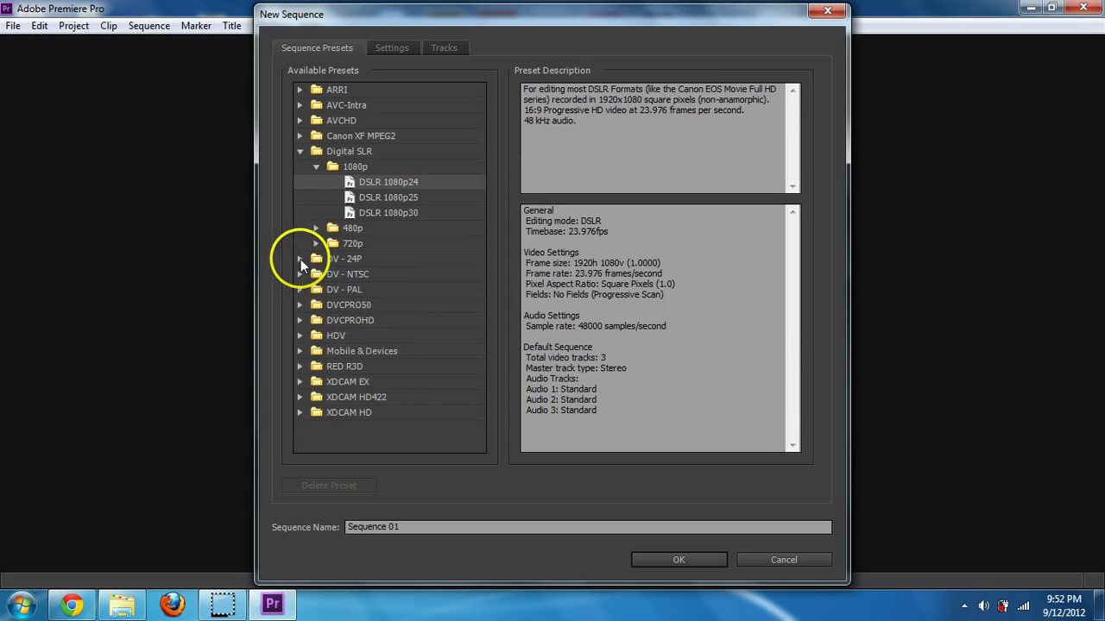
pyautogui.click(300, 121)
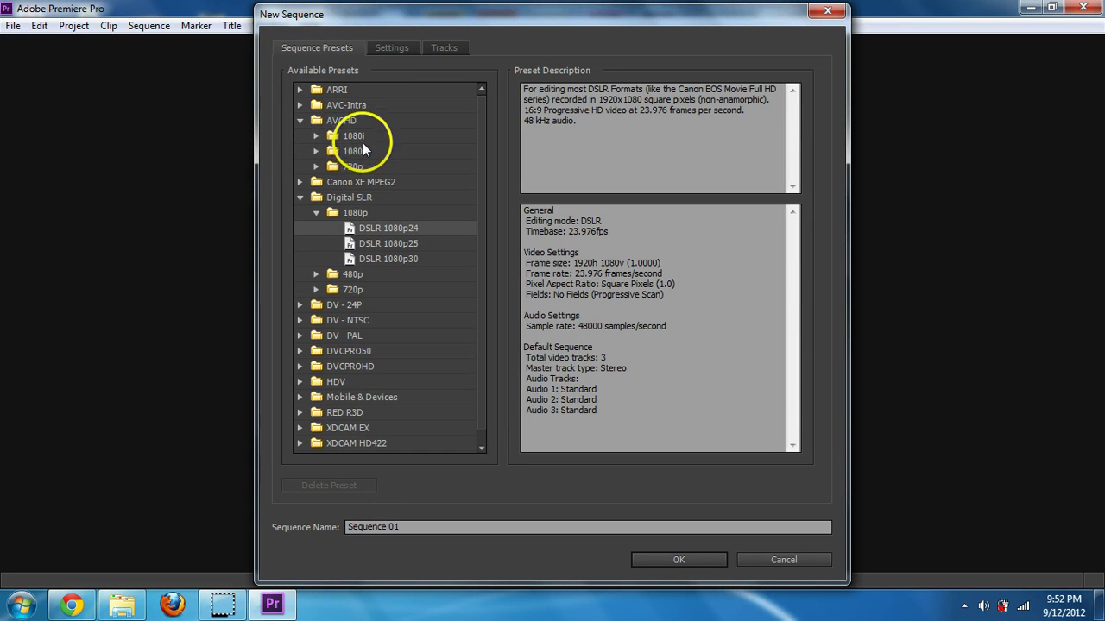
pyautogui.click(316, 137)
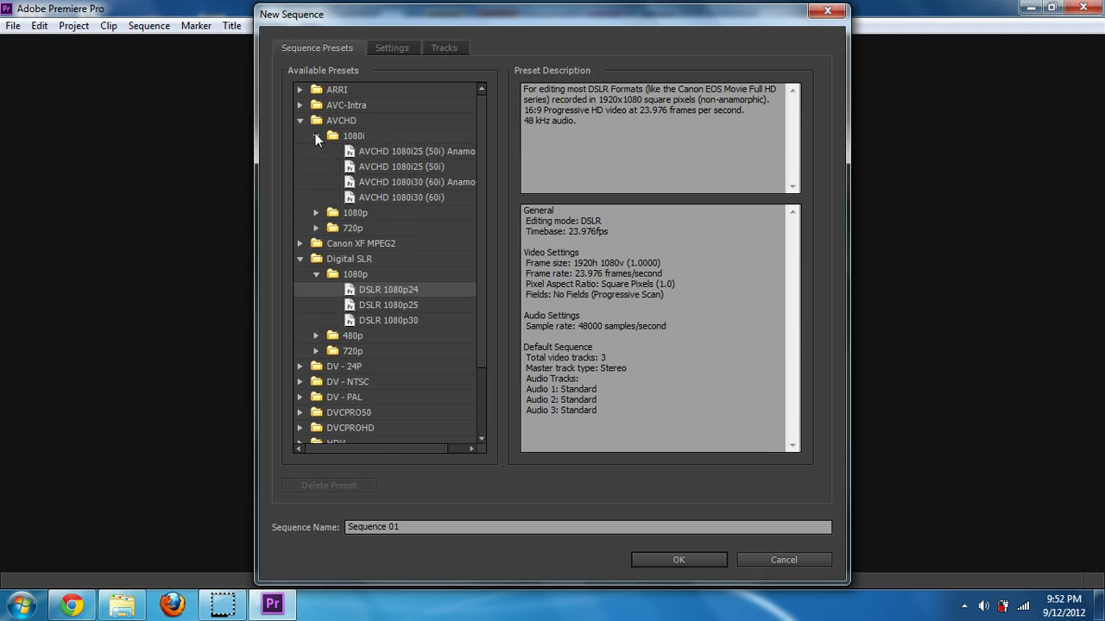
pyautogui.click(316, 136)
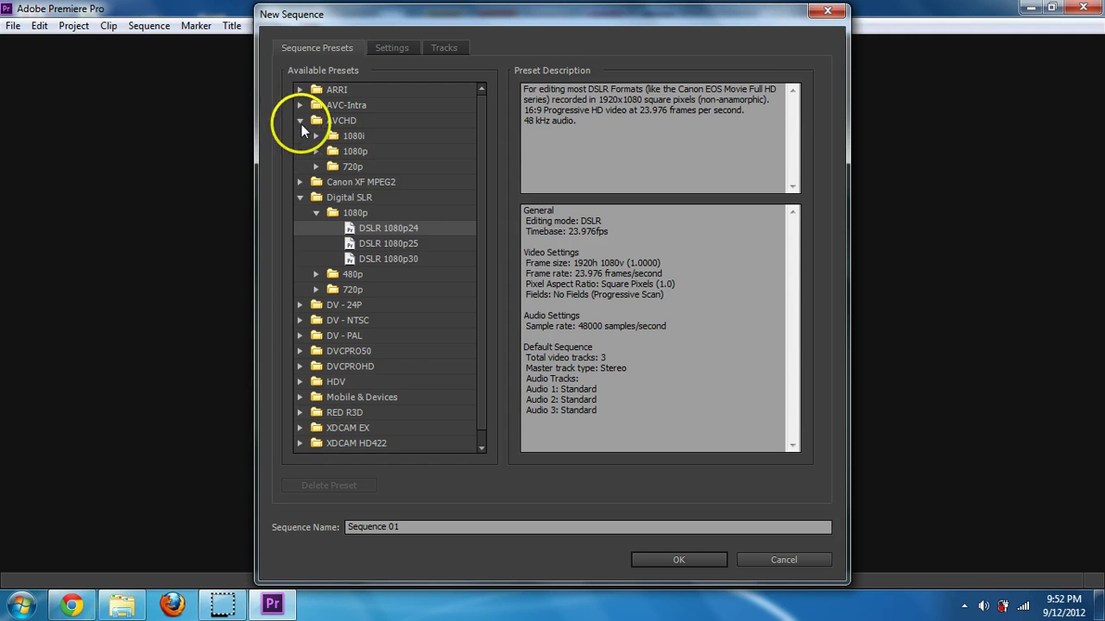
pyautogui.click(299, 121)
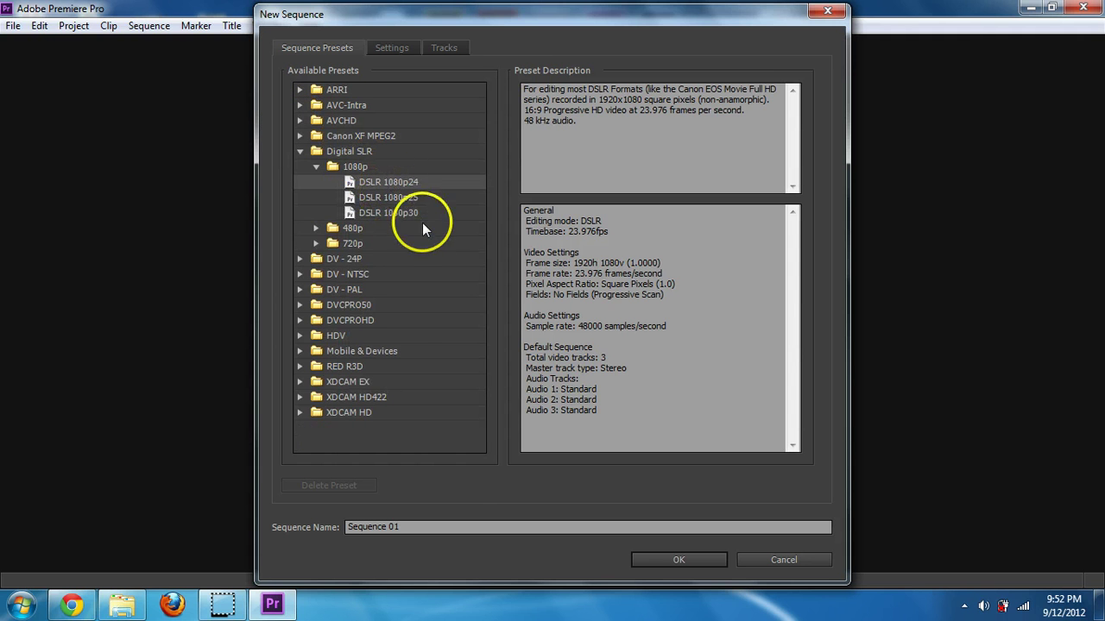
pyautogui.click(392, 49)
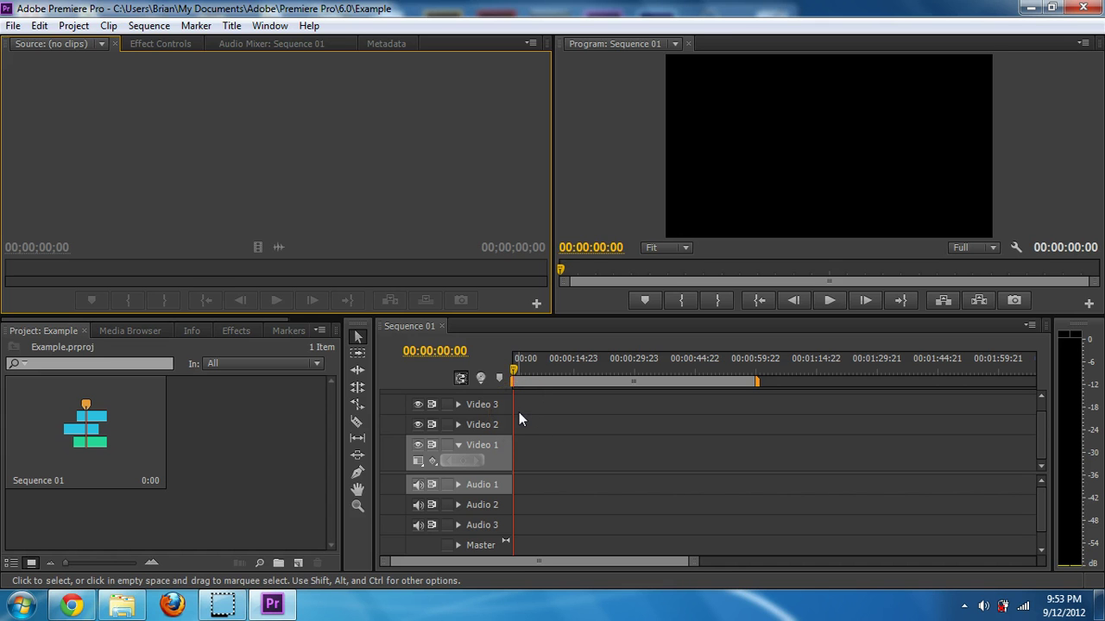
# - Open Sequence 01 in the Timeline and focus the Project panel's media area
pyautogui.click(606, 249)
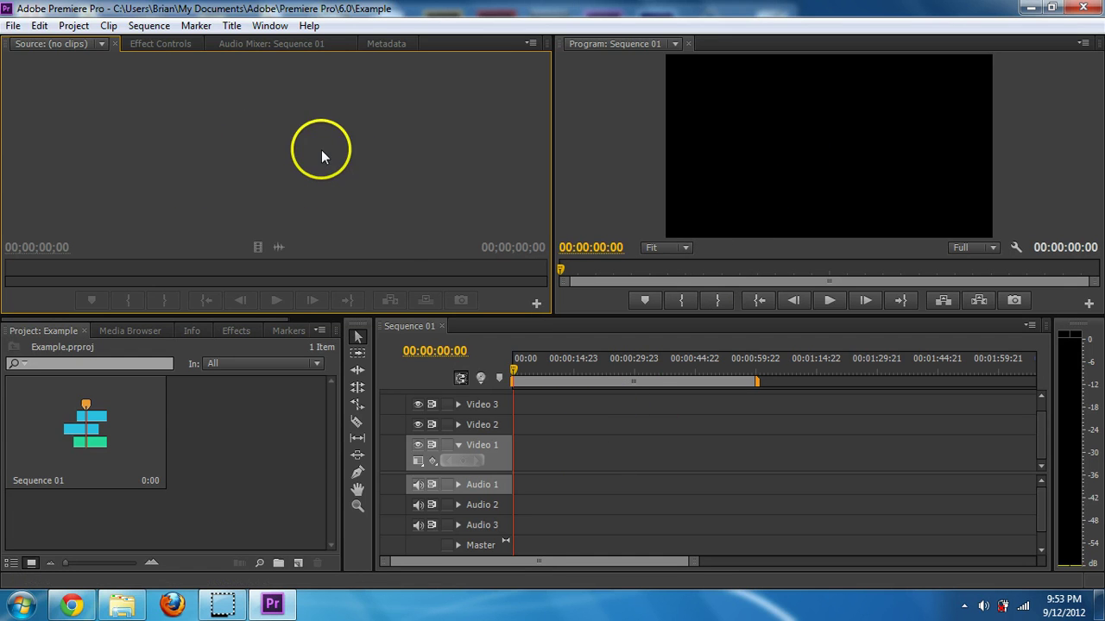
pyautogui.click(201, 446)
# - Import all six files from My Pictures > Examples: five Lake 2 Lake clips and an MP3
pyautogui.rightClick(213, 439)
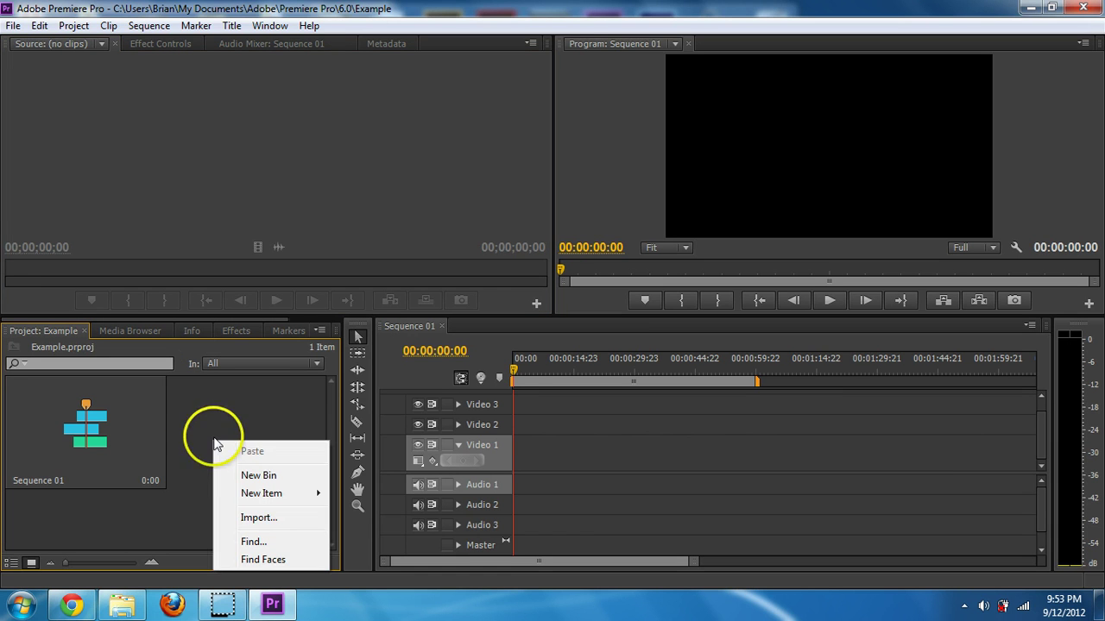
pyautogui.rightClick(183, 421)
pyautogui.click(264, 496)
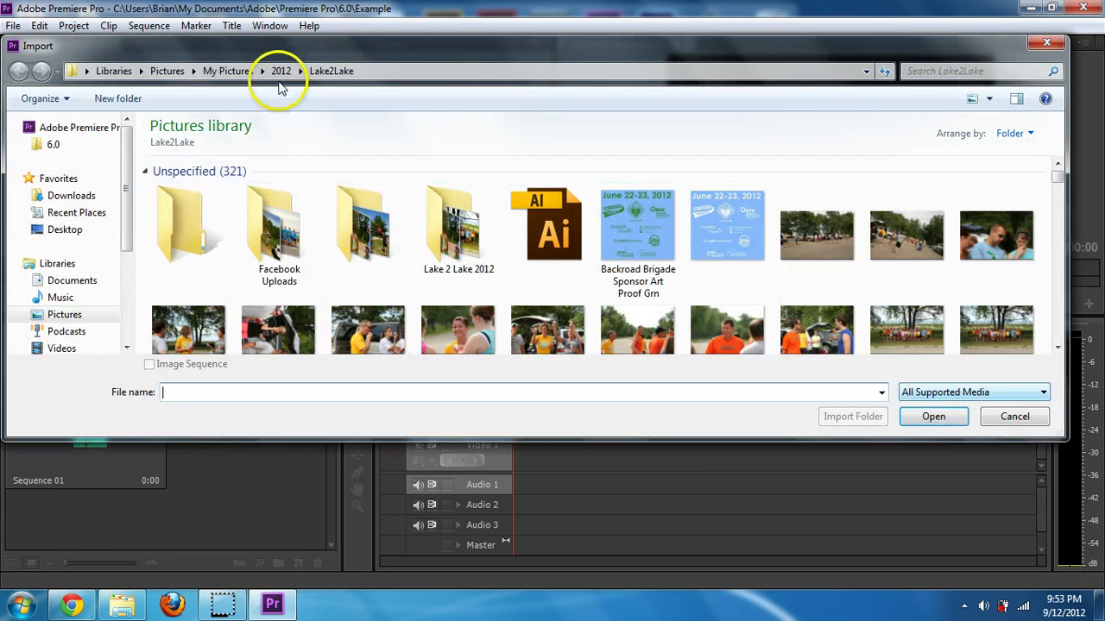
pyautogui.click(249, 75)
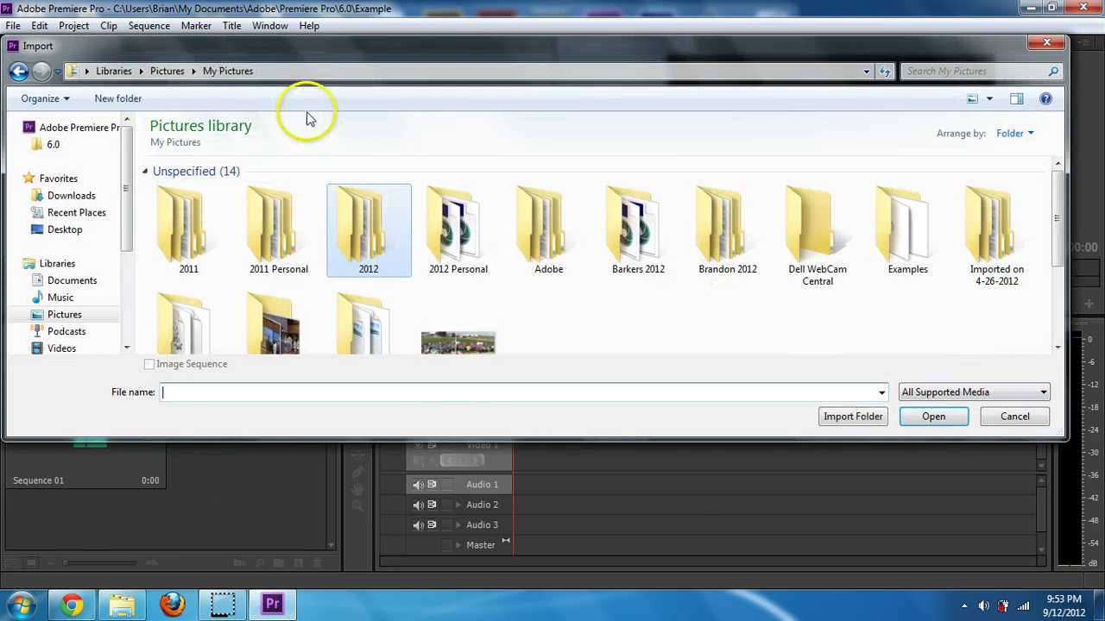
pyautogui.doubleClick(922, 258)
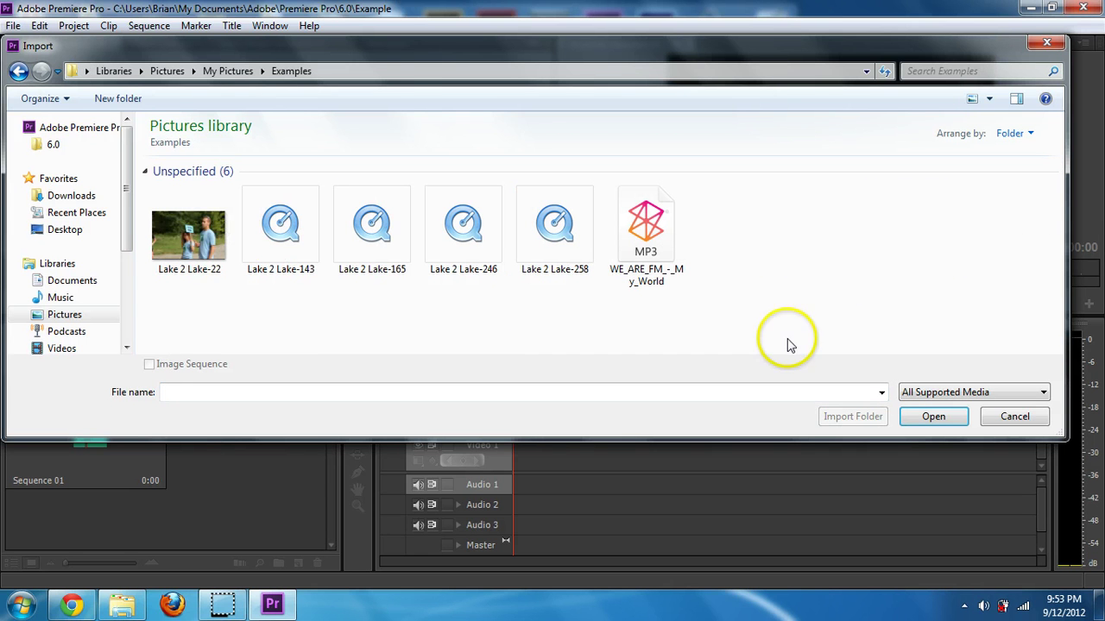
pyautogui.click(183, 227)
pyautogui.click(375, 249)
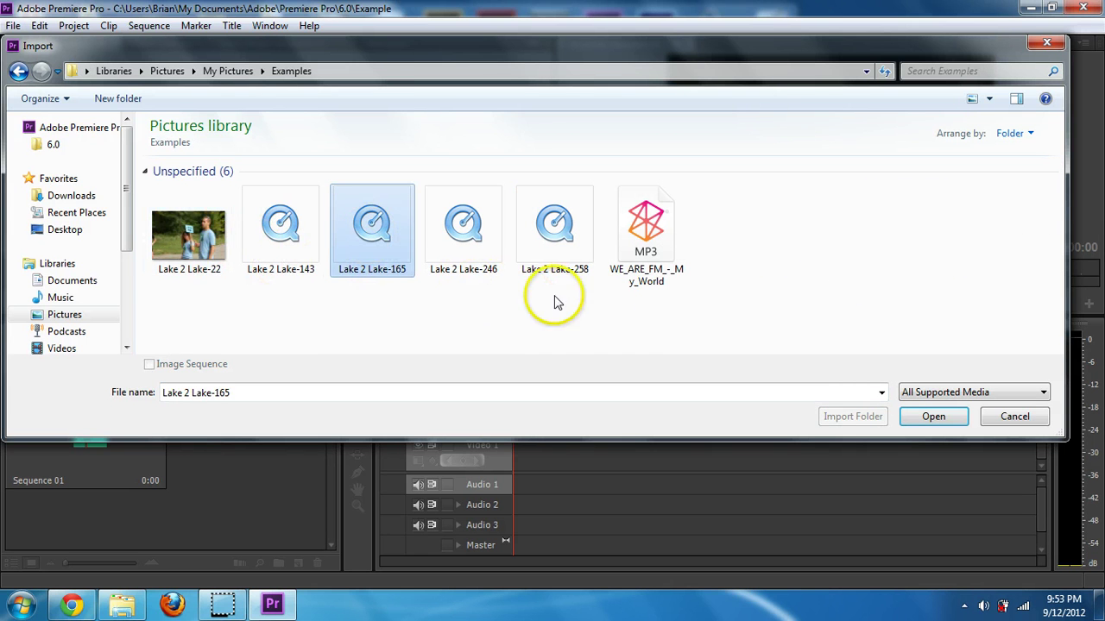
pyautogui.moveTo(700, 308); pyautogui.dragTo(203, 207)
pyautogui.click(933, 415)
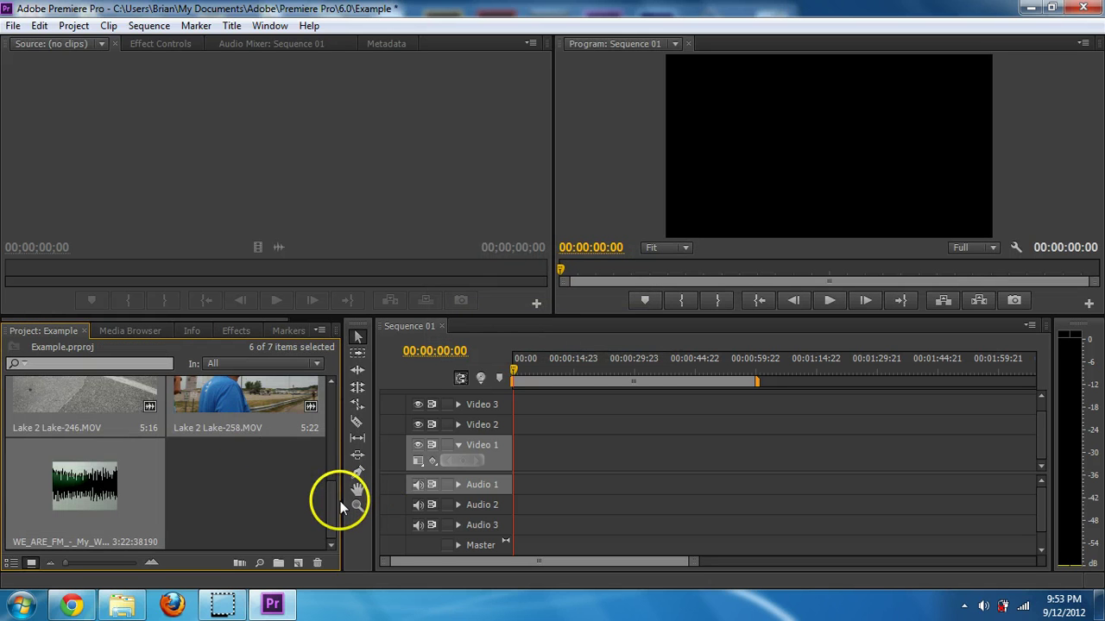
# - Load Lake 2 Lake-143.MOV into the Source monitor, scrub through it, and mute the computer's sound
pyautogui.moveTo(328, 509); pyautogui.dragTo(333, 430)
pyautogui.click(55, 455)
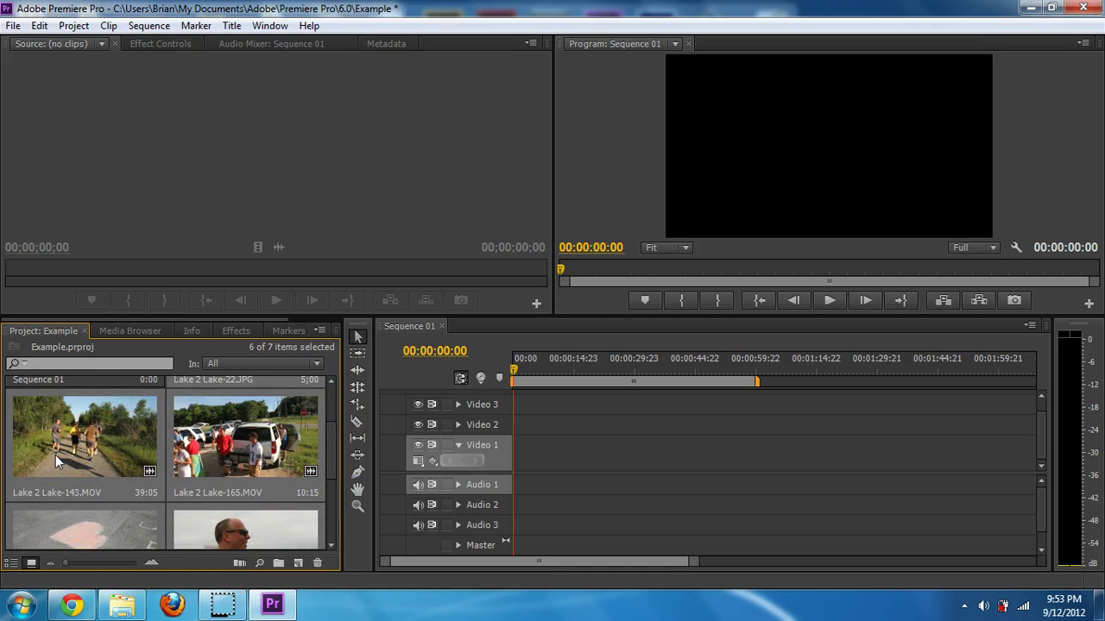
pyautogui.doubleClick(84, 437)
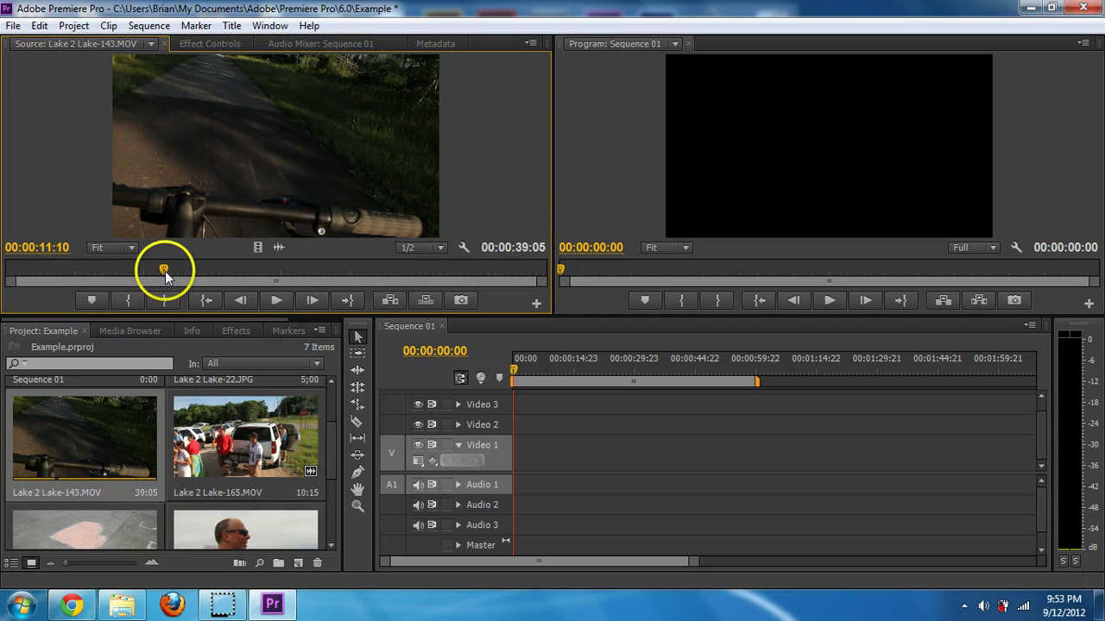
pyautogui.moveTo(165, 271); pyautogui.dragTo(68, 274)
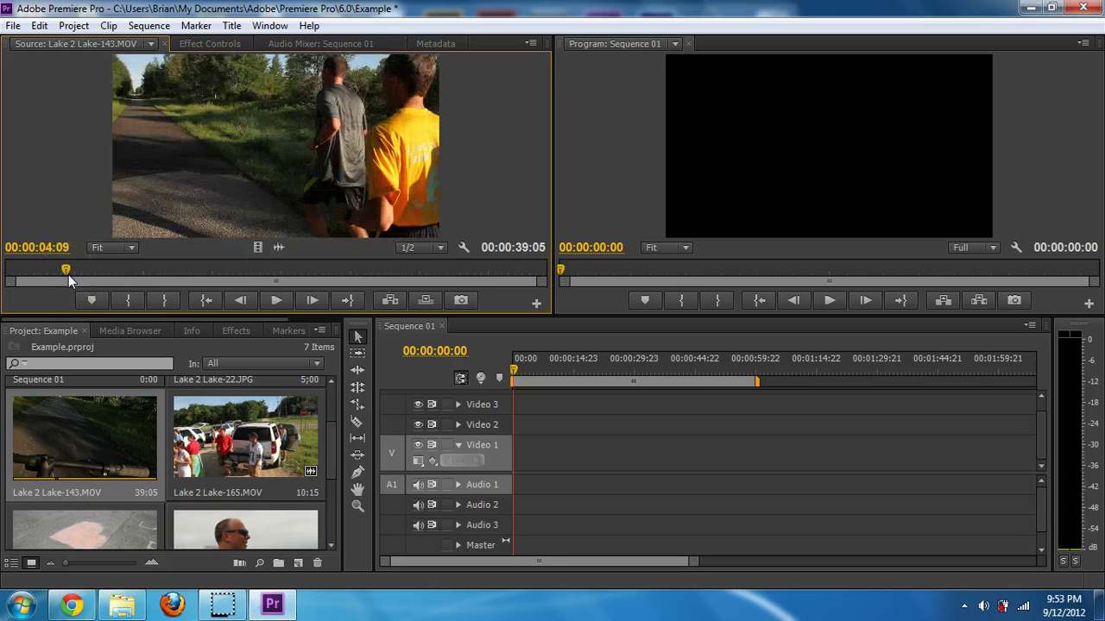
pyautogui.press('XF86AudioMute')
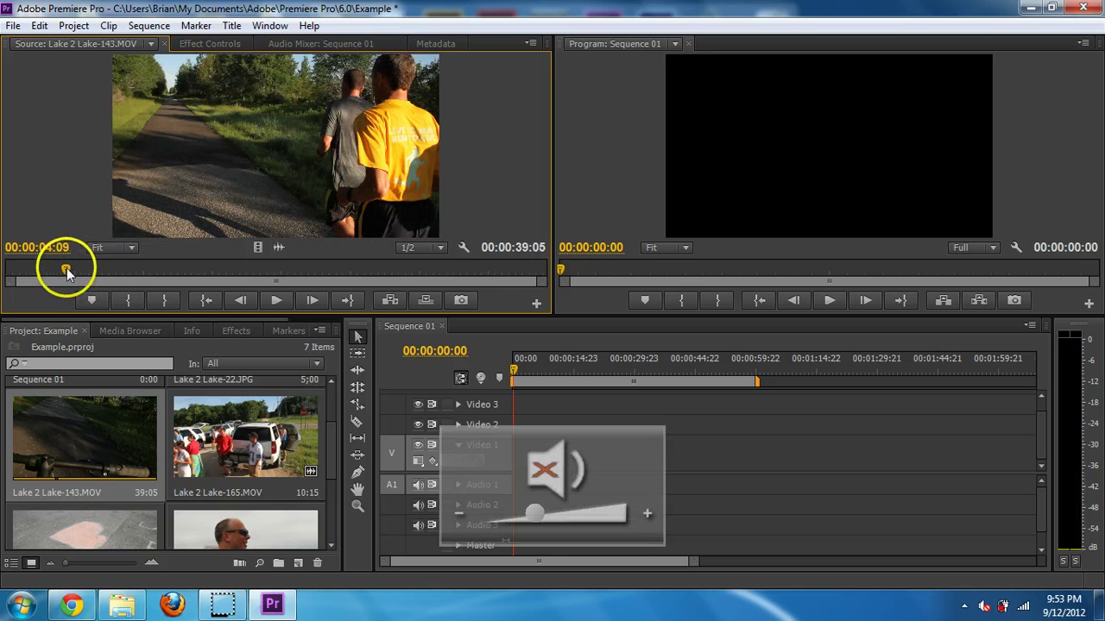
pyautogui.moveTo(67, 271); pyautogui.dragTo(43, 271)
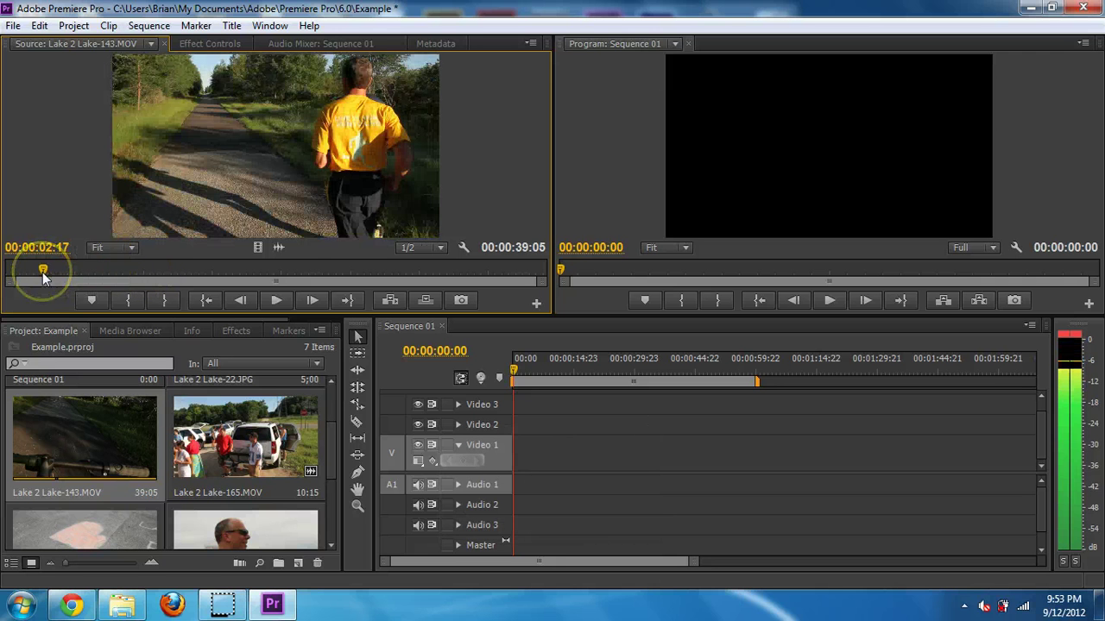
# - Mark the clip's In point at 03:11 and its Out point at 00:00:06:13
pyautogui.press('space')
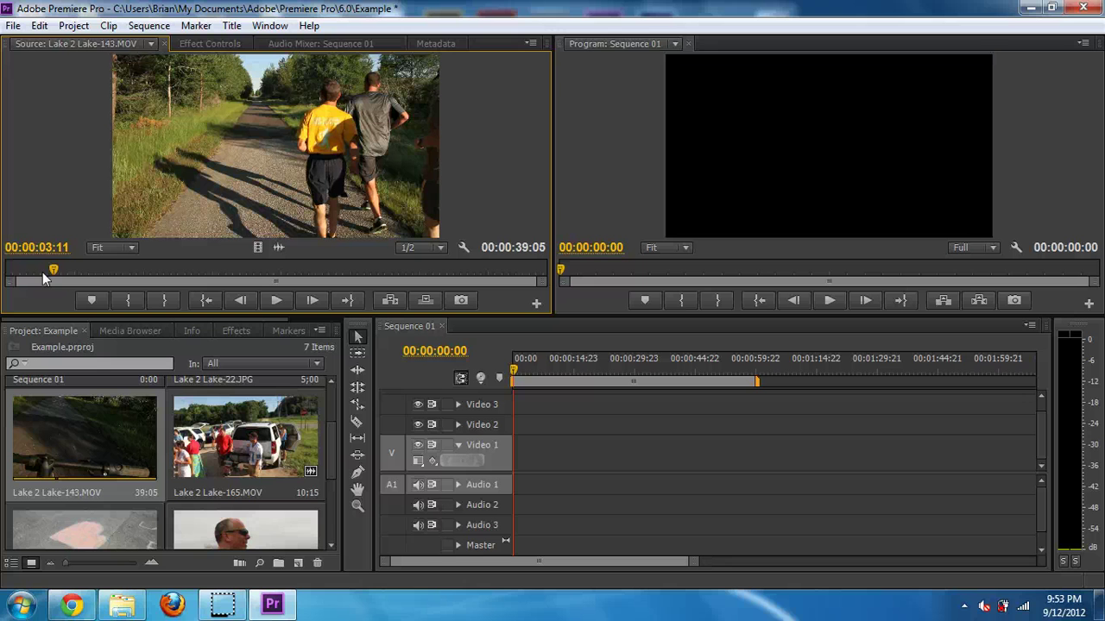
pyautogui.press('i')
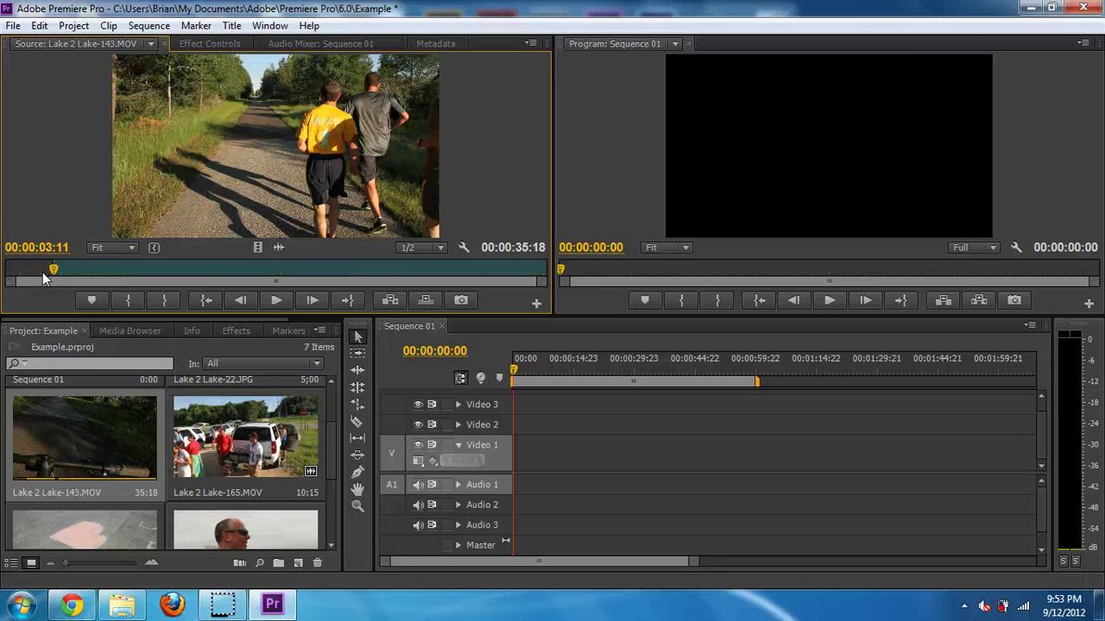
pyautogui.press('space')
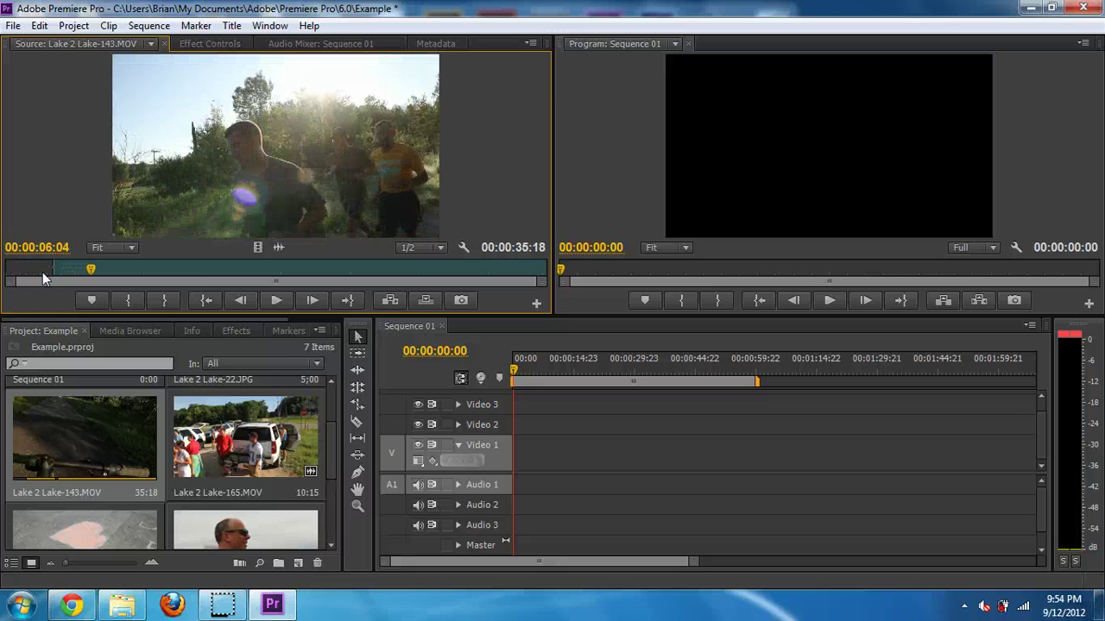
pyautogui.press('space')
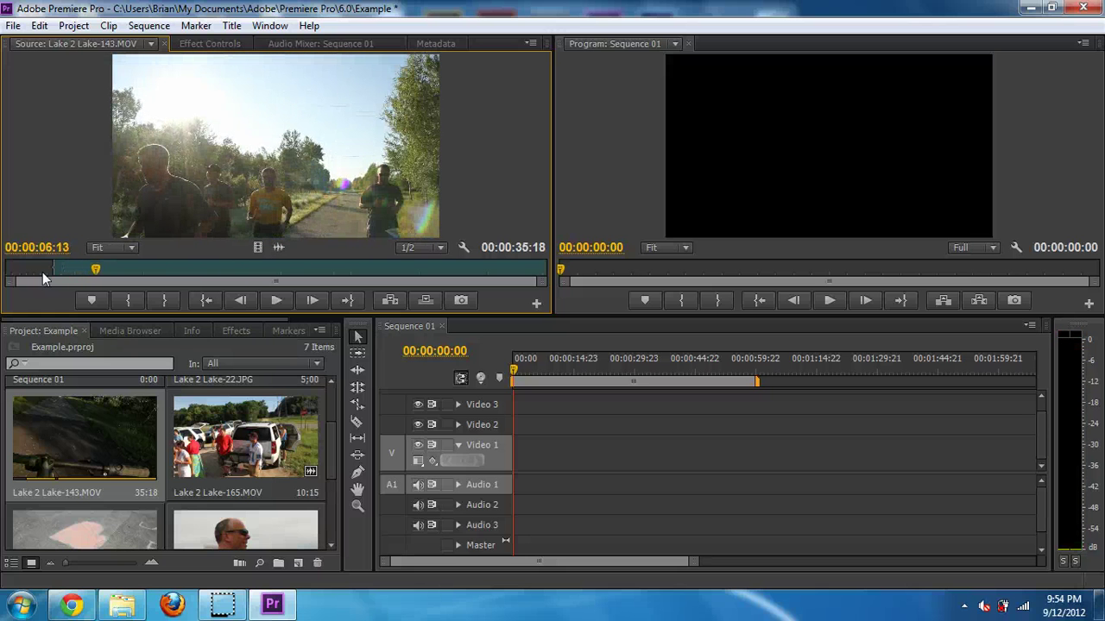
pyautogui.press('o')
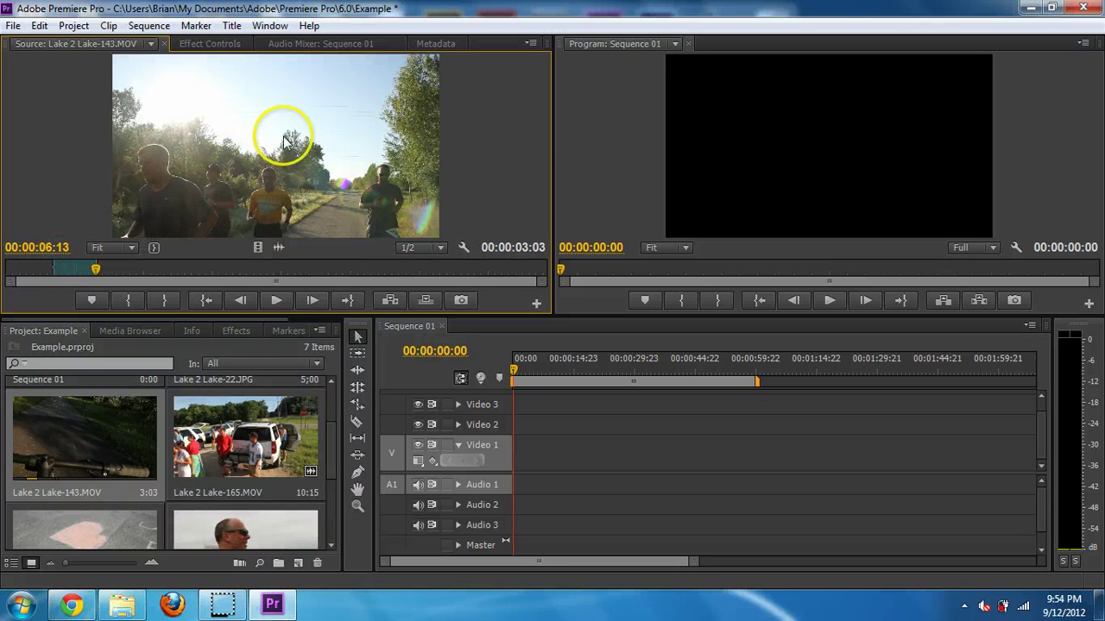
# - Place the marked Lake 2 Lake-143.MOV portion at 00:00 on Video 1 and zoom the timeline
pyautogui.moveTo(335, 189); pyautogui.dragTo(520, 447)
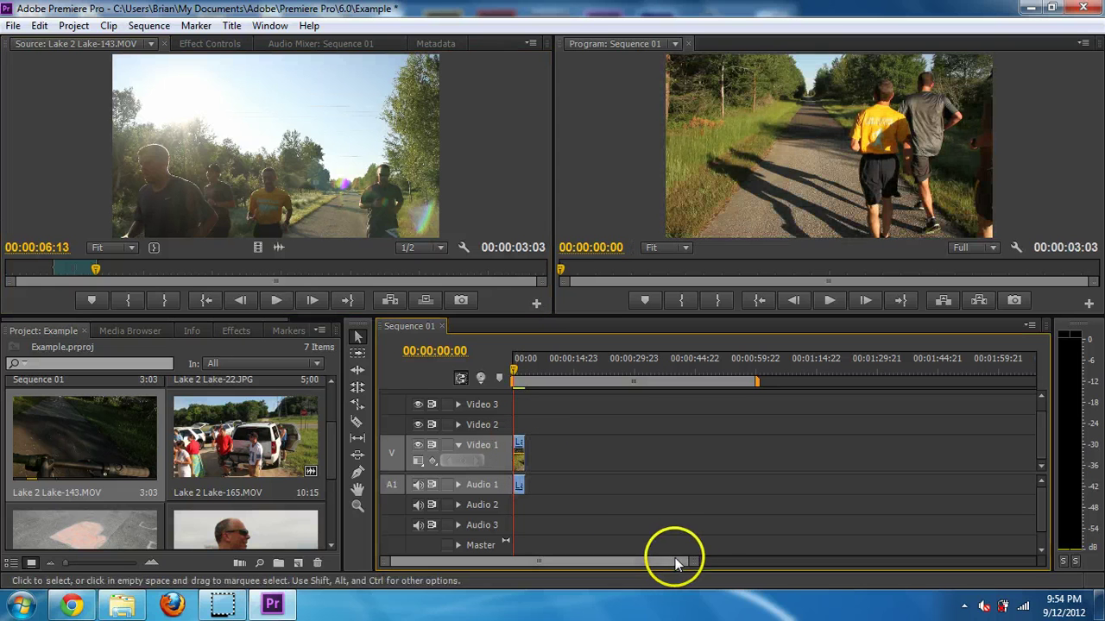
pyautogui.moveTo(695, 562); pyautogui.dragTo(579, 559)
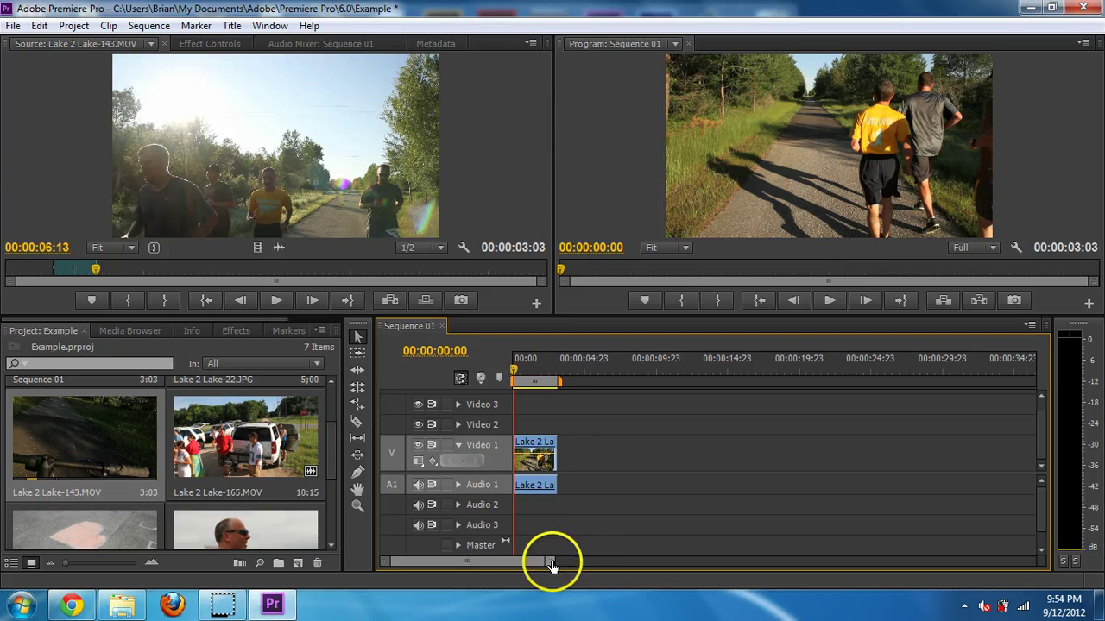
pyautogui.moveTo(554, 561)
pyautogui.mouseDown()
pyautogui.moveTo(573, 561)
pyautogui.moveTo(501, 556)
pyautogui.moveTo(555, 562)
pyautogui.mouseUp()
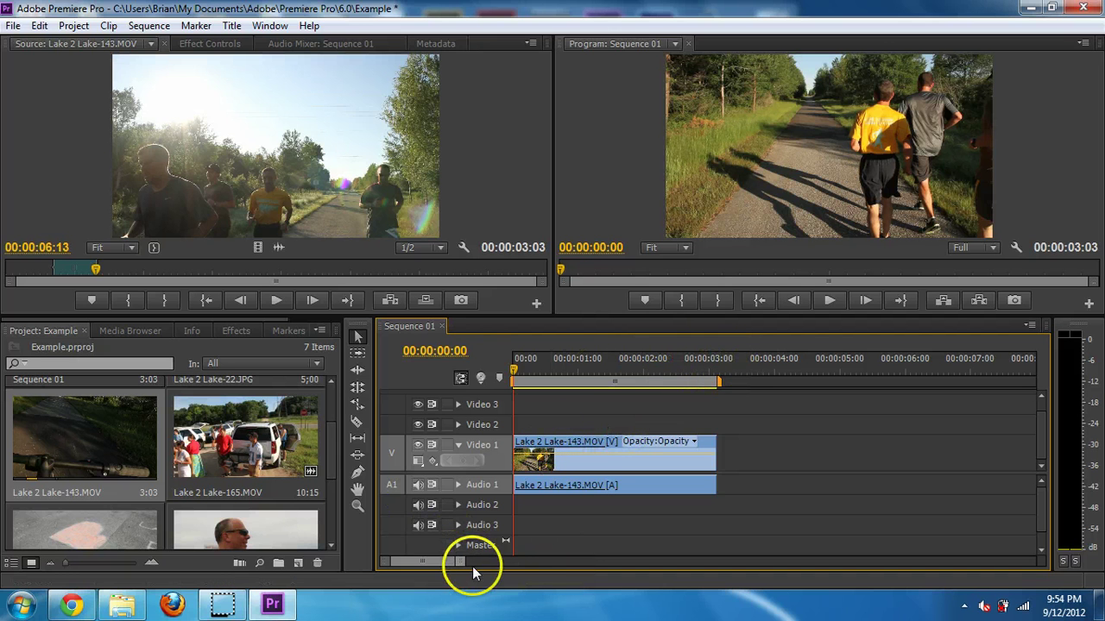
pyautogui.moveTo(477, 567); pyautogui.dragTo(500, 581)
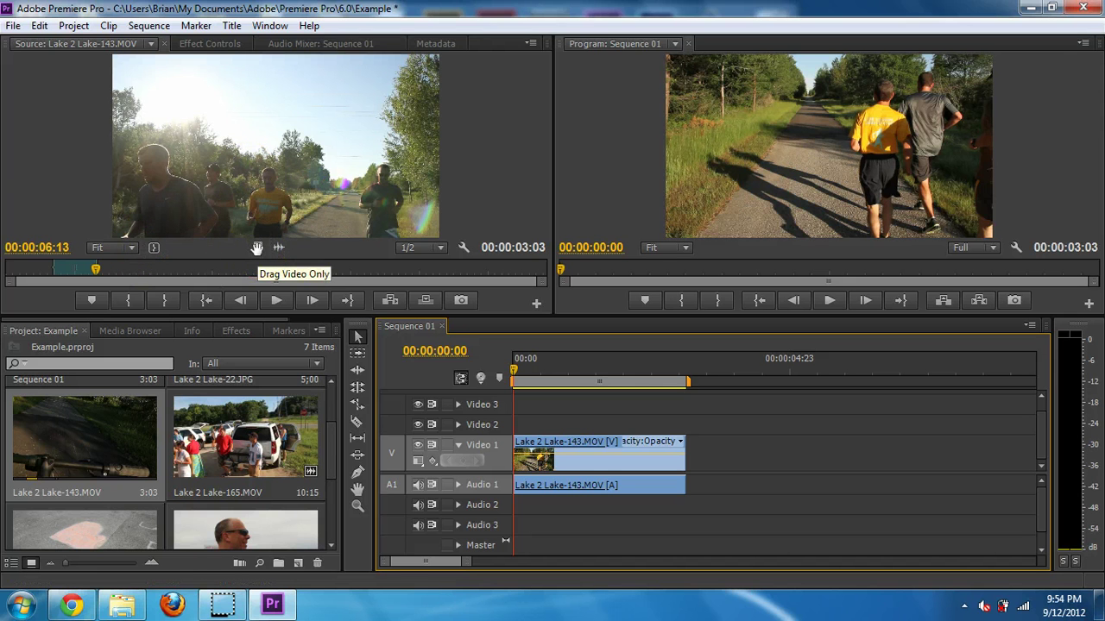
# - Delete the clip and place a video-only copy of Lake 2 Lake-143.MOV at the start of Video 1
pyautogui.keyDown('alt'); pyautogui.click(659, 471); pyautogui.keyUp('alt')
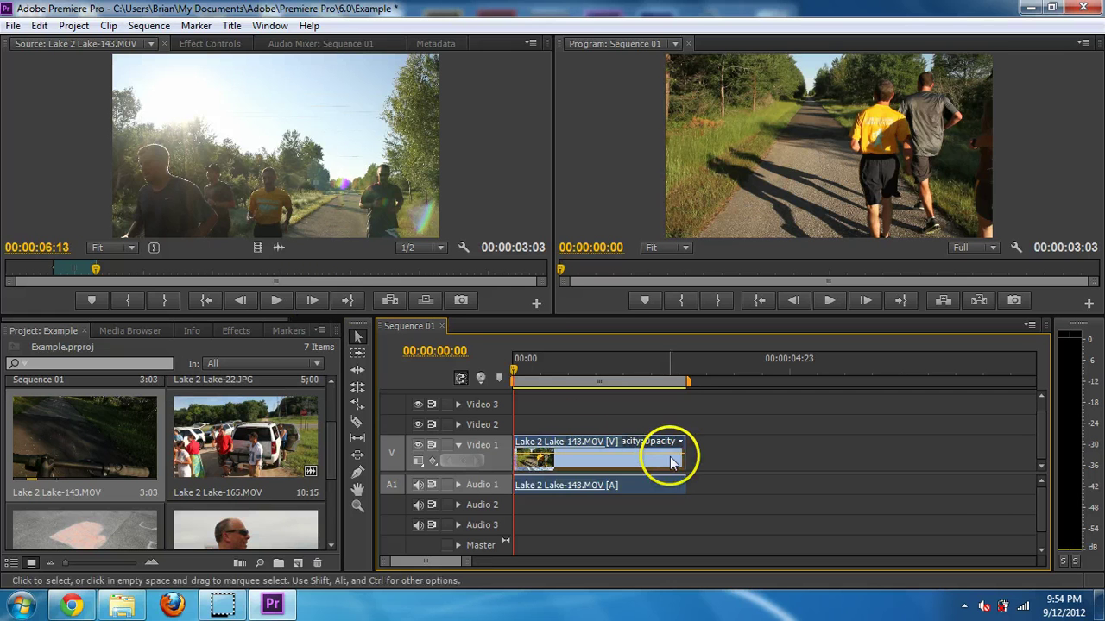
pyautogui.press('Delete')
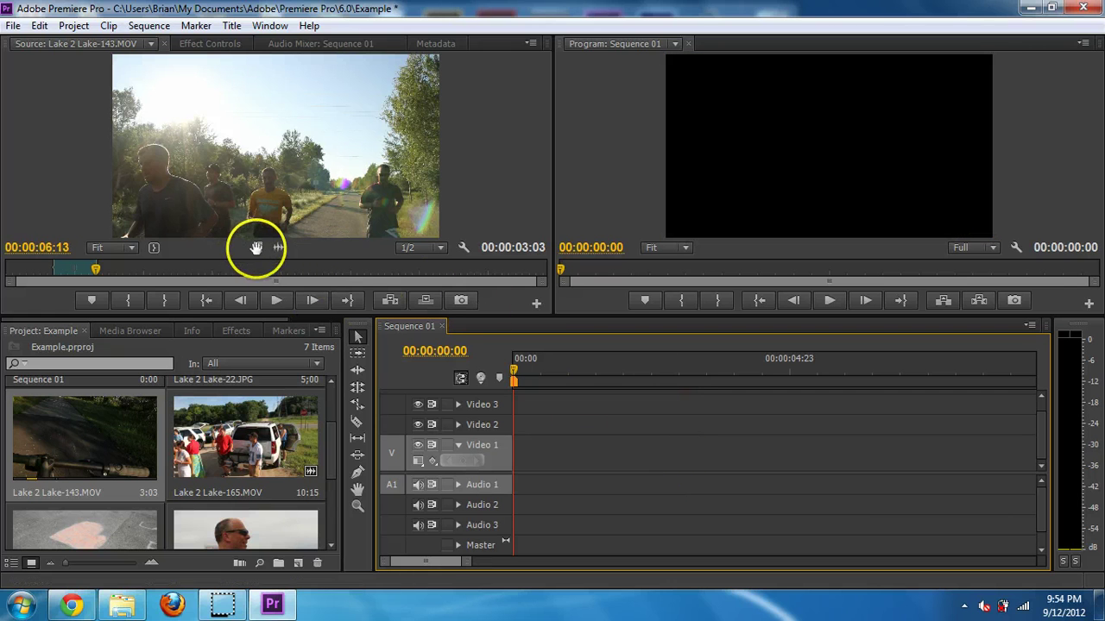
pyautogui.moveTo(257, 247); pyautogui.dragTo(517, 456)
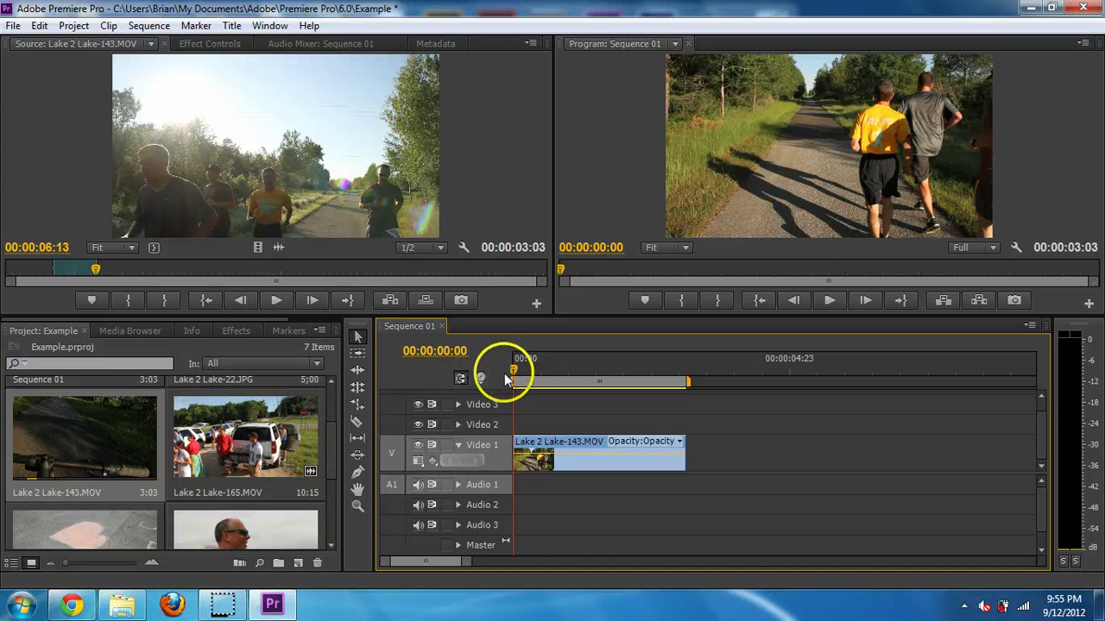
# - Split the clip with Ctrl+K at 00:00:02:20
pyautogui.moveTo(517, 367); pyautogui.dragTo(671, 384)
pyautogui.click(671, 385)
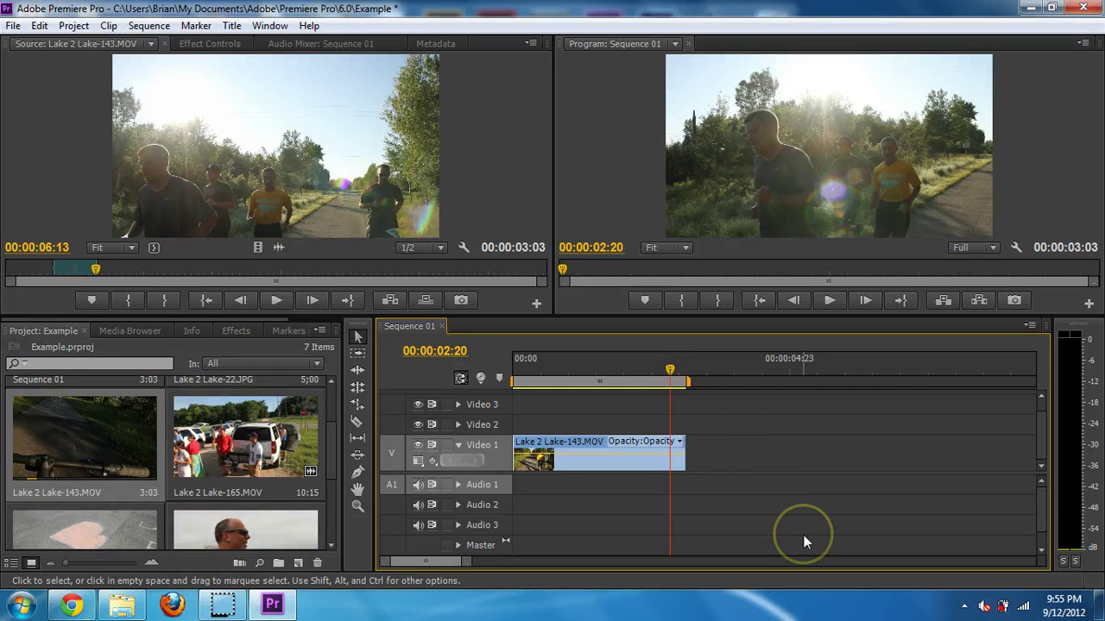
pyautogui.hotkey('ctrl', 'k')
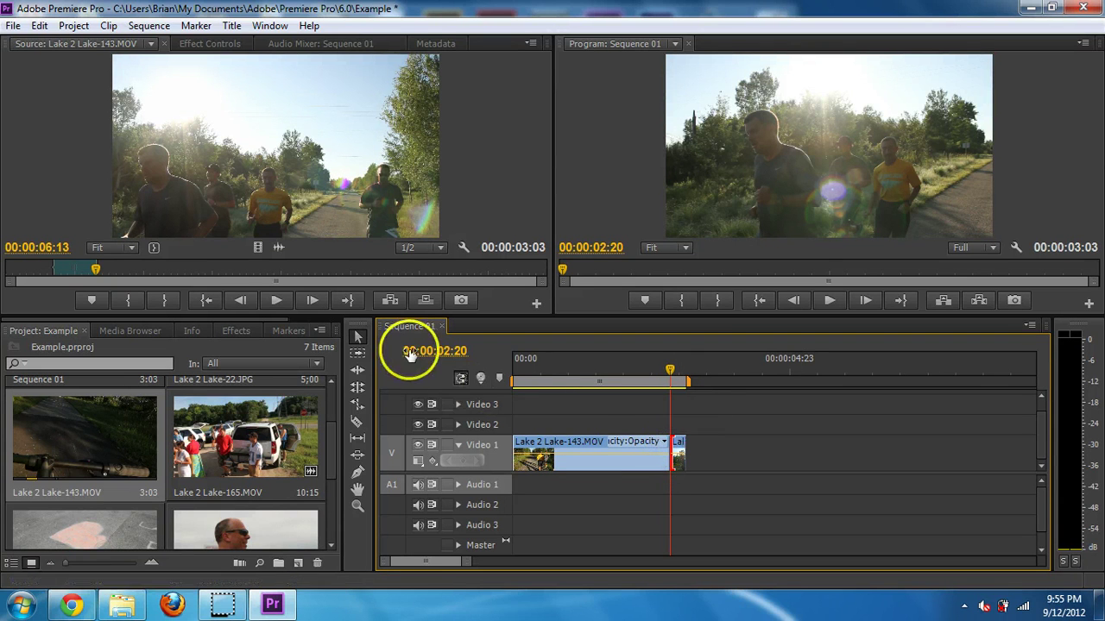
# - Trim the clip's end back 7 frames to the playhead, after undoing a trial move, ending at 00:00:02:20
pyautogui.moveTo(470, 560)
pyautogui.mouseDown()
pyautogui.moveTo(486, 564)
pyautogui.moveTo(452, 564)
pyautogui.mouseUp()
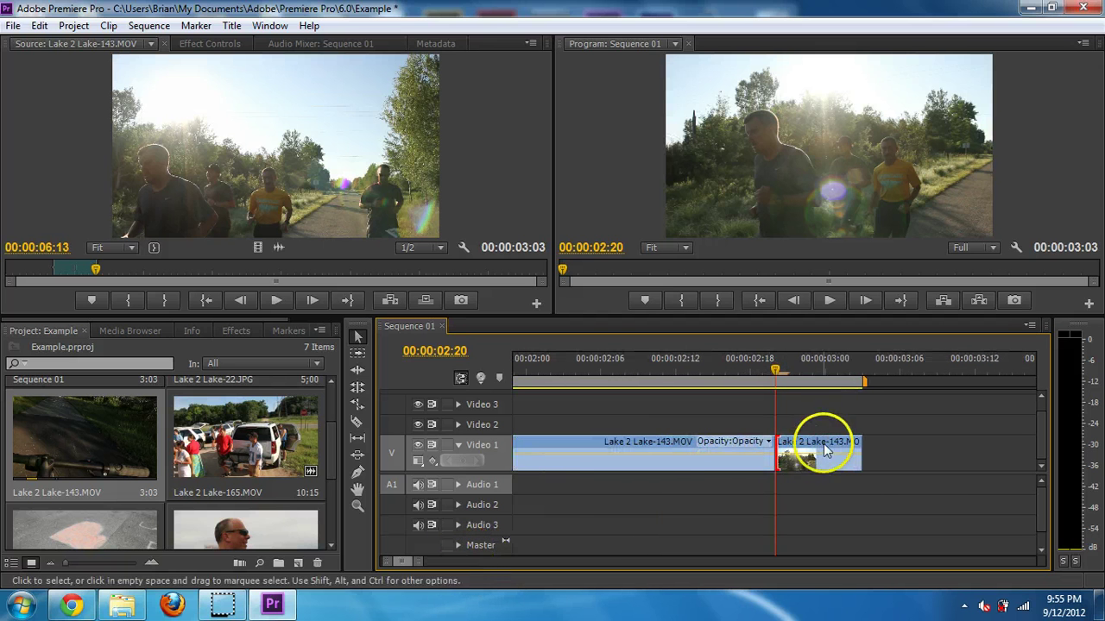
pyautogui.moveTo(803, 457); pyautogui.dragTo(894, 446)
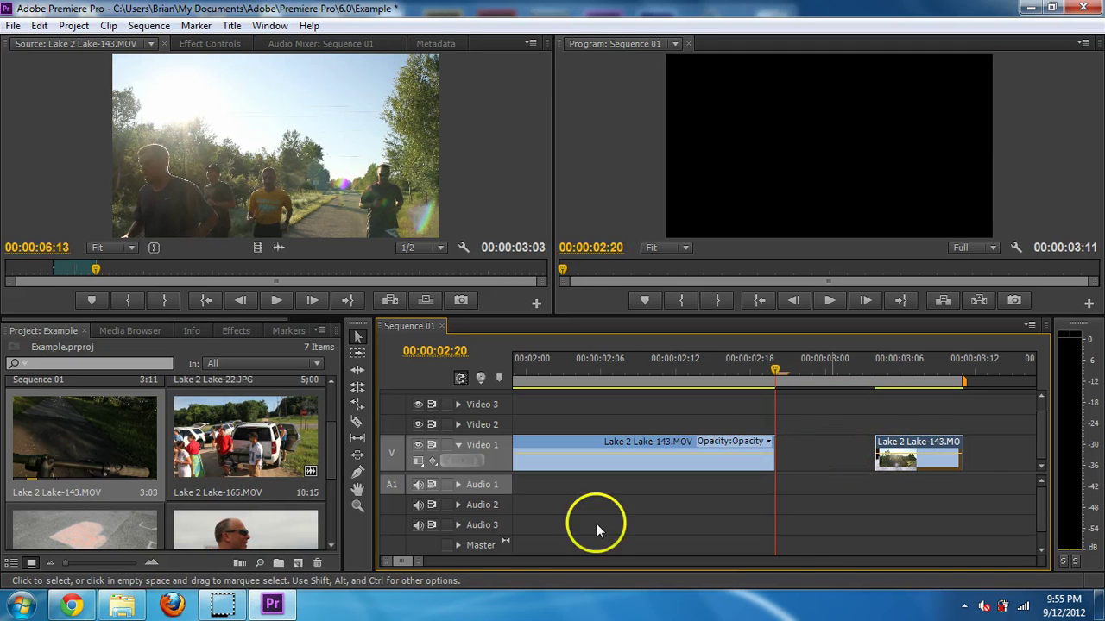
pyautogui.moveTo(417, 561); pyautogui.dragTo(474, 571)
pyautogui.hotkey('ctrl', 'z')
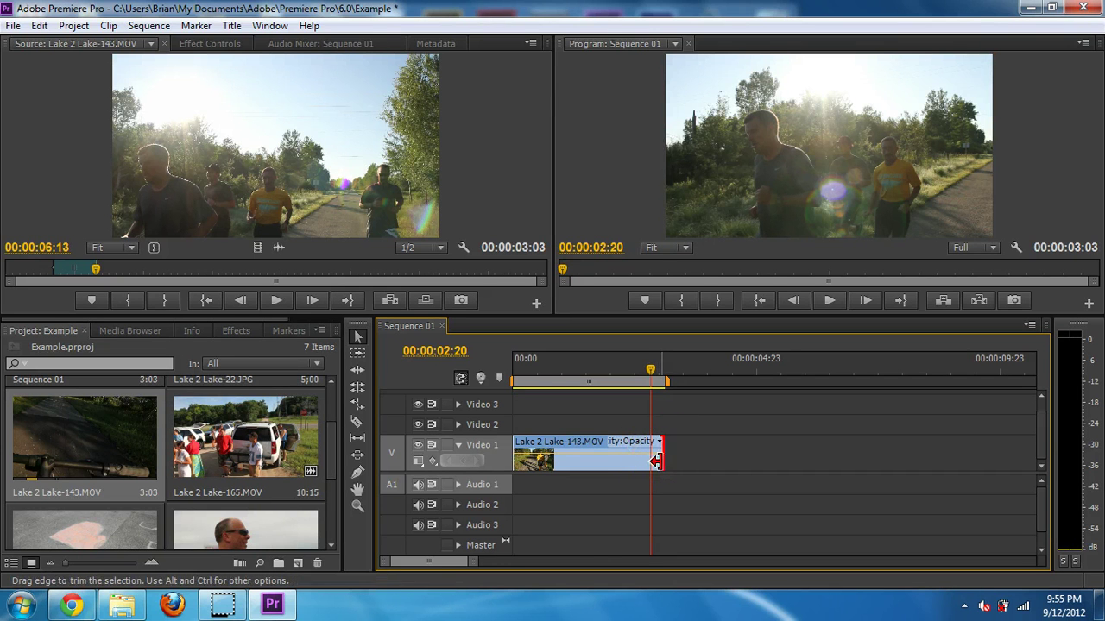
pyautogui.moveTo(656, 462); pyautogui.dragTo(648, 458)
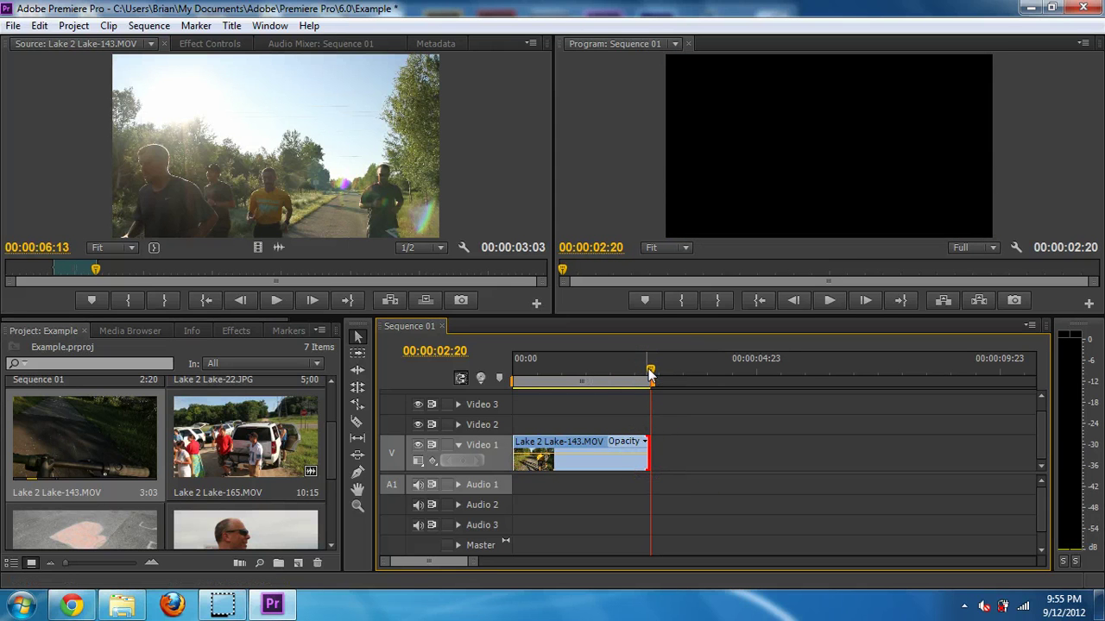
pyautogui.moveTo(651, 373); pyautogui.dragTo(538, 372)
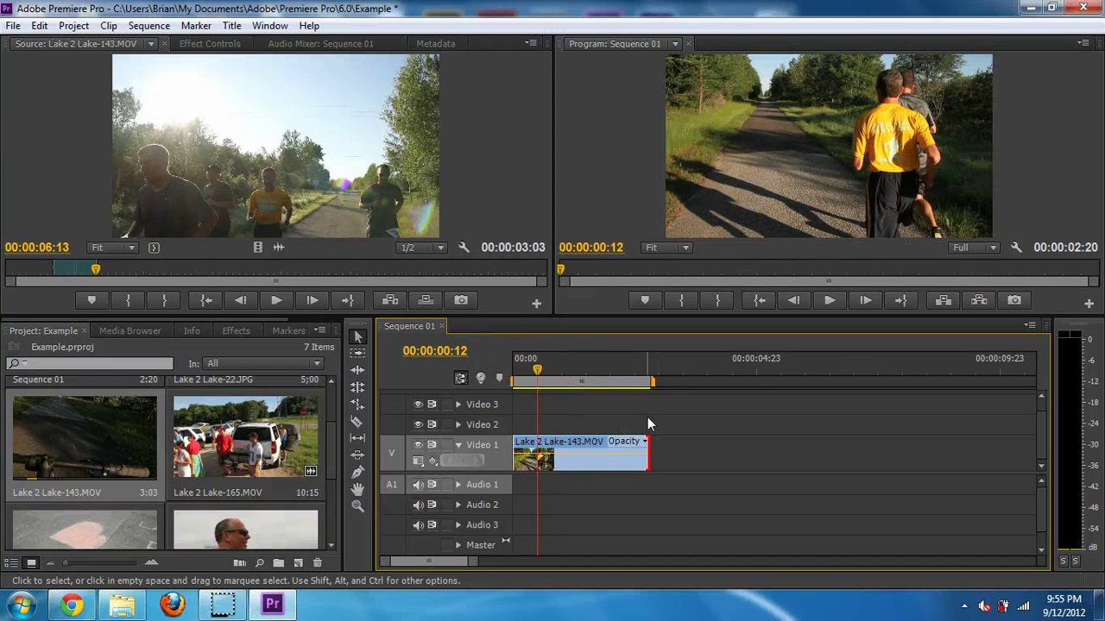
pyautogui.press('space')
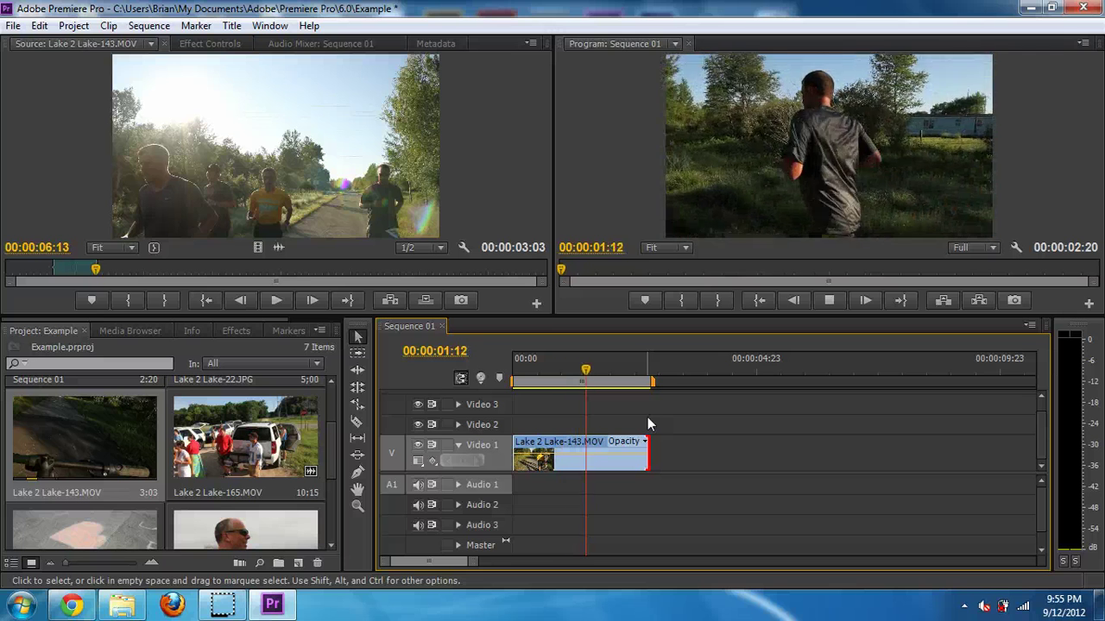
pyautogui.press('Home')
pyautogui.press('space')
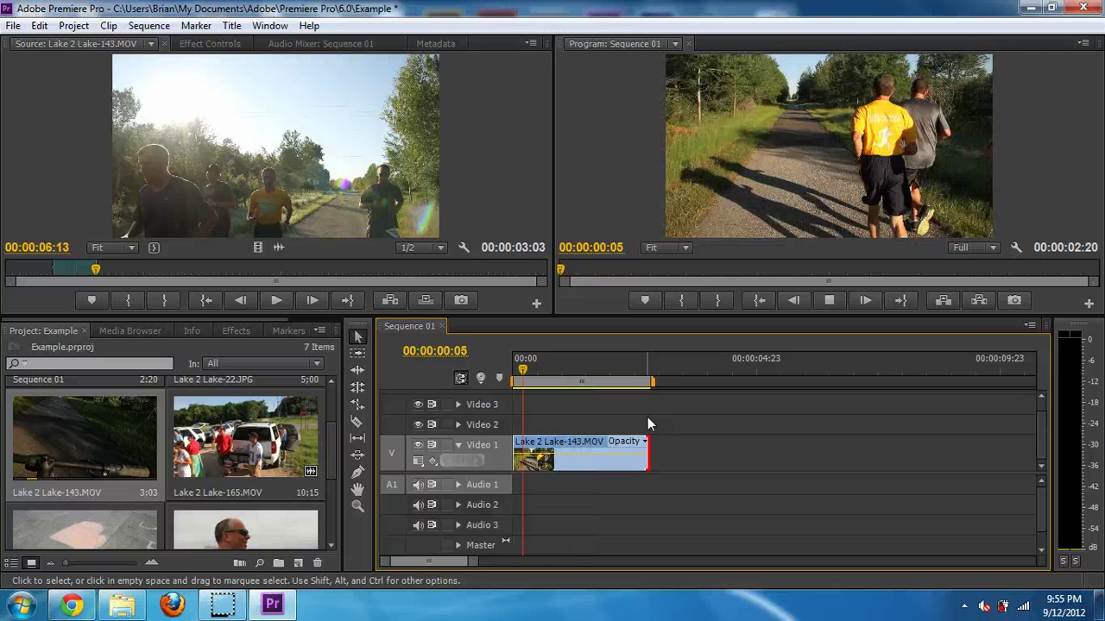
pyautogui.press('Home')
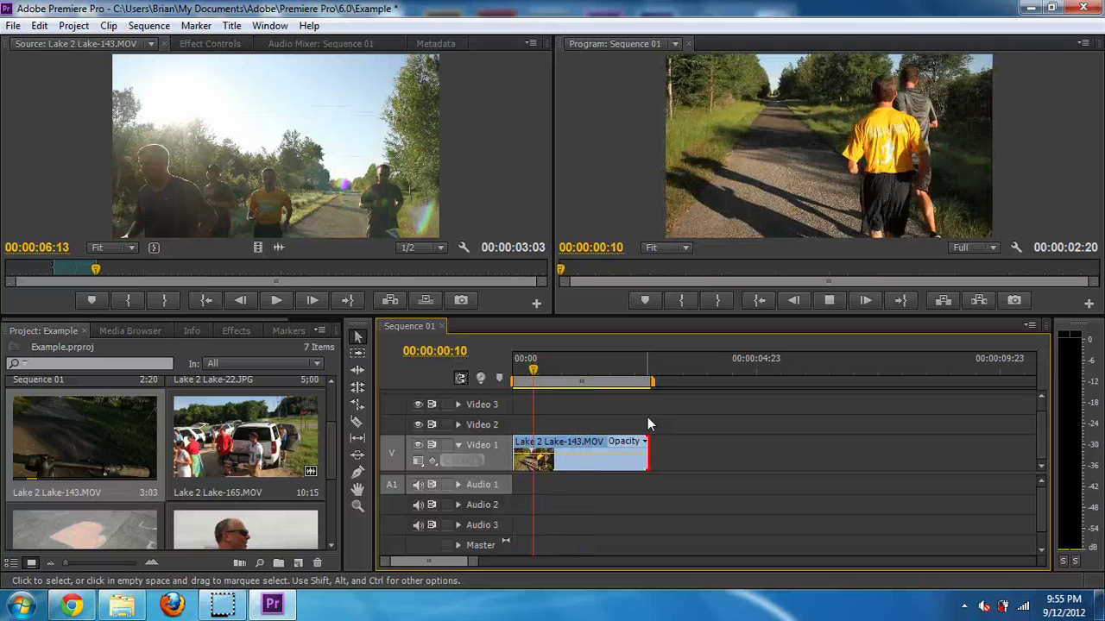
pyautogui.press('Home')
pyautogui.press('Home')
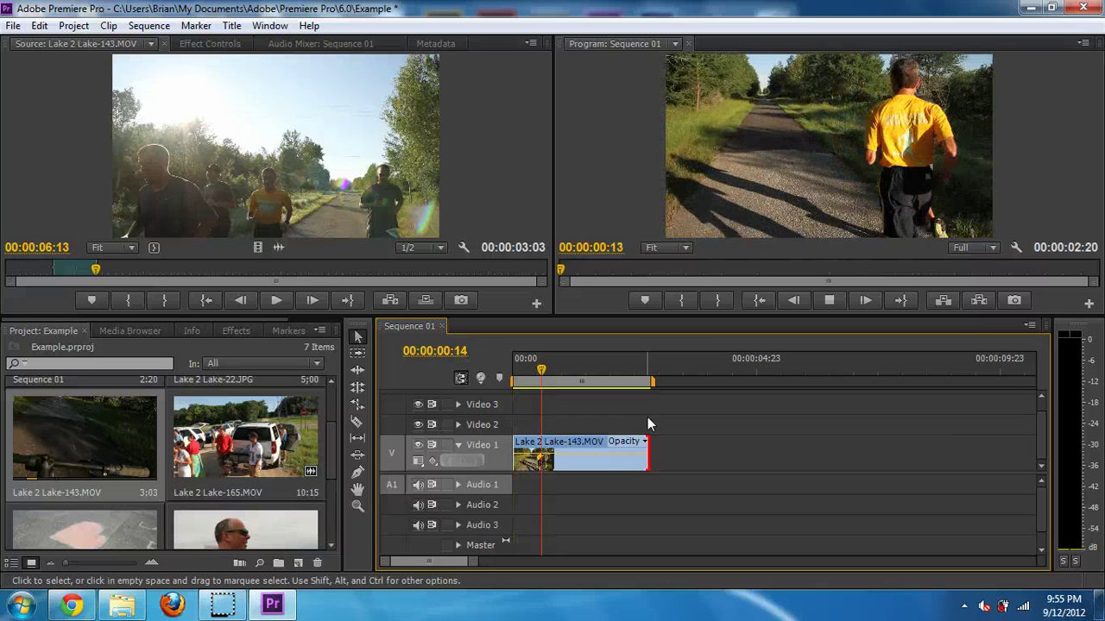
pyautogui.press('space')
pyautogui.press('space')
pyautogui.press('space')
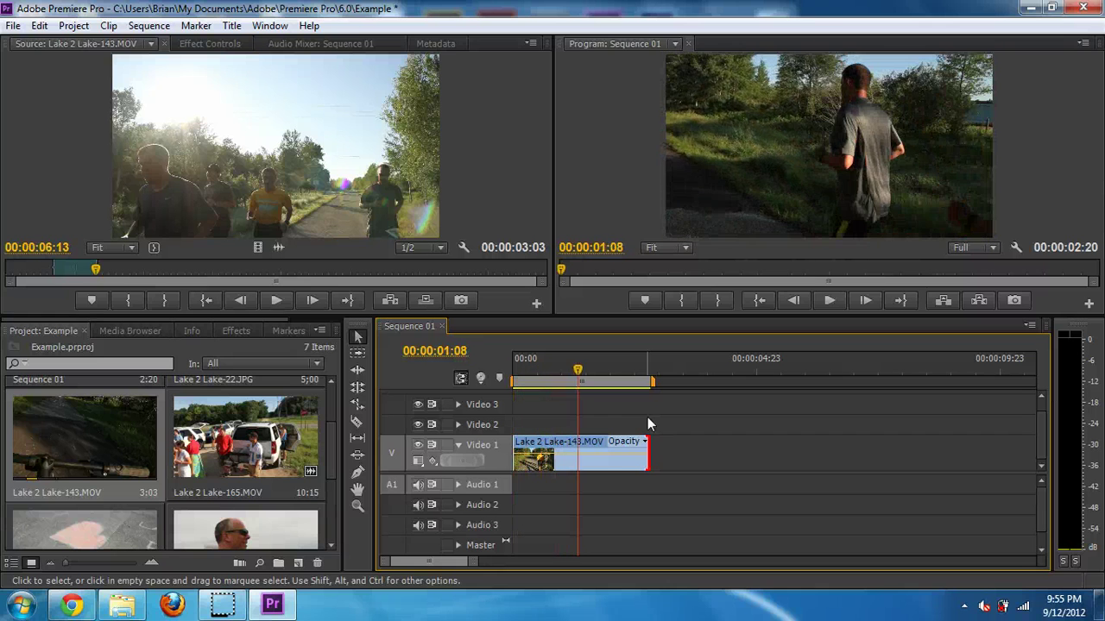
pyautogui.press('Home')
pyautogui.press('space')
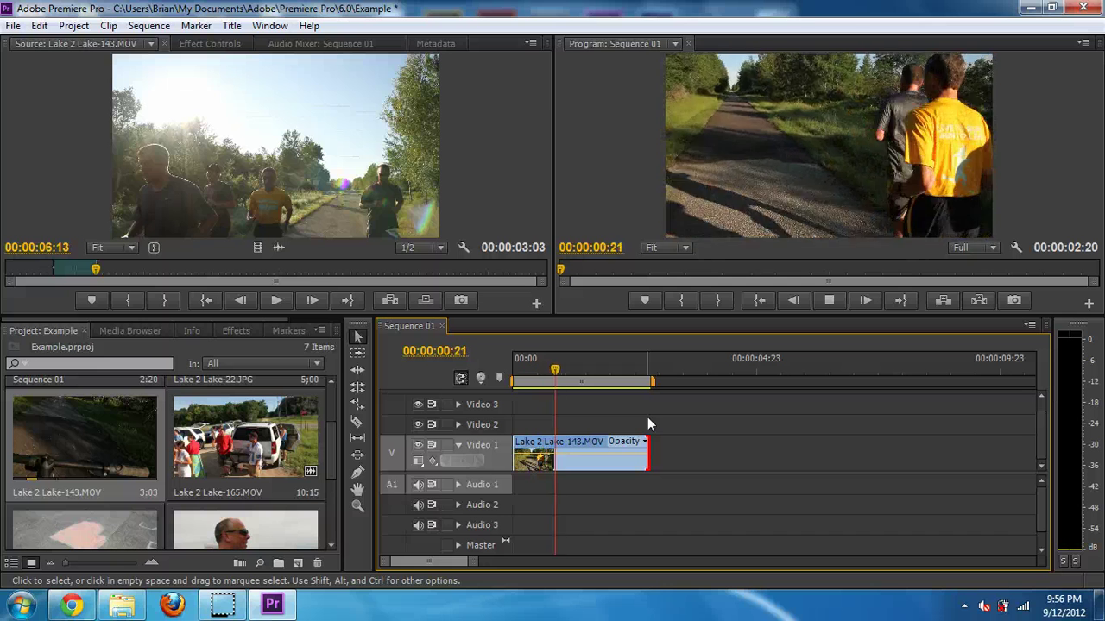
pyautogui.press('space')
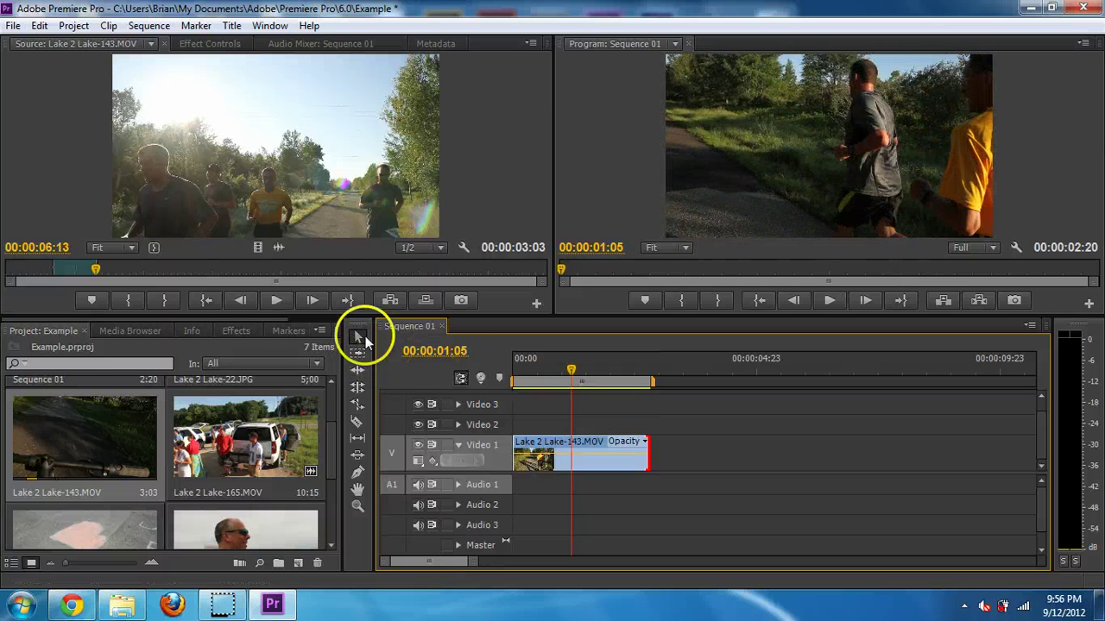
# - Close the Media Browser and Info panels and return to the Project tab's media list
pyautogui.click(45, 332)
pyautogui.scroll(2, 155, 415)
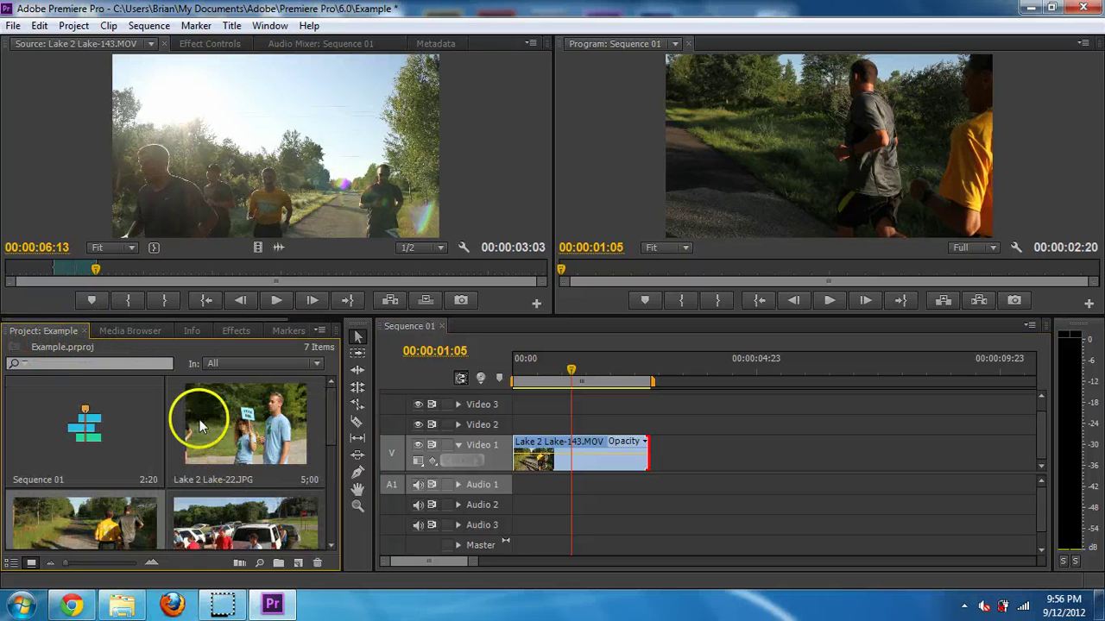
pyautogui.click(125, 332)
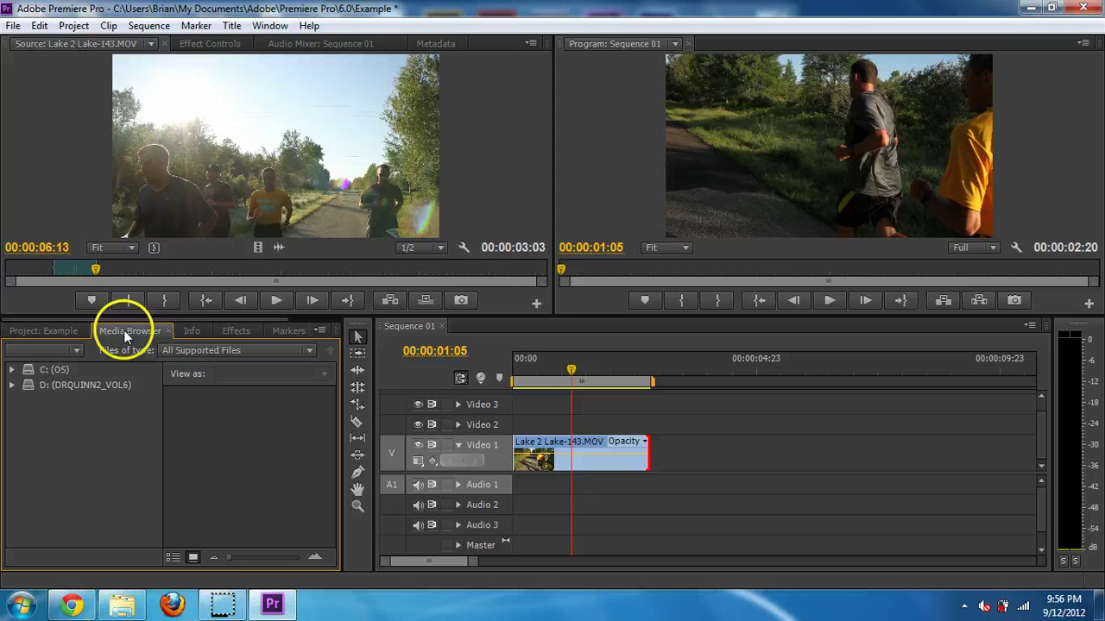
pyautogui.click(169, 330)
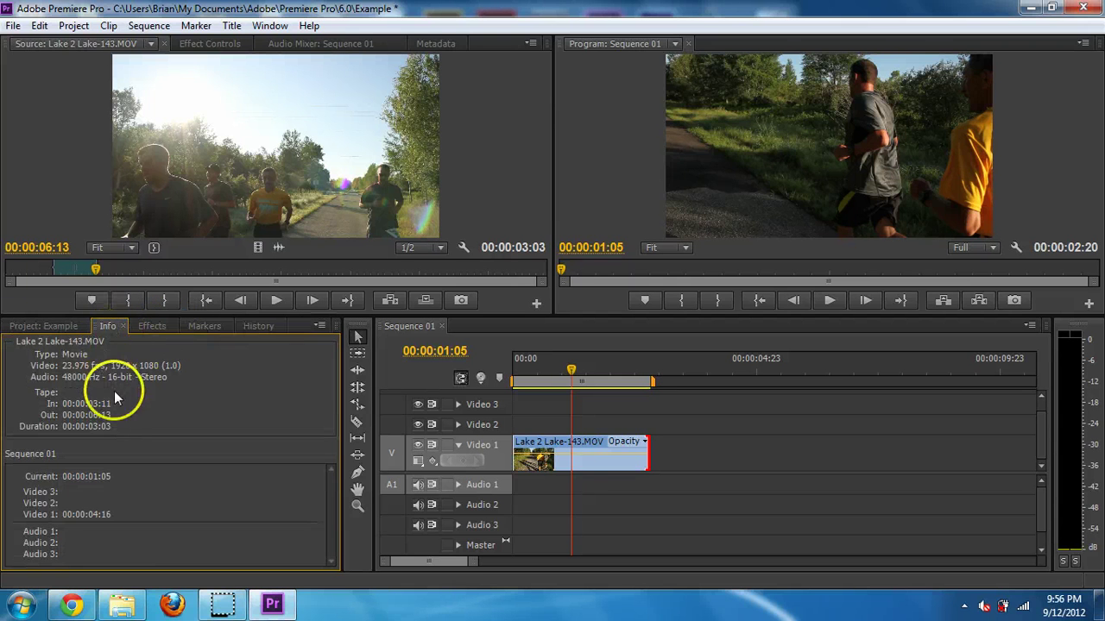
pyautogui.click(123, 329)
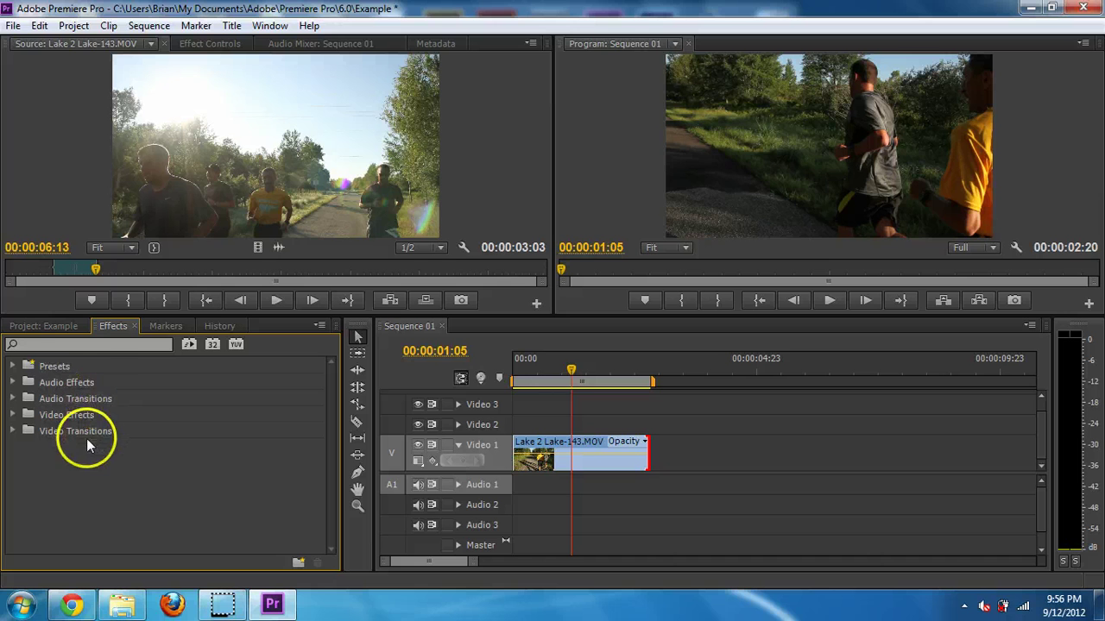
pyautogui.click(51, 329)
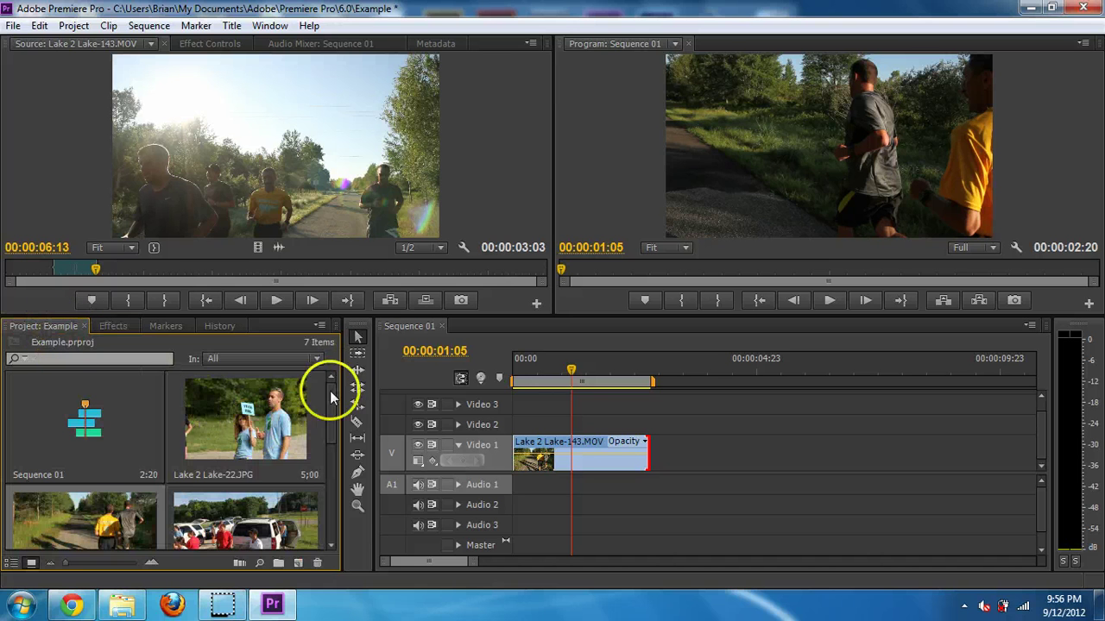
# - Load Lake 2 Lake-165.MOV into the Source monitor and cue it to about 05:02
pyautogui.moveTo(329, 402); pyautogui.dragTo(321, 424)
pyautogui.doubleClick(220, 466)
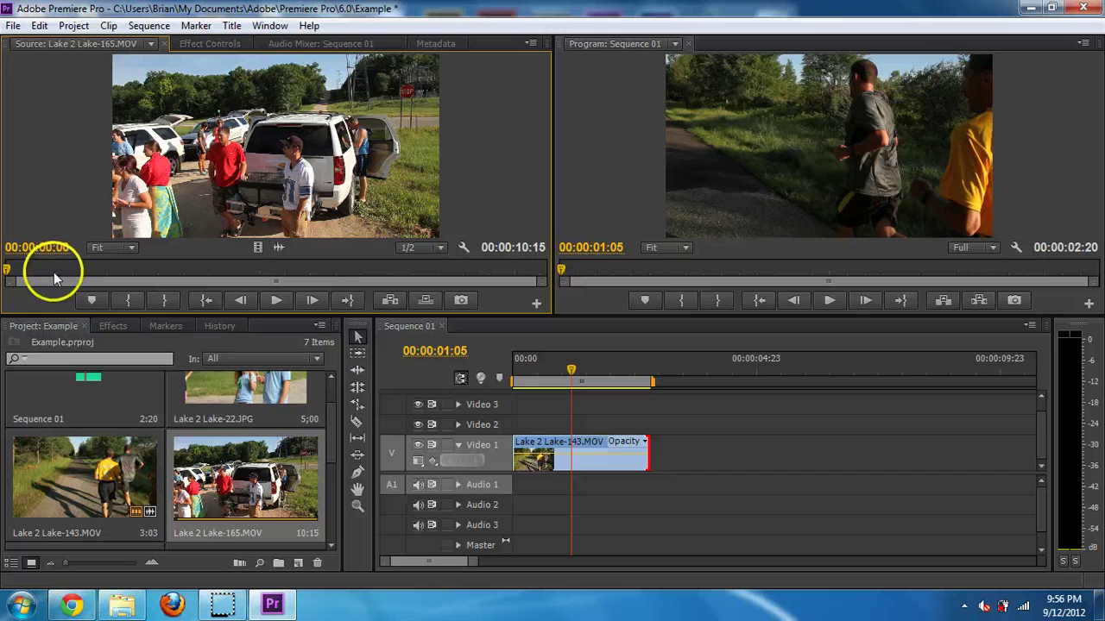
pyautogui.click(226, 271)
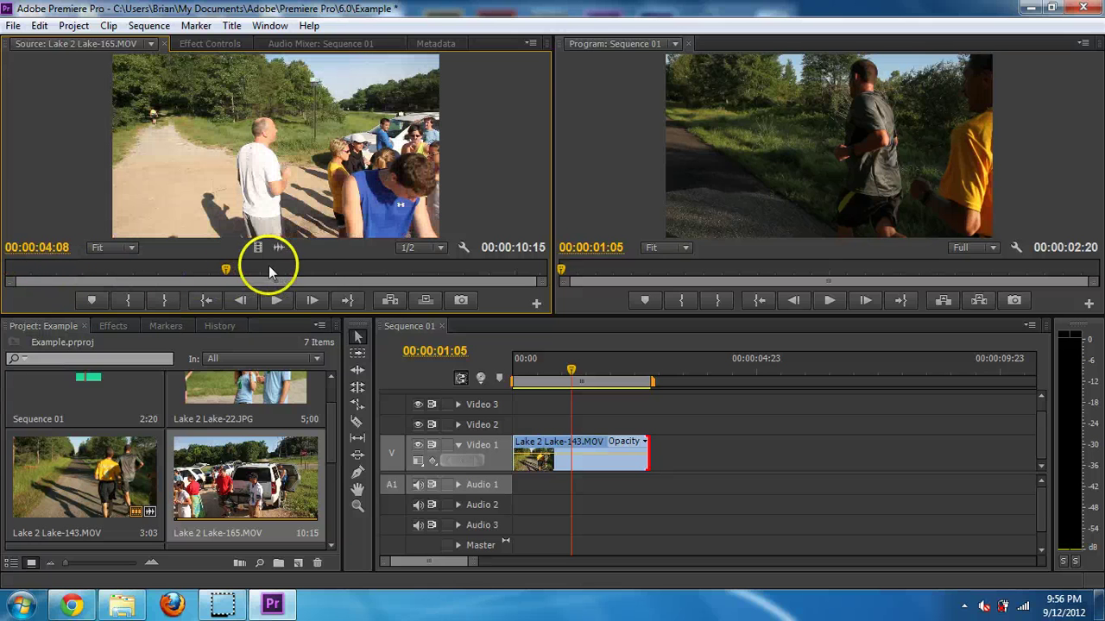
pyautogui.click(245, 271)
pyautogui.click(250, 270)
pyautogui.click(264, 269)
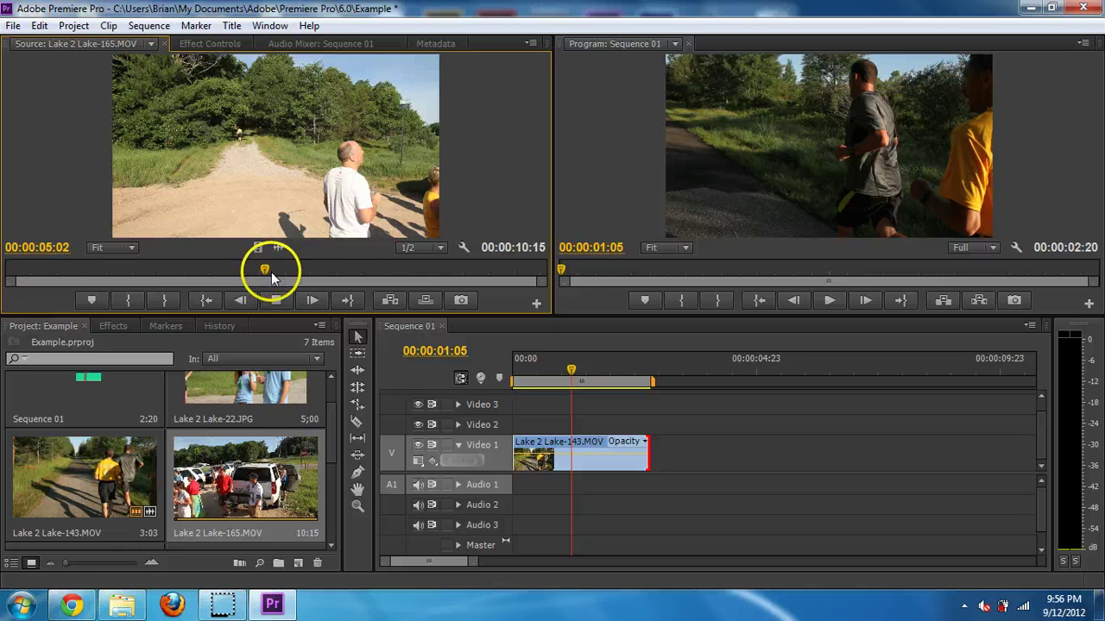
# - Mark a 3:05 In/Out section ending at 09:15 and place it after the 143 clip on Video 1
pyautogui.press('space')
pyautogui.press('i')
pyautogui.press('space')
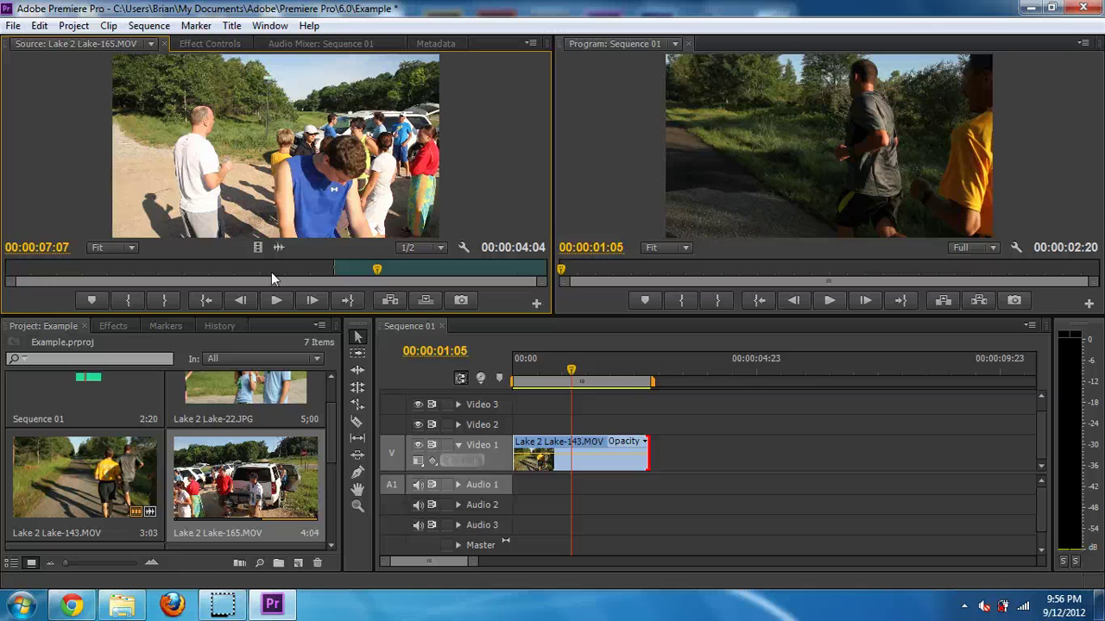
pyautogui.press('space')
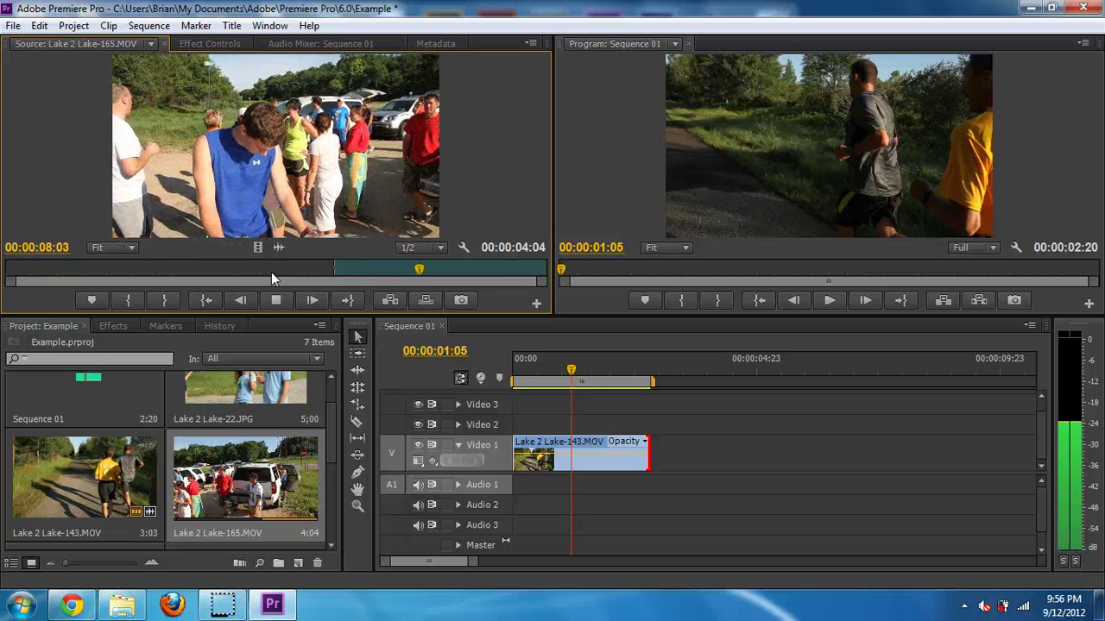
pyautogui.press('space')
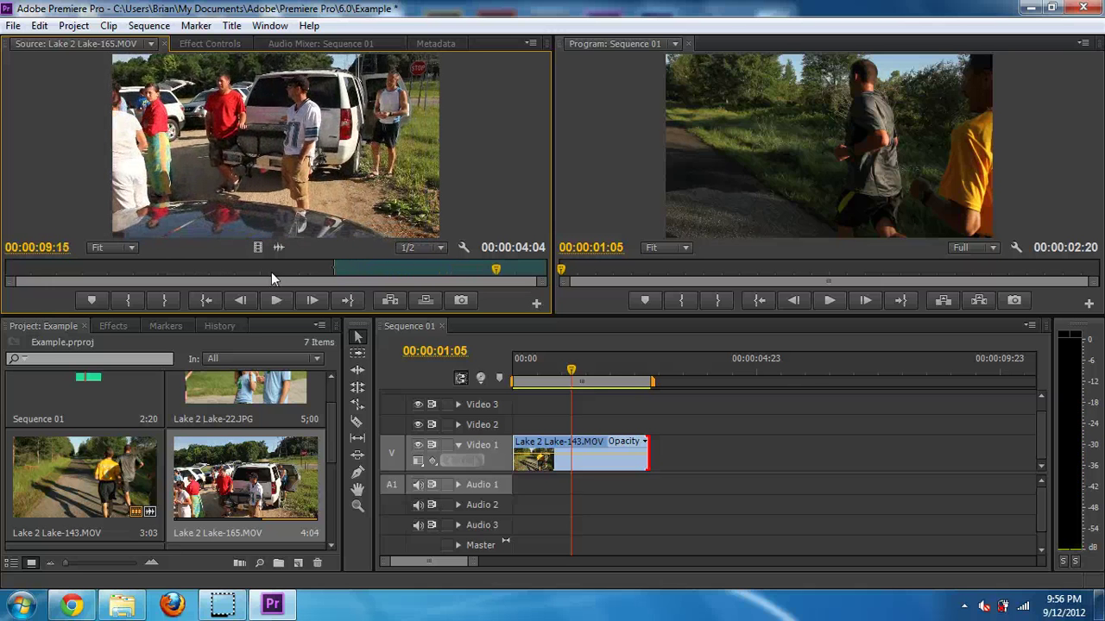
pyautogui.press('o')
pyautogui.moveTo(281, 255); pyautogui.dragTo(647, 468)
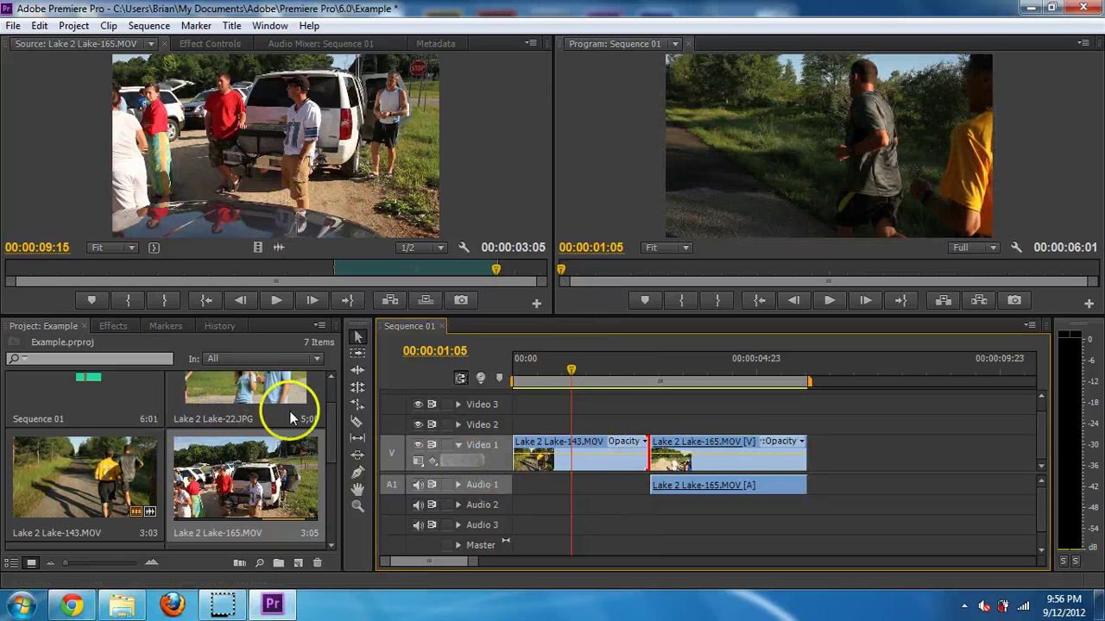
# - Mark Lake 2 Lake-258.MOV from 01:03 to 03:13 and drop it on Video 2 above the 165 clip
pyautogui.moveTo(333, 431); pyautogui.dragTo(333, 480)
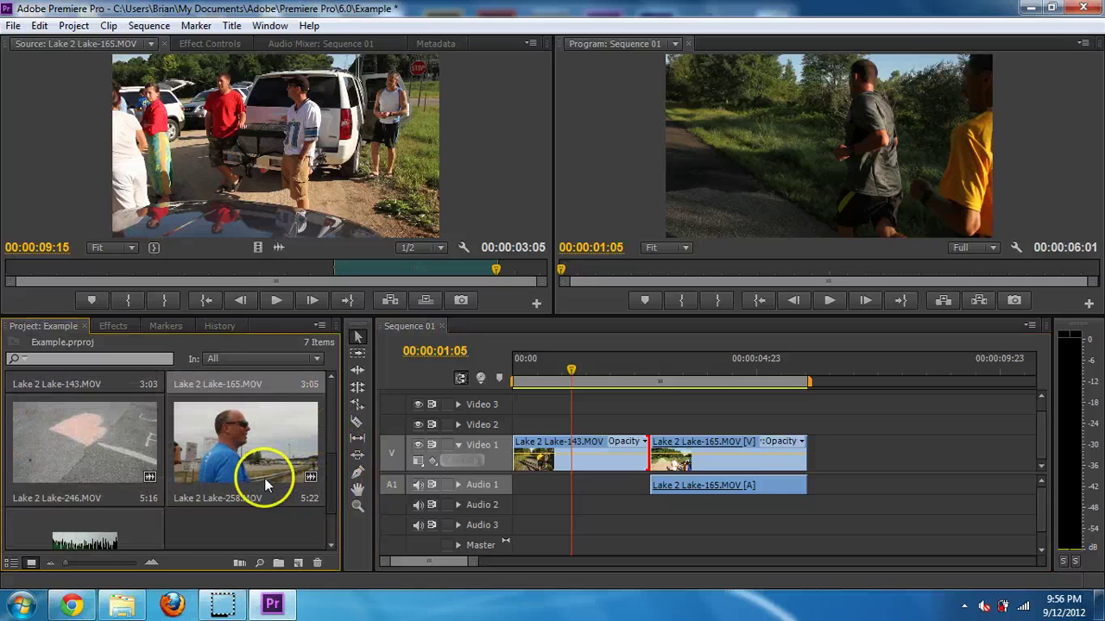
pyautogui.doubleClick(220, 443)
pyautogui.press('space')
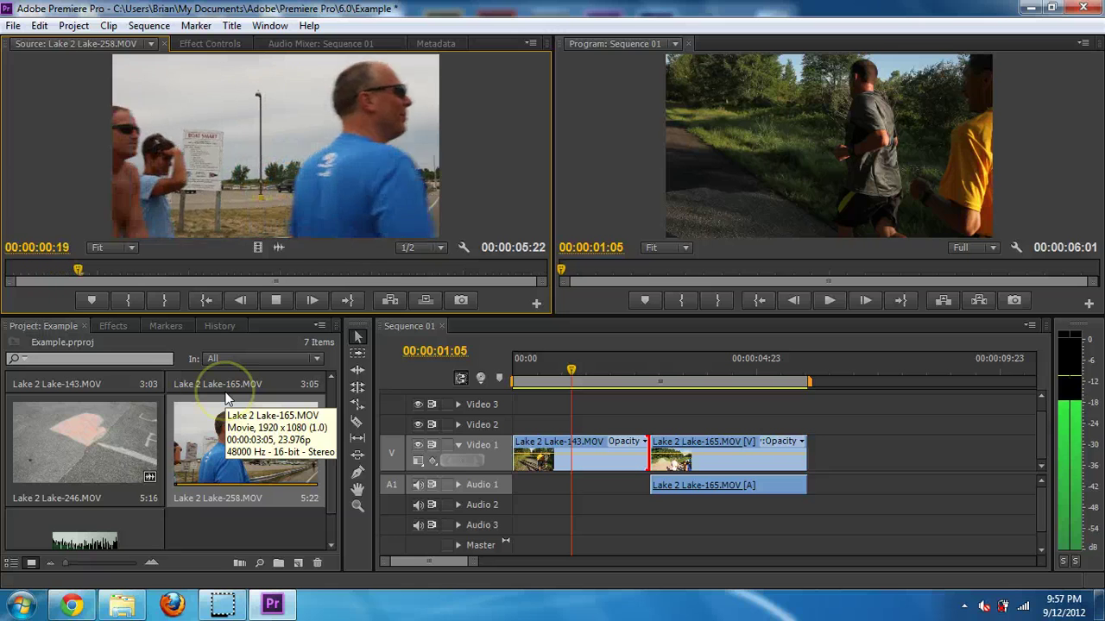
pyautogui.press('i')
pyautogui.press('space')
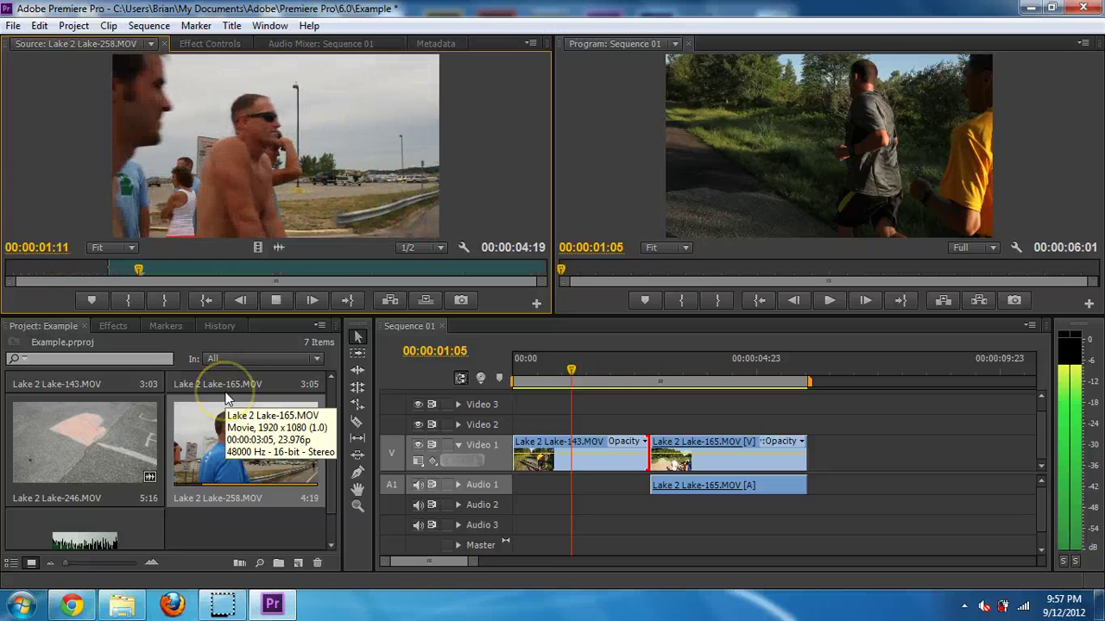
pyautogui.press('space')
pyautogui.press('o')
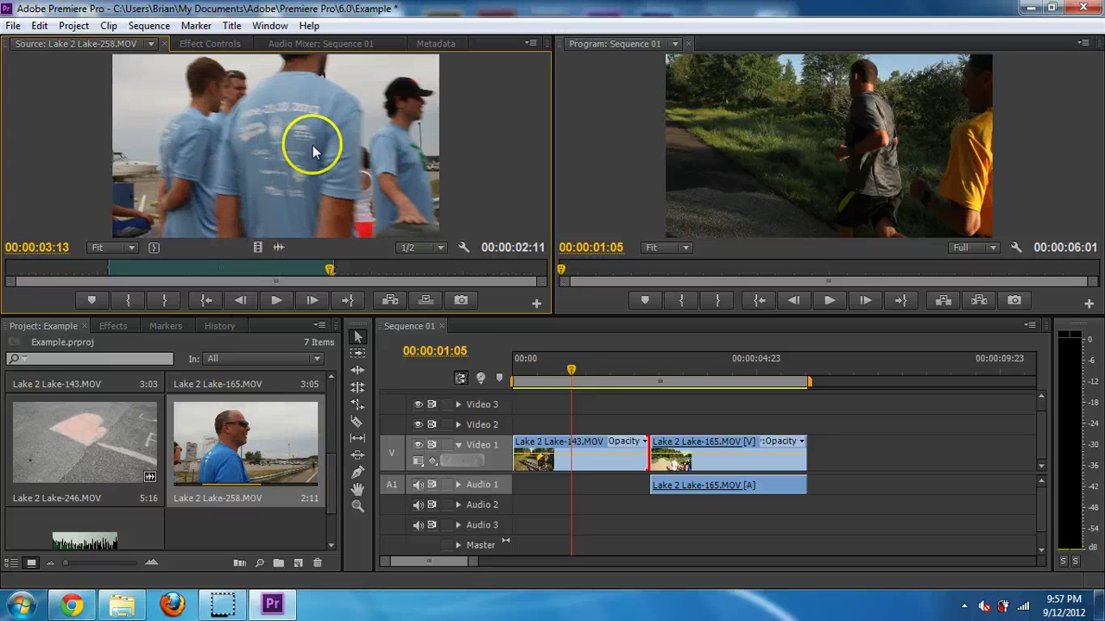
pyautogui.moveTo(251, 172); pyautogui.dragTo(653, 414)
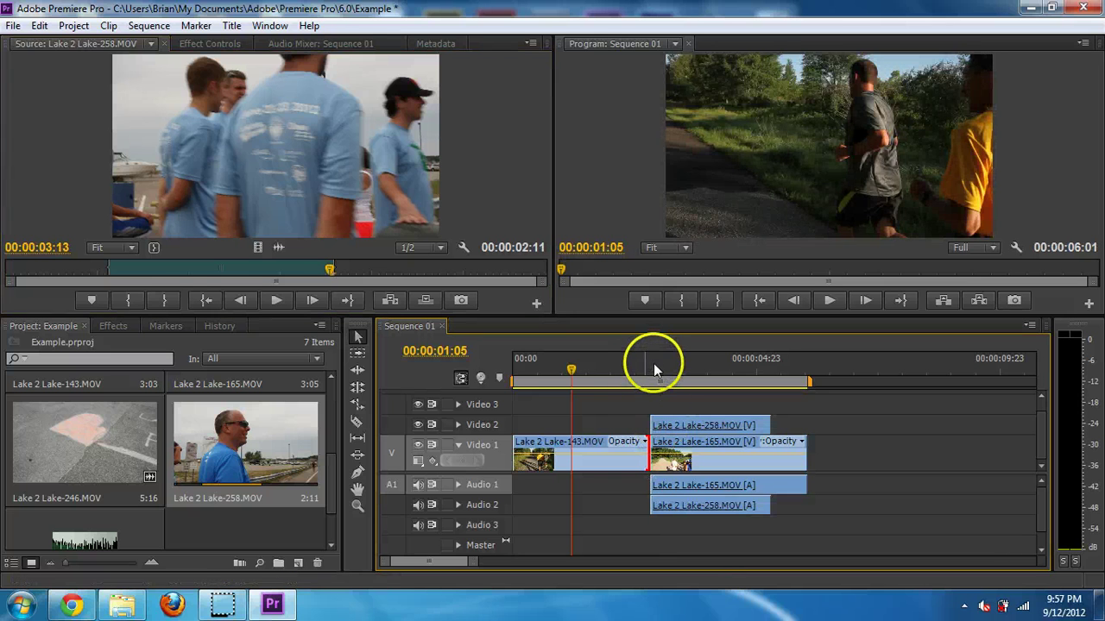
# - Scrub the sequence between about 04:03 and 05:12 to review the new clips
pyautogui.moveTo(654, 366); pyautogui.dragTo(766, 380)
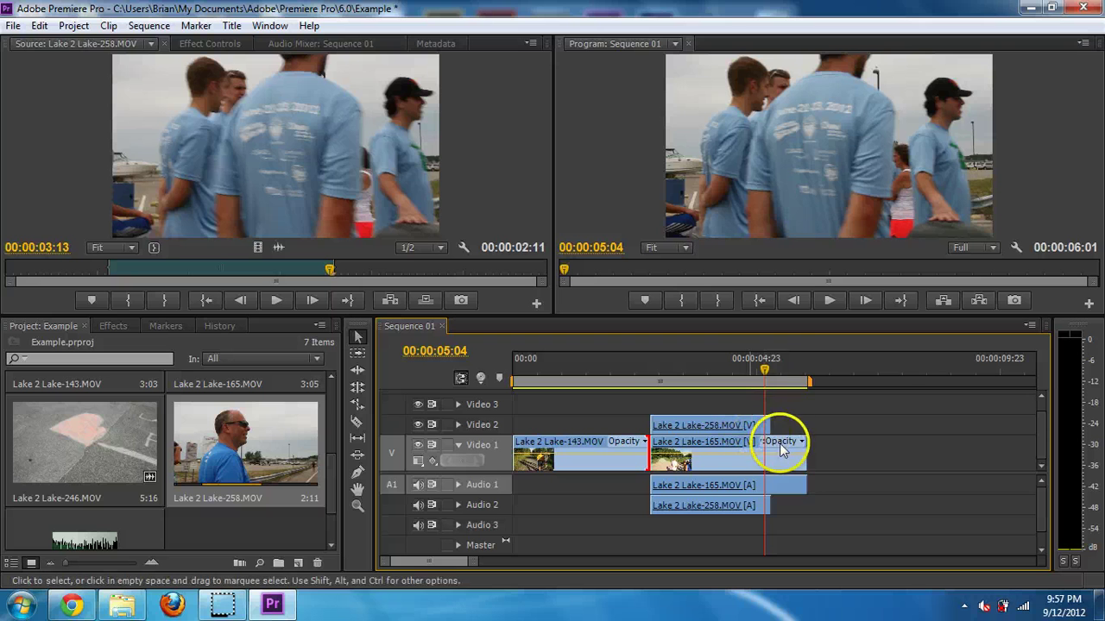
pyautogui.click(758, 381)
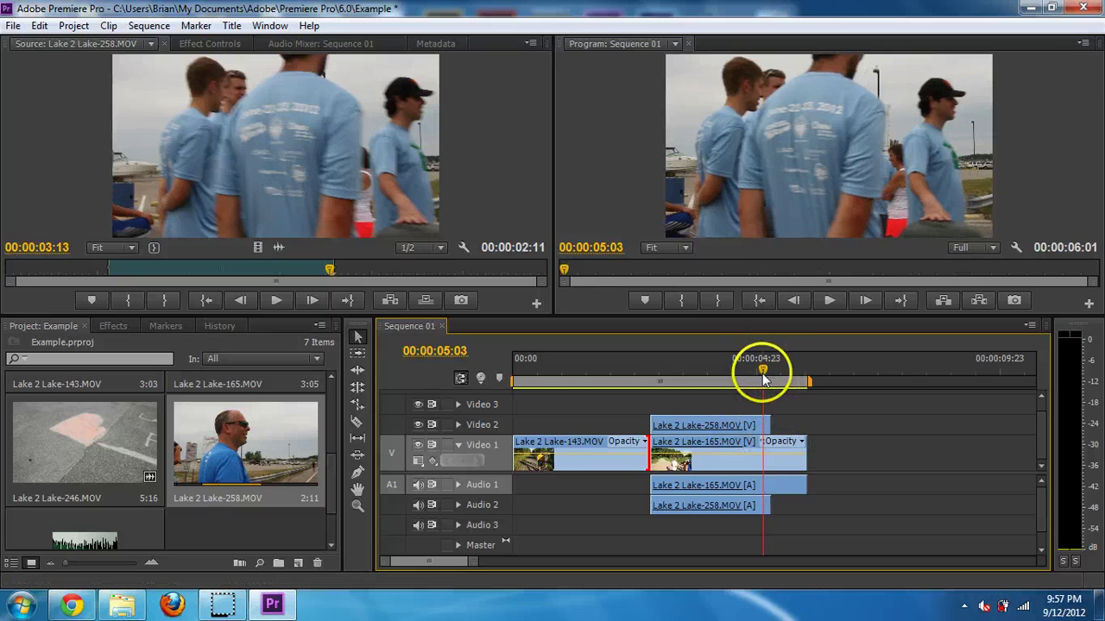
pyautogui.moveTo(759, 381); pyautogui.dragTo(784, 387)
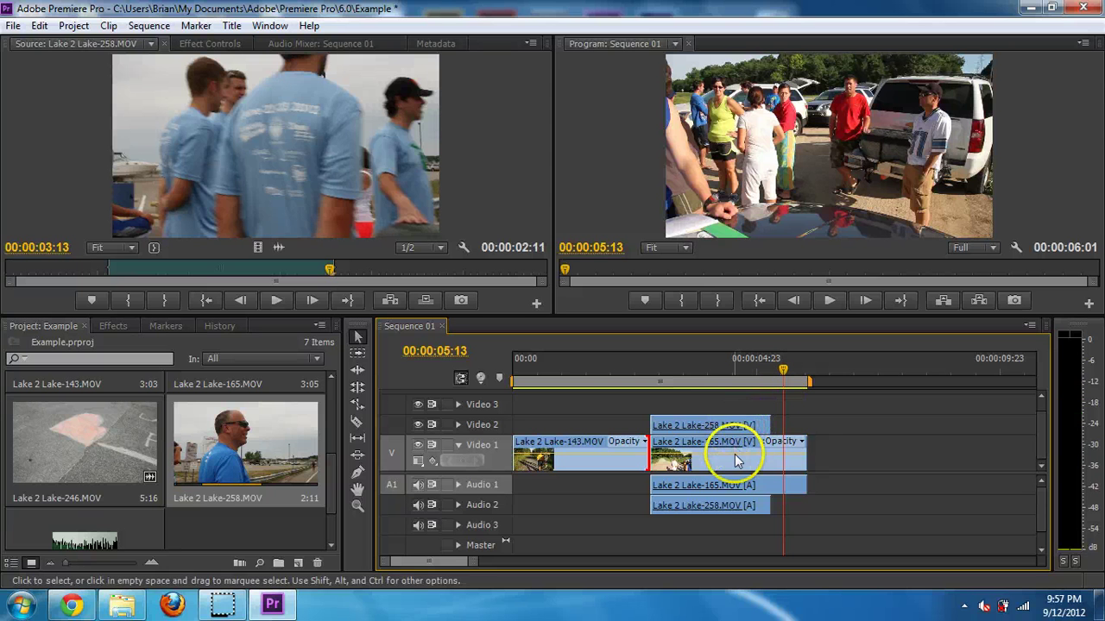
pyautogui.click(714, 370)
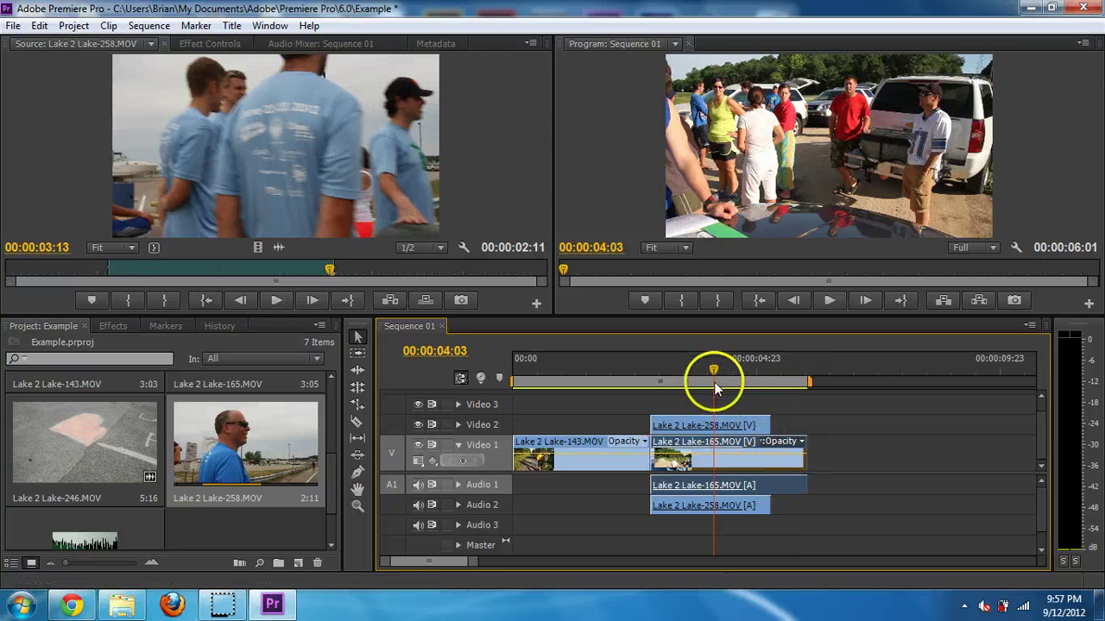
# - Shift the 165 clip later, place the 258 clip on Video 1 after 143, and ripple-delete the gap
pyautogui.moveTo(727, 442)
pyautogui.mouseDown()
pyautogui.moveTo(739, 406)
pyautogui.moveTo(713, 394)
pyautogui.moveTo(728, 415)
pyautogui.moveTo(720, 452)
pyautogui.mouseUp()
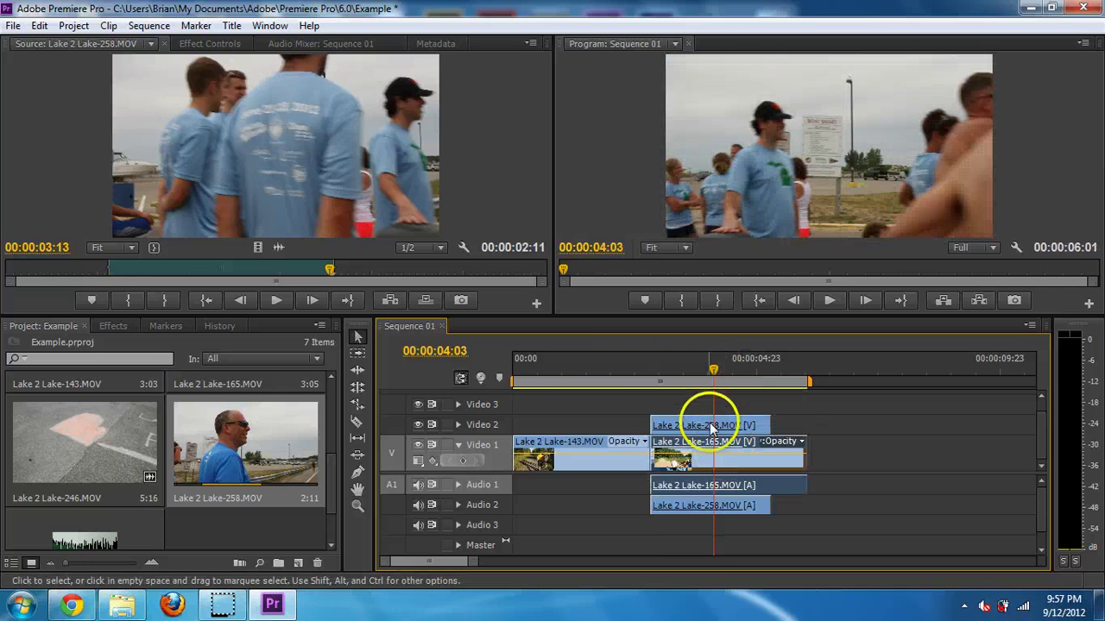
pyautogui.moveTo(666, 458); pyautogui.dragTo(828, 431)
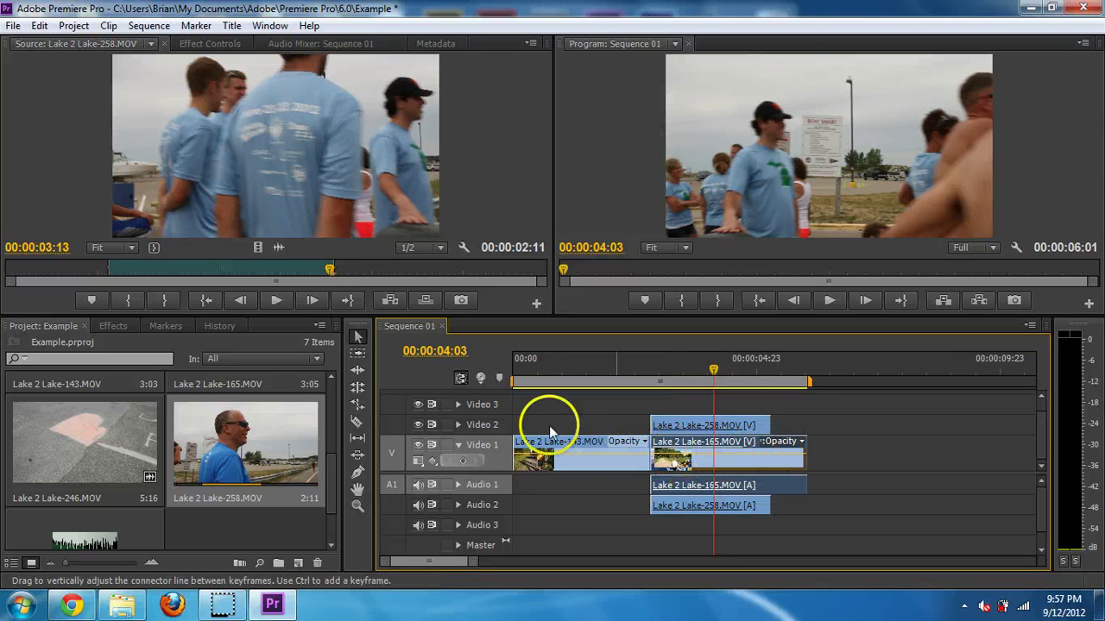
pyautogui.moveTo(715, 455); pyautogui.dragTo(866, 470)
pyautogui.moveTo(734, 426); pyautogui.dragTo(891, 466)
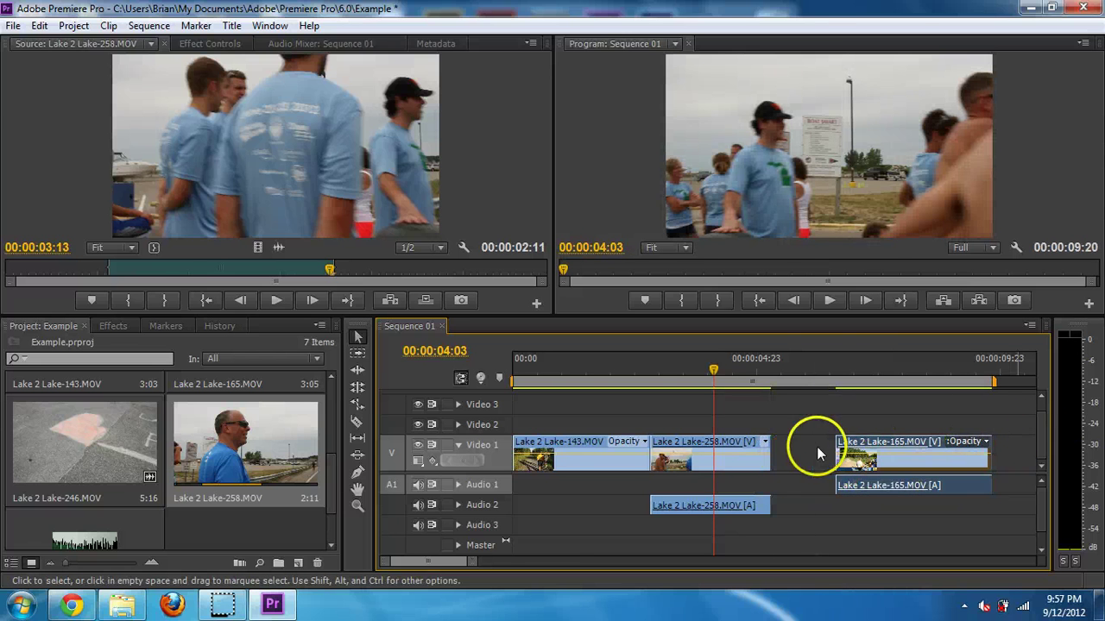
pyautogui.rightClick(816, 446)
pyautogui.click(836, 459)
pyautogui.click(802, 427)
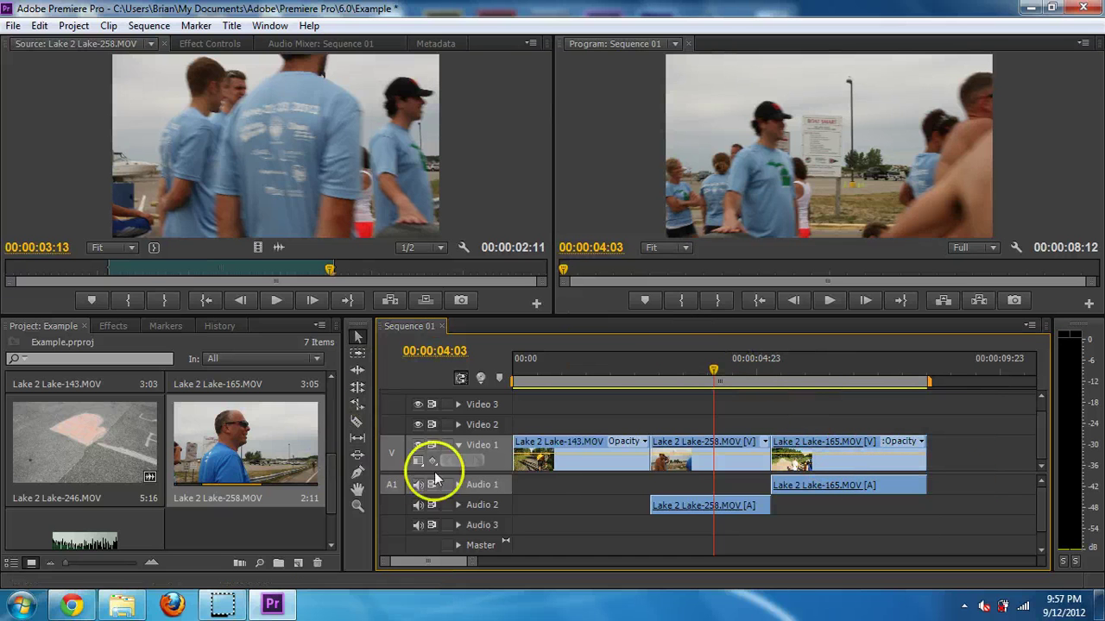
pyautogui.moveTo(672, 372); pyautogui.dragTo(803, 355)
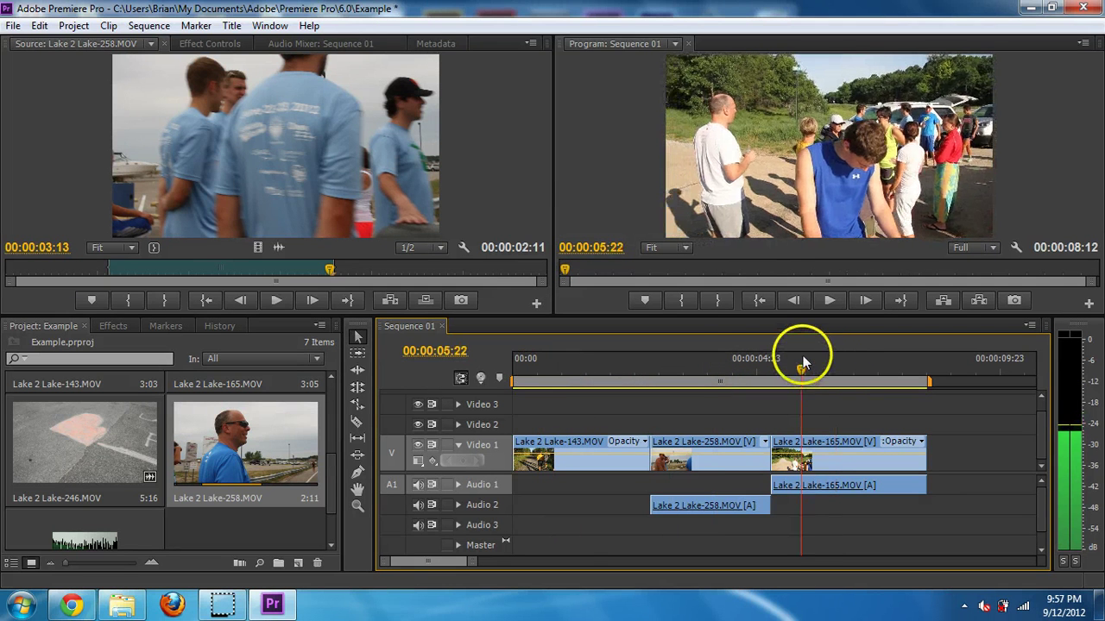
# - Expand Video Effects in the Effects panel and show Effect Controls
pyautogui.click(113, 326)
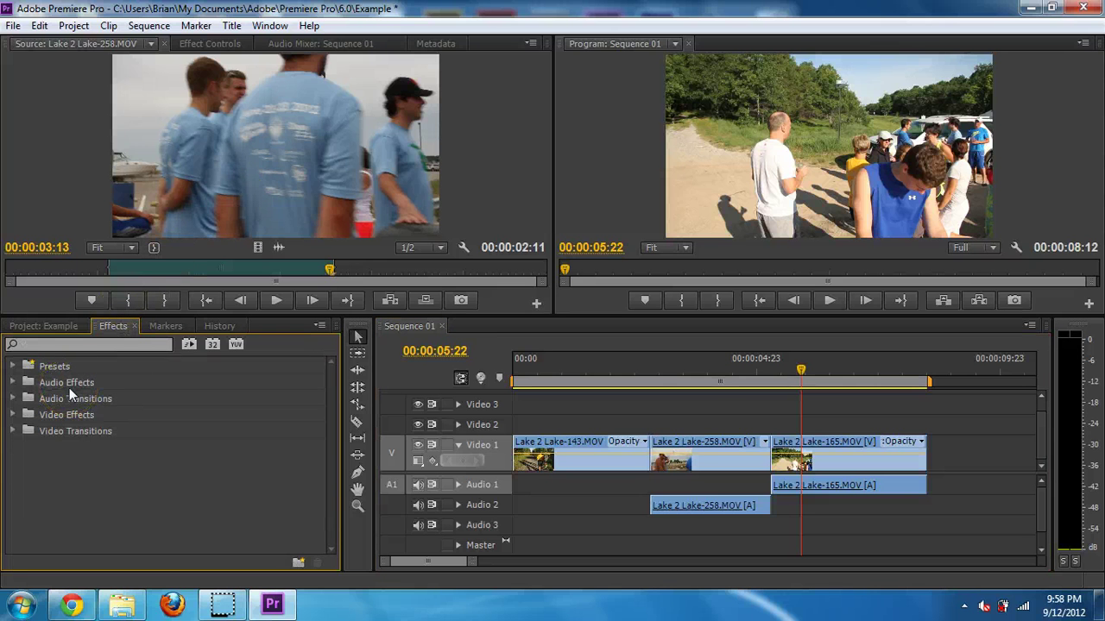
pyautogui.click(13, 415)
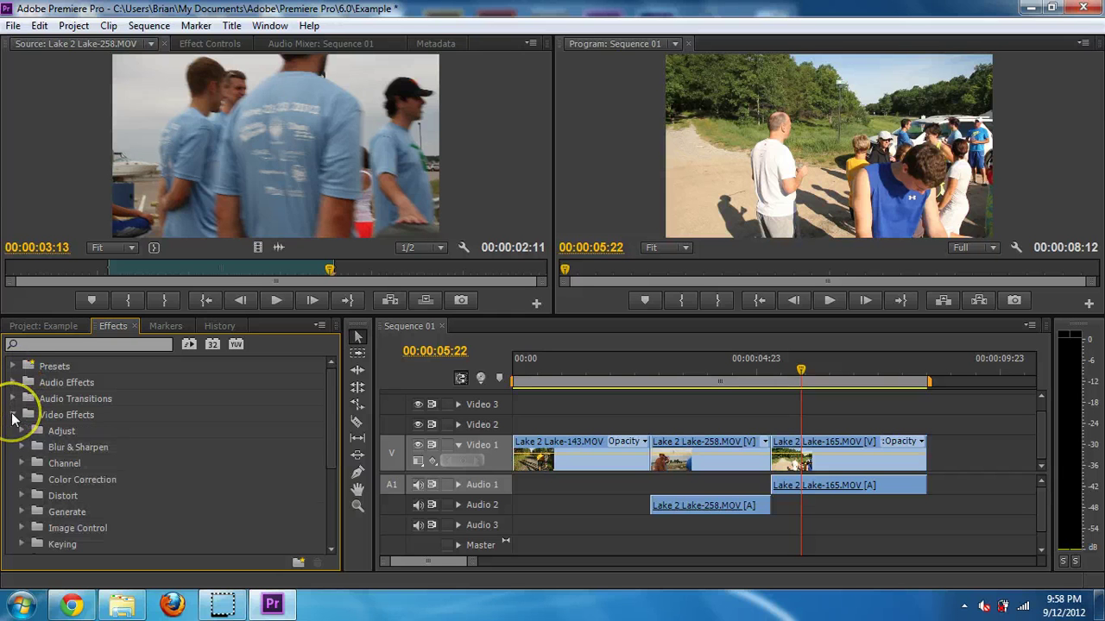
pyautogui.scroll(-1, 27, 448)
pyautogui.scroll(-5, 25, 447)
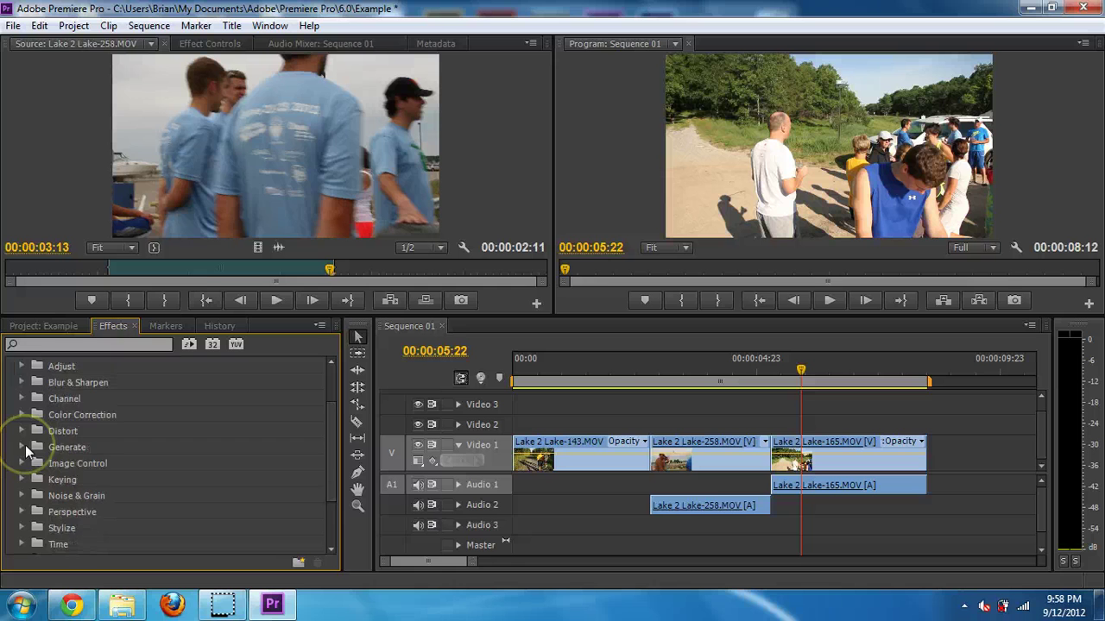
pyautogui.scroll(-2, 25, 449)
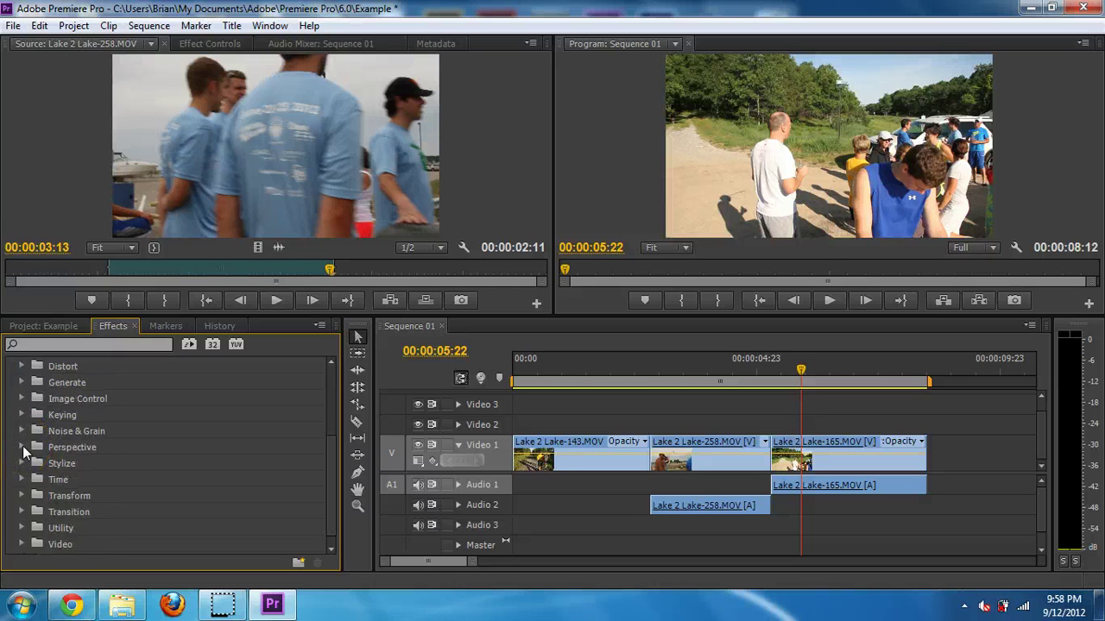
pyautogui.scroll(-1, 15, 458)
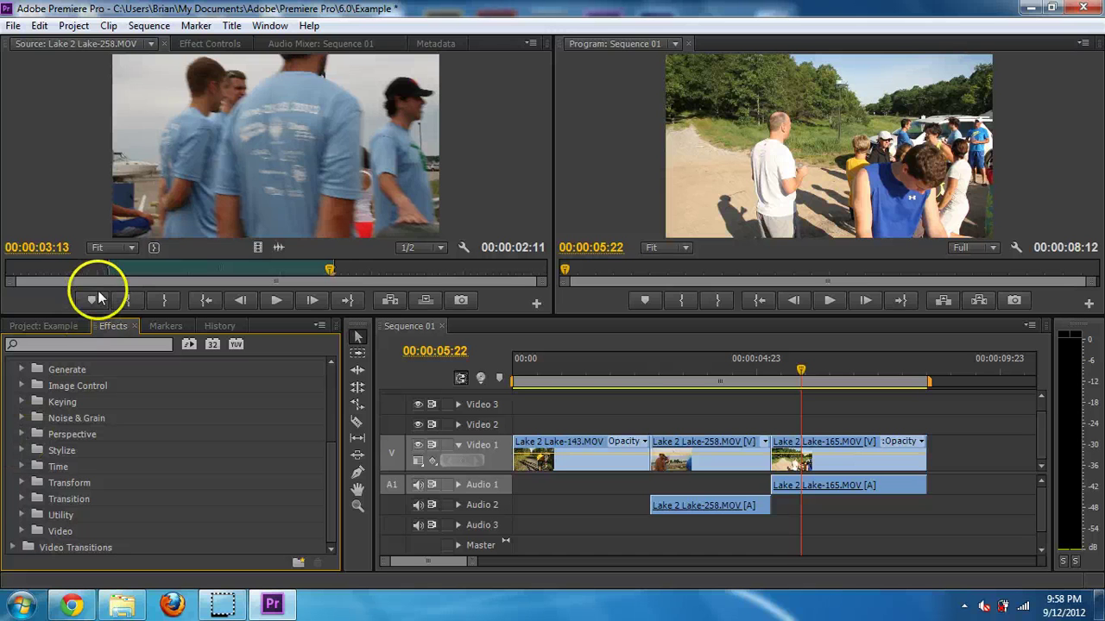
pyautogui.click(189, 43)
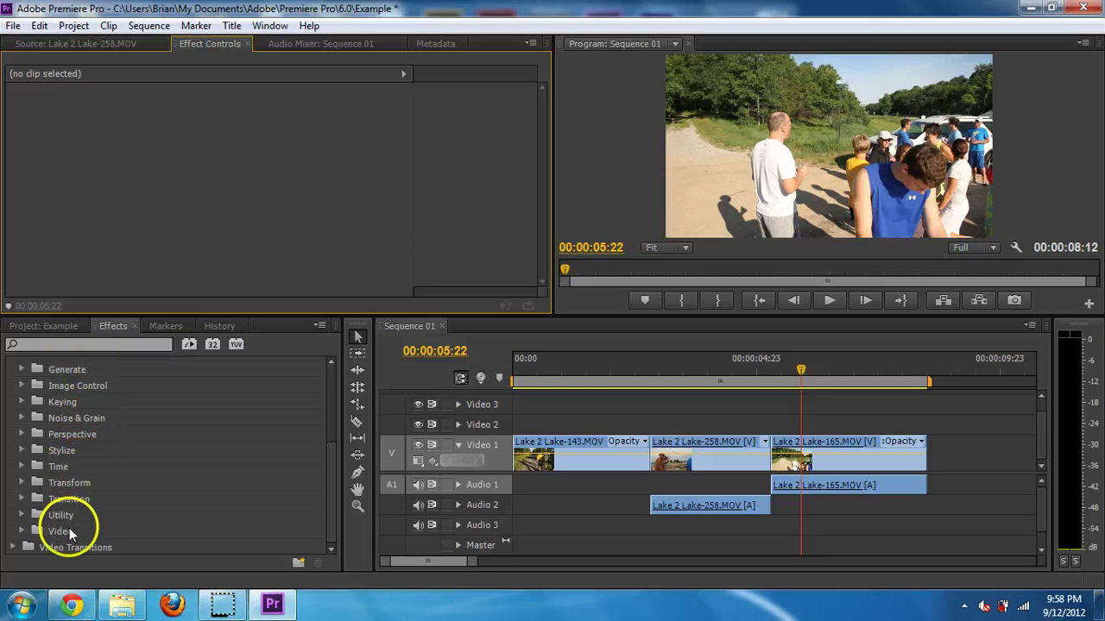
# - Expand the Transform group and apply the Crop effect to the Lake 2 Lake-165 clip
pyautogui.click(66, 481)
pyautogui.moveTo(69, 461); pyautogui.dragTo(58, 469)
pyautogui.click(26, 483)
pyautogui.scroll(-4, 80, 471)
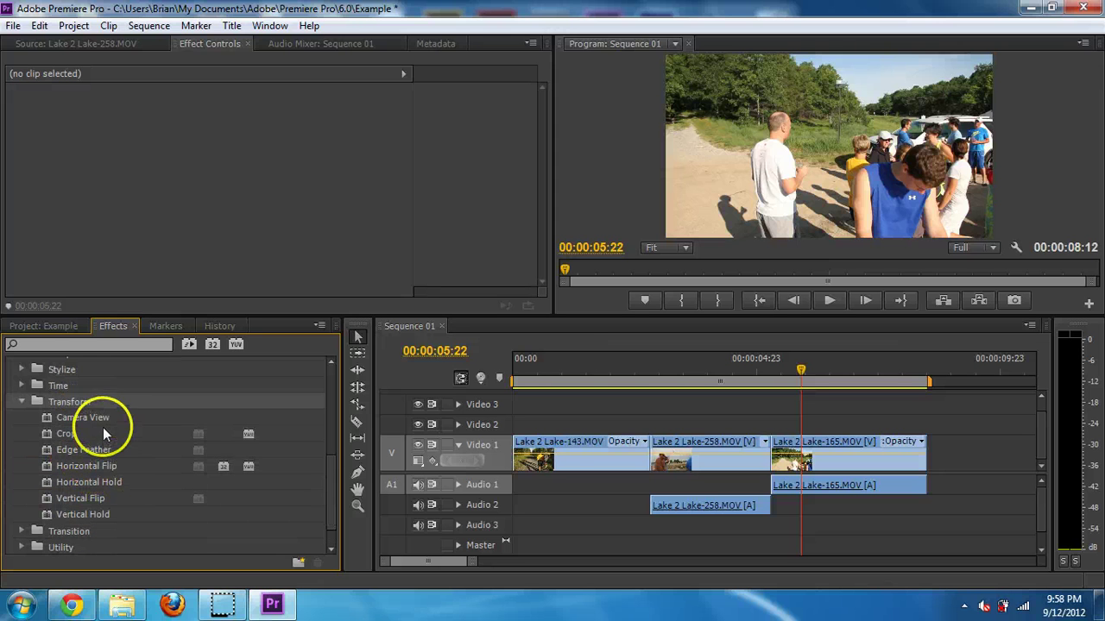
pyautogui.click(69, 436)
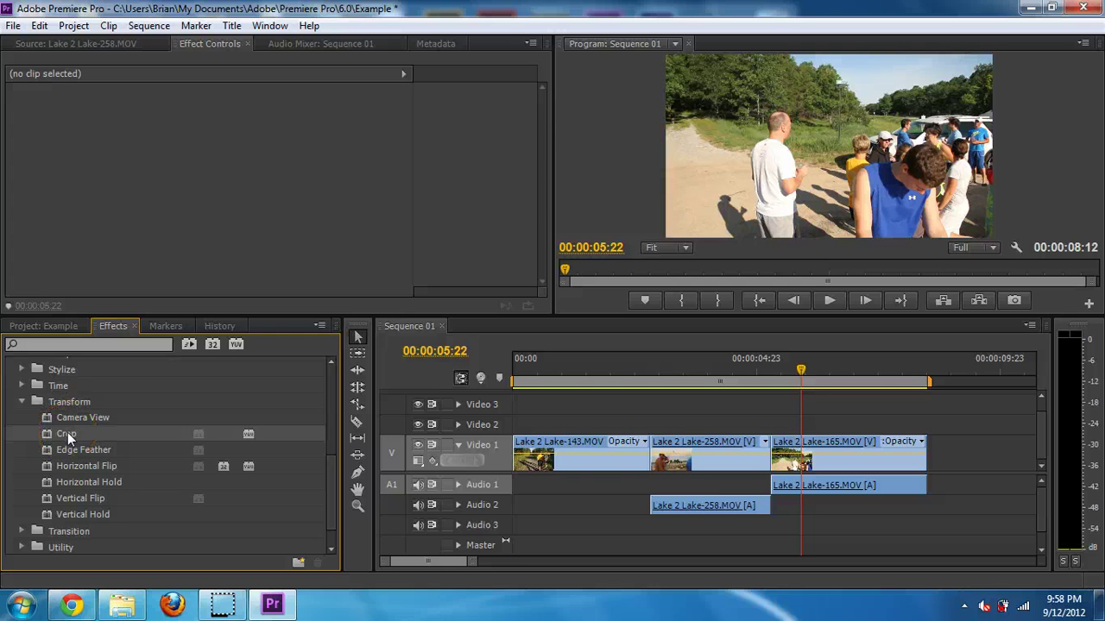
pyautogui.moveTo(37, 434); pyautogui.dragTo(834, 464)
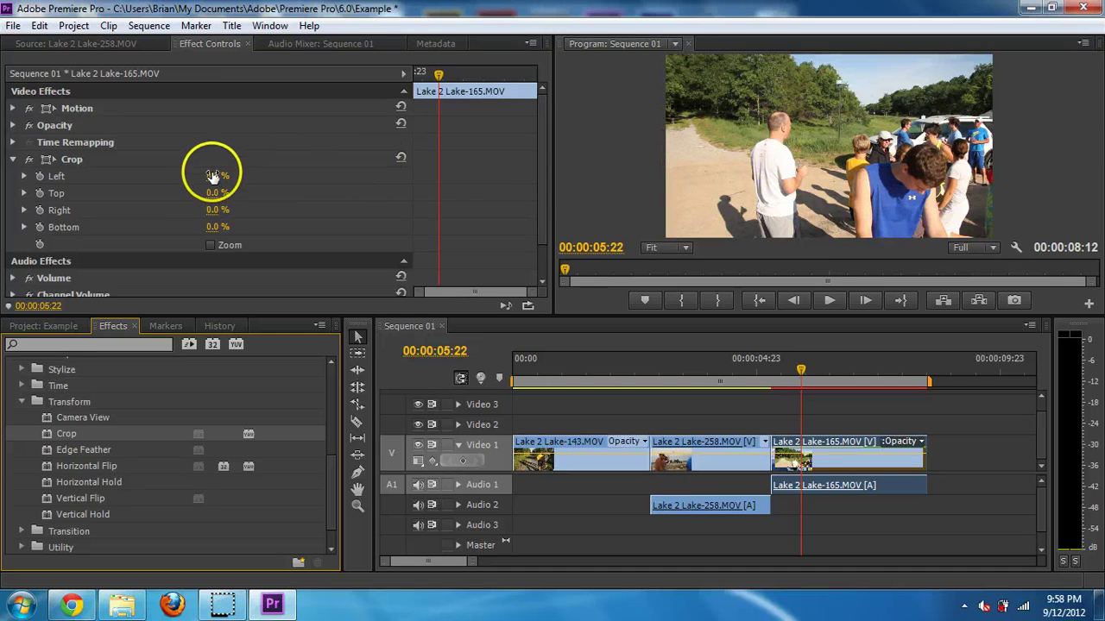
# - Set Crop Left to 50% on the 165 clip and play from 5:05 to preview it
pyautogui.moveTo(215, 176)
pyautogui.mouseDown()
pyautogui.moveTo(261, 165)
pyautogui.moveTo(258, 156)
pyautogui.moveTo(226, 176)
pyautogui.mouseUp()
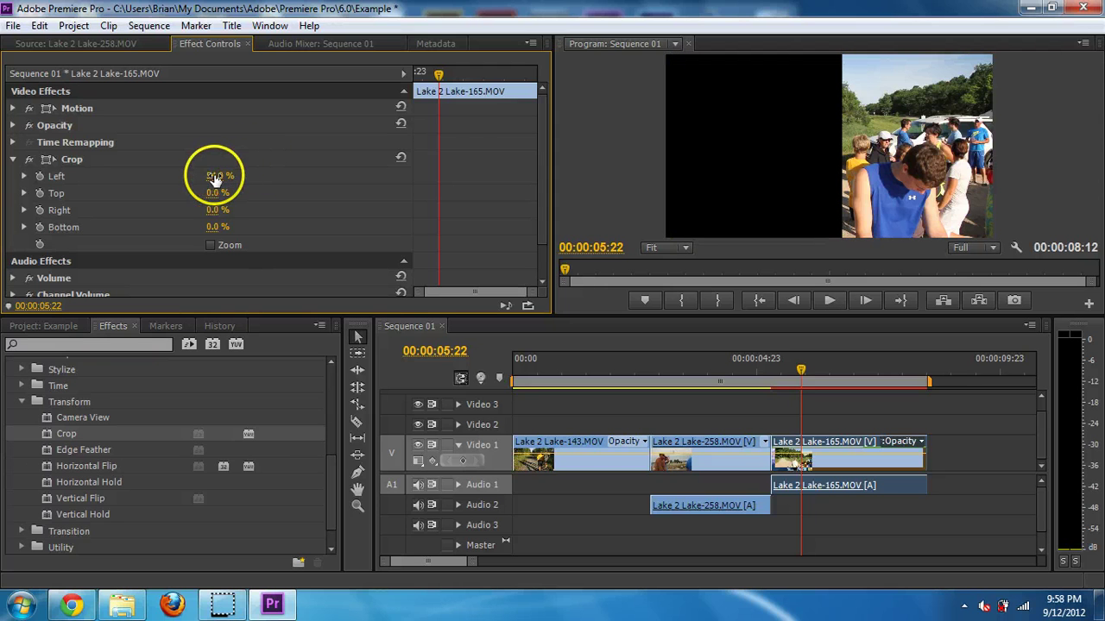
pyautogui.write('50')
pyautogui.press('Return')
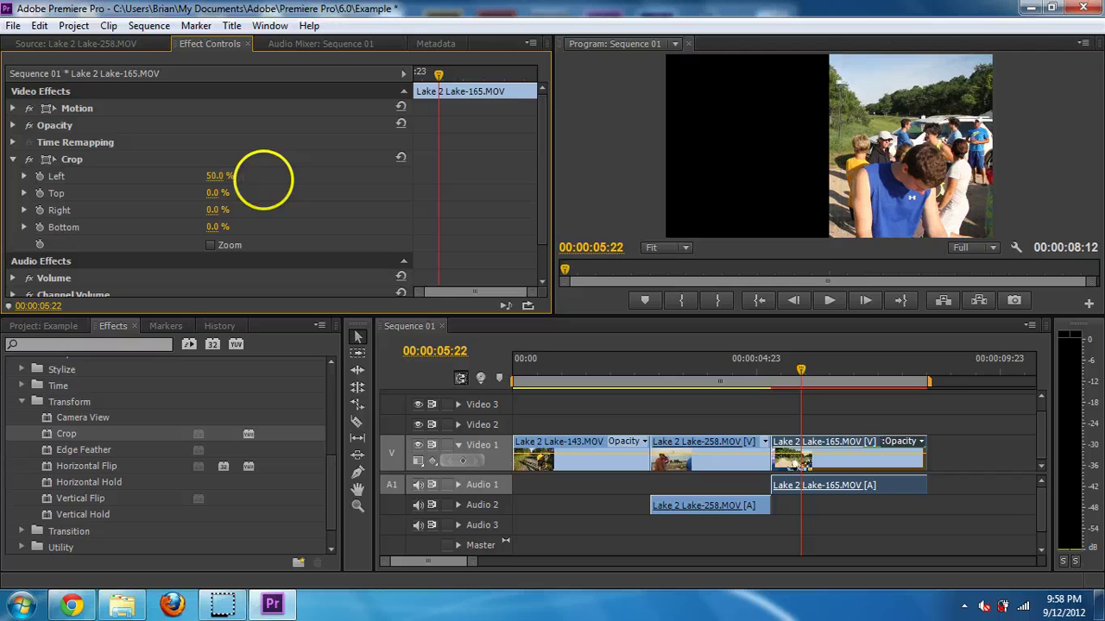
pyautogui.click(766, 370)
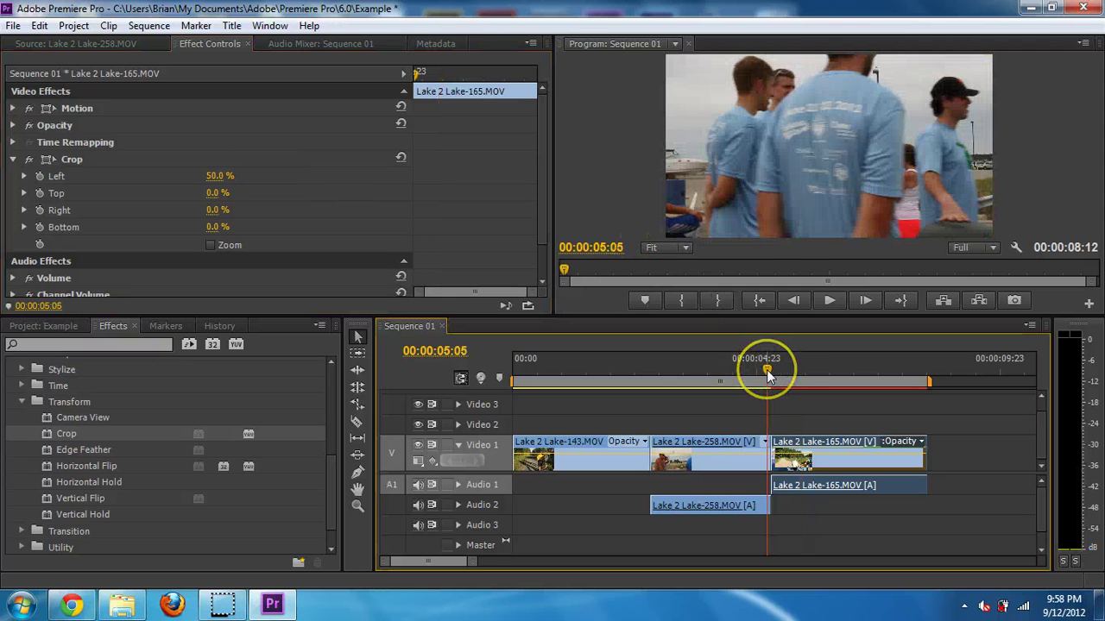
pyautogui.press('space')
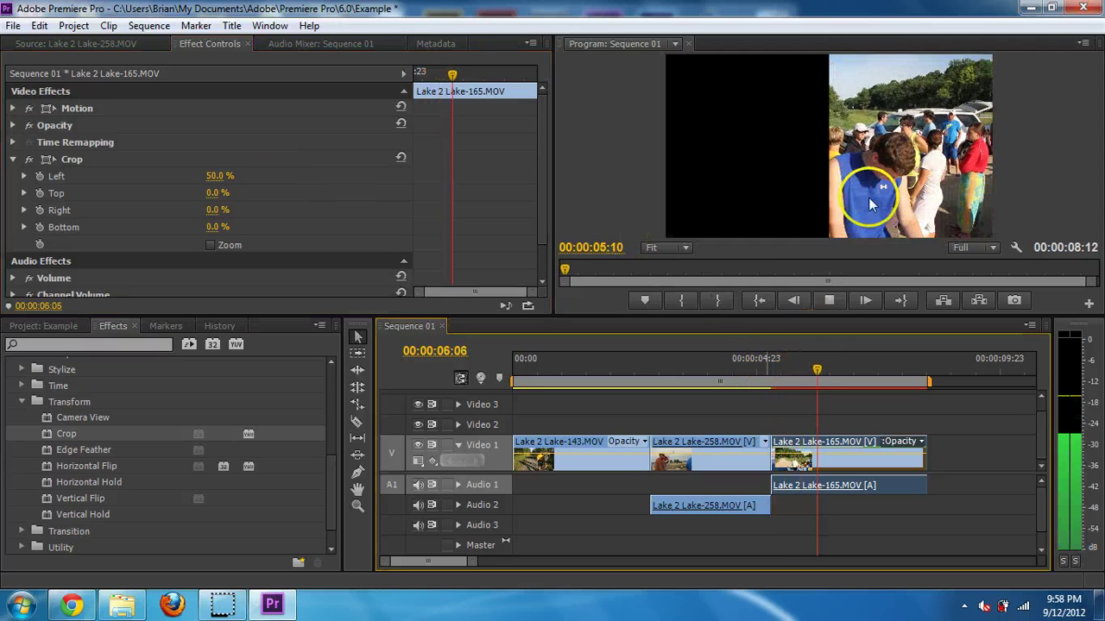
pyautogui.press('space')
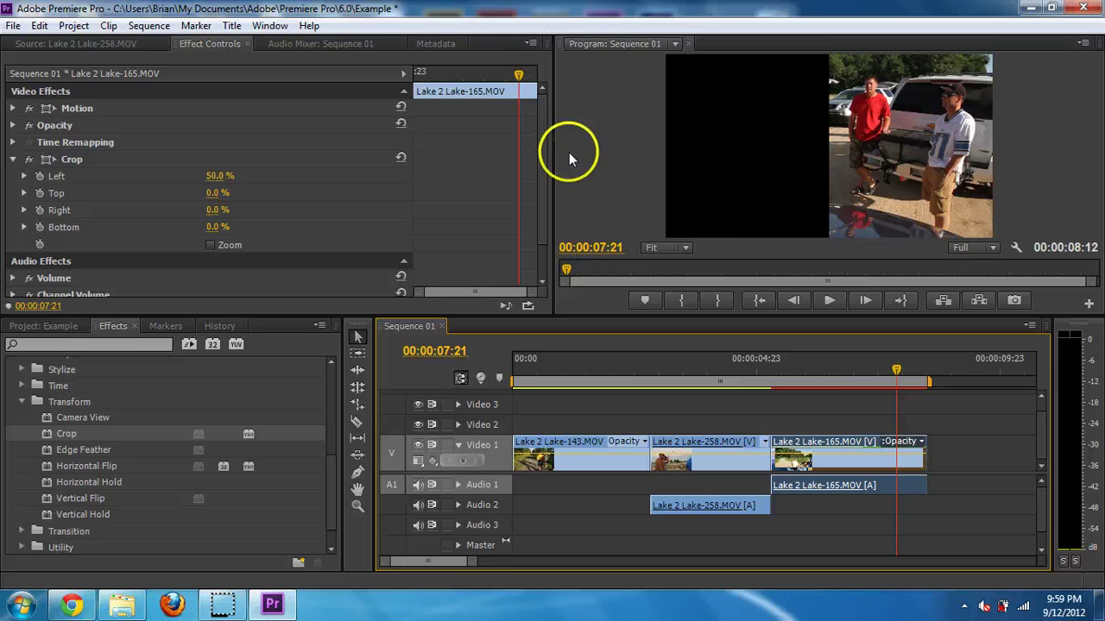
# - Undo the left crop, delete the Crop effect, and move the playhead past the clips
pyautogui.hotkey('ctrl', 'z')
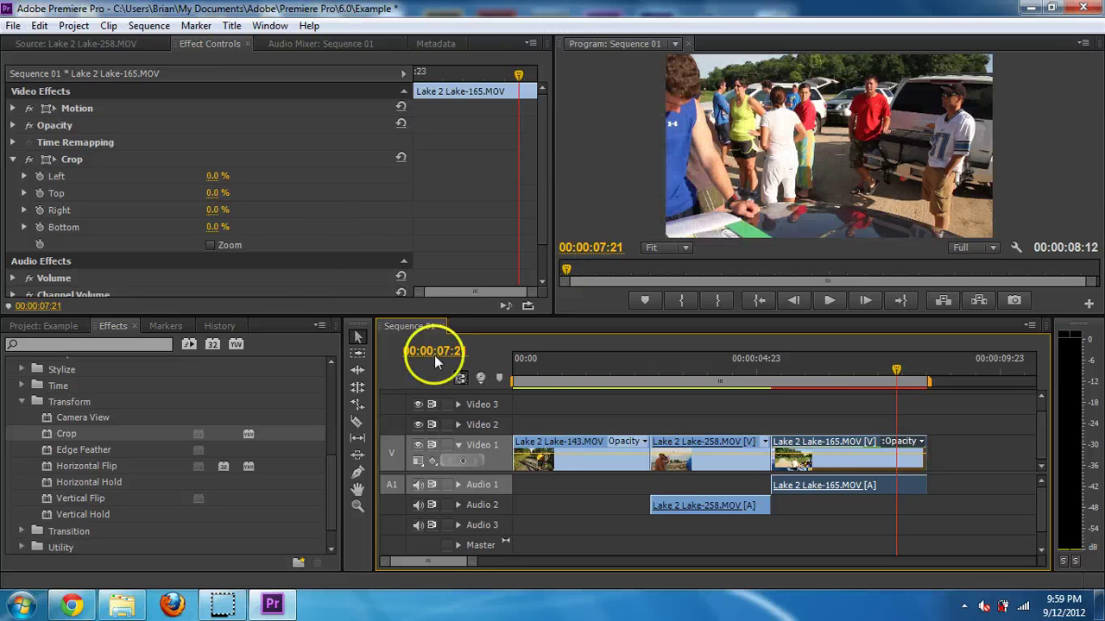
pyautogui.click(69, 166)
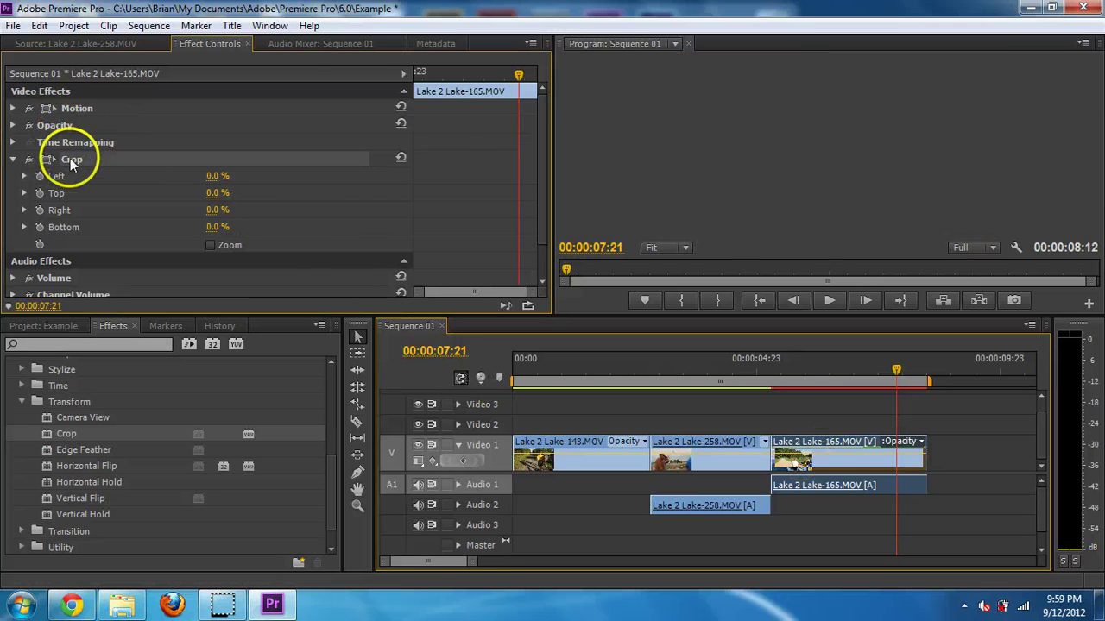
pyautogui.press('Delete')
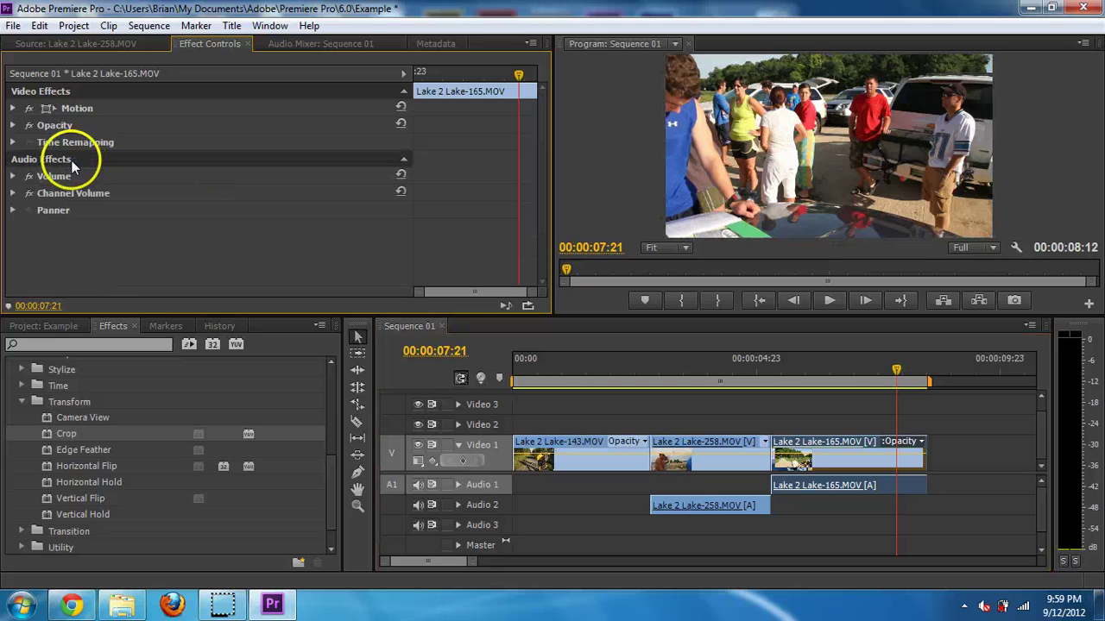
pyautogui.moveTo(116, 127); pyautogui.dragTo(91, 146)
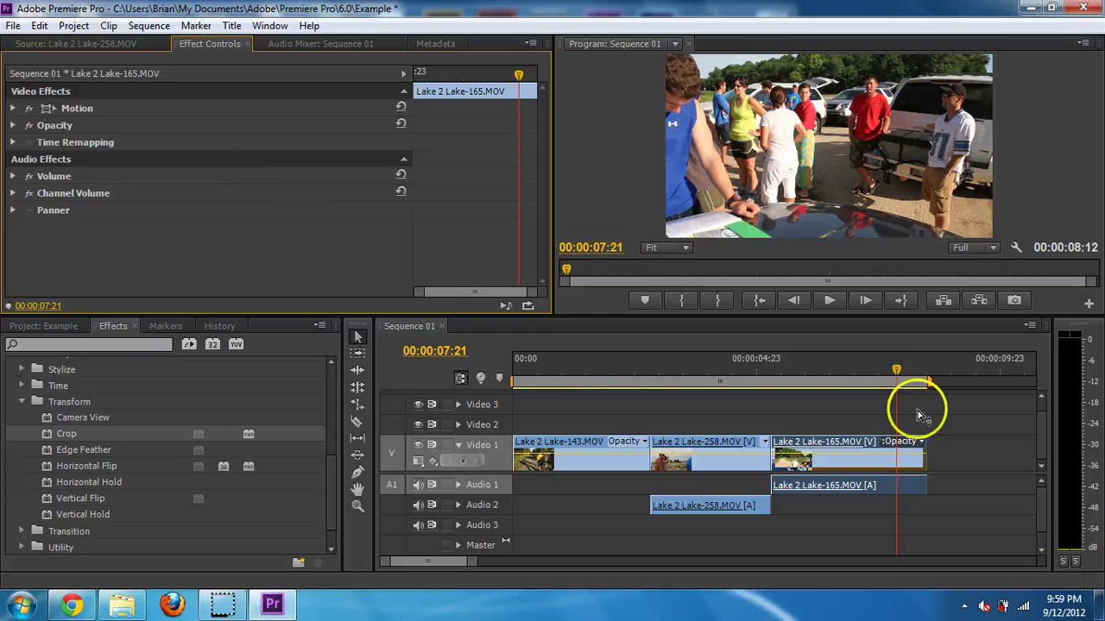
pyautogui.moveTo(899, 369); pyautogui.dragTo(932, 381)
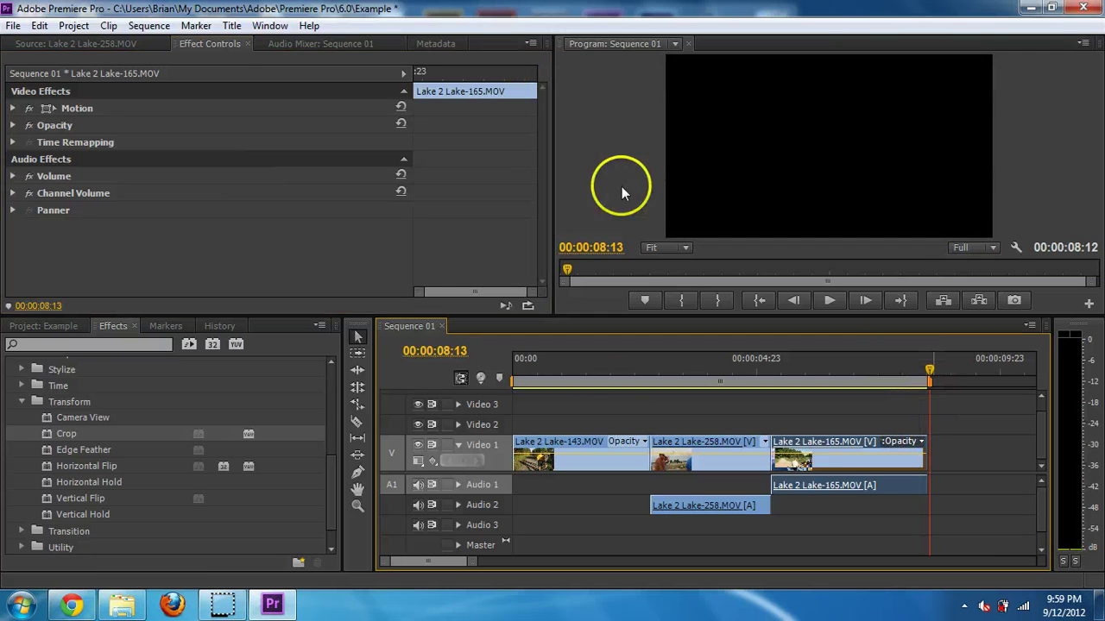
# - Place the Lake 2 Lake-22.JPG photo on Video 1 after the last clip
pyautogui.click(52, 327)
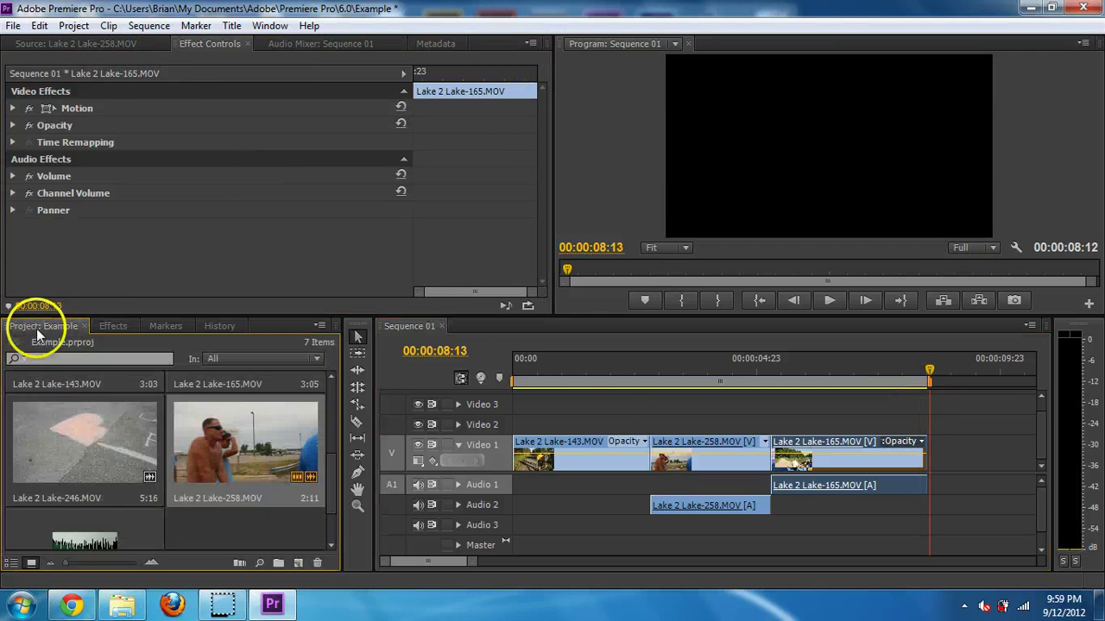
pyautogui.scroll(-2, 335, 510)
pyautogui.scroll(3, 335, 509)
pyautogui.moveTo(246, 390); pyautogui.dragTo(940, 457)
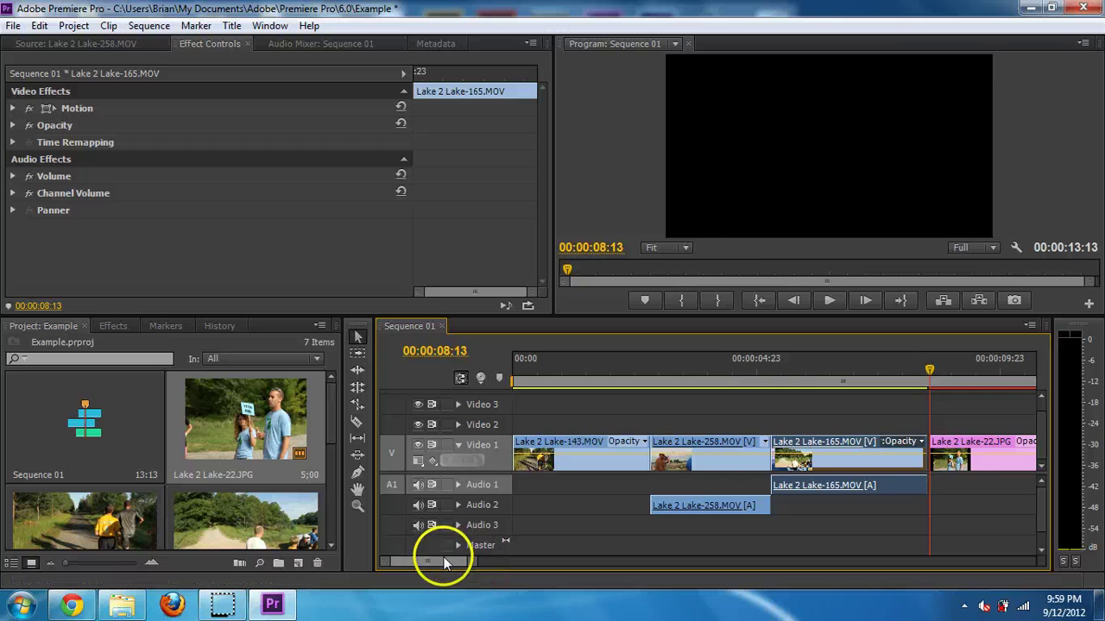
pyautogui.moveTo(439, 561); pyautogui.dragTo(377, 562)
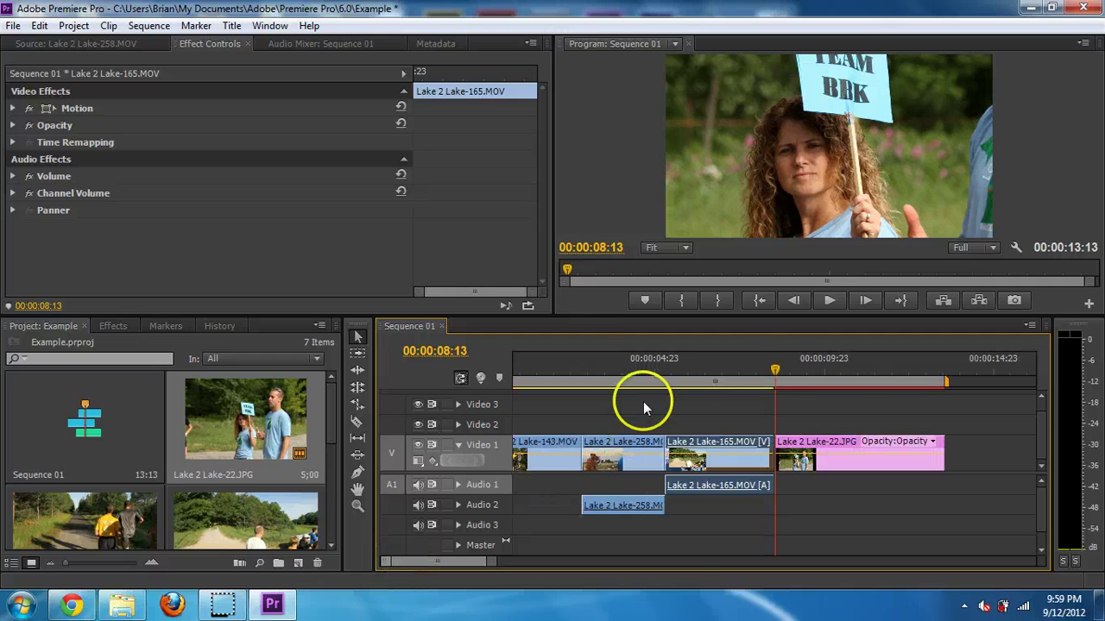
pyautogui.click(776, 371)
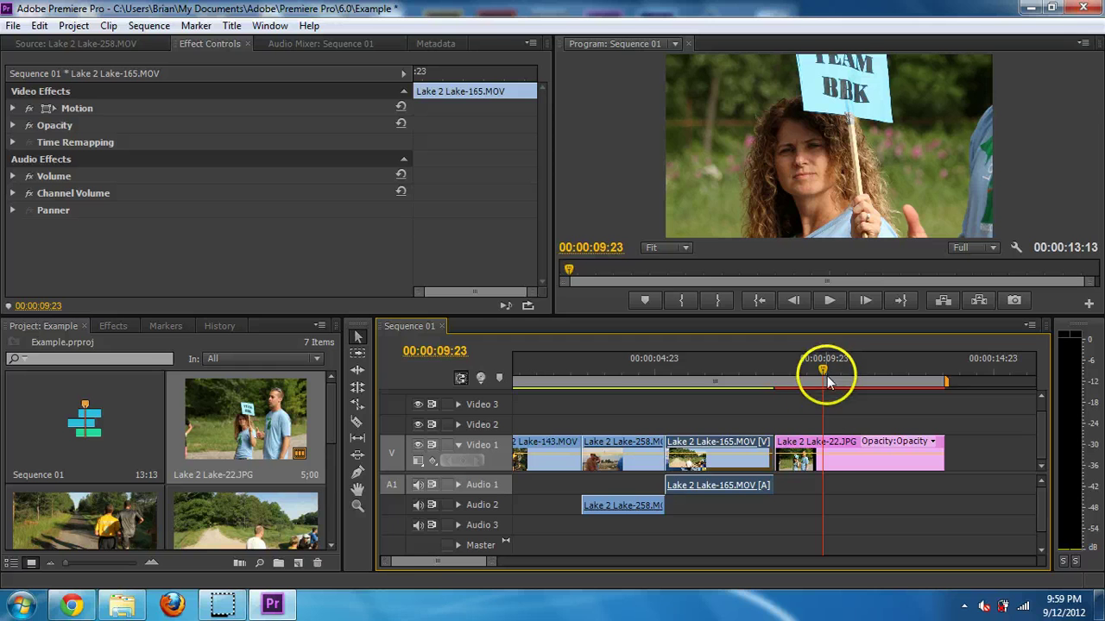
# - Trim the photo's end so the sequence runs 00:00:12:18
pyautogui.click(862, 449)
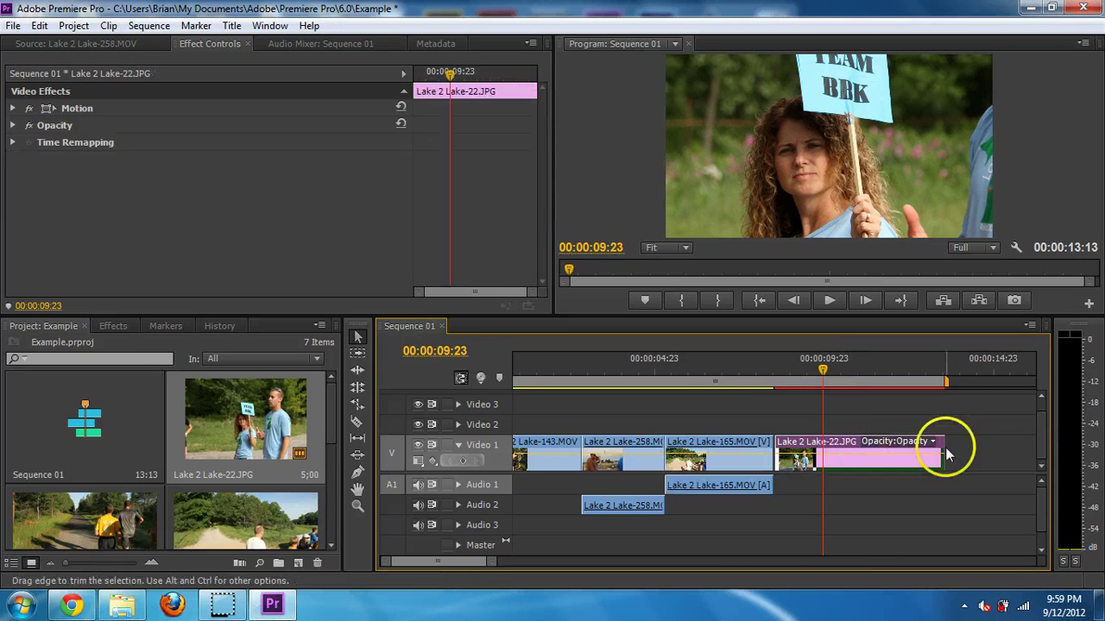
pyautogui.moveTo(949, 447); pyautogui.dragTo(917, 448)
pyautogui.click(782, 370)
pyautogui.click(824, 456)
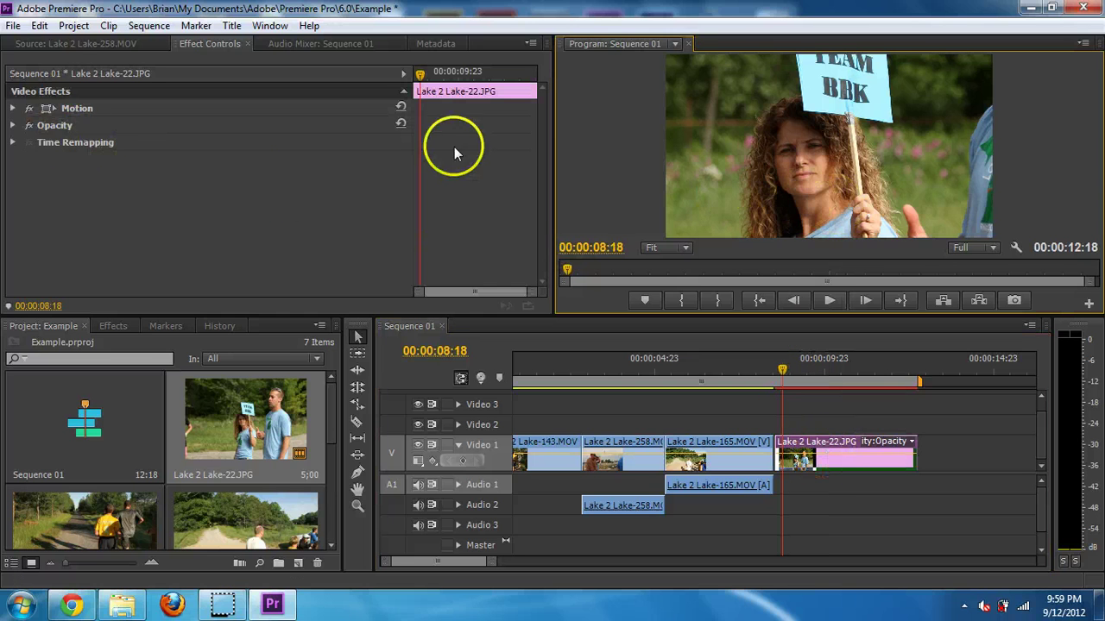
# - Expand the photo's Motion properties, set Scale to 42, and park the playhead at the photo's start
pyautogui.click(12, 110)
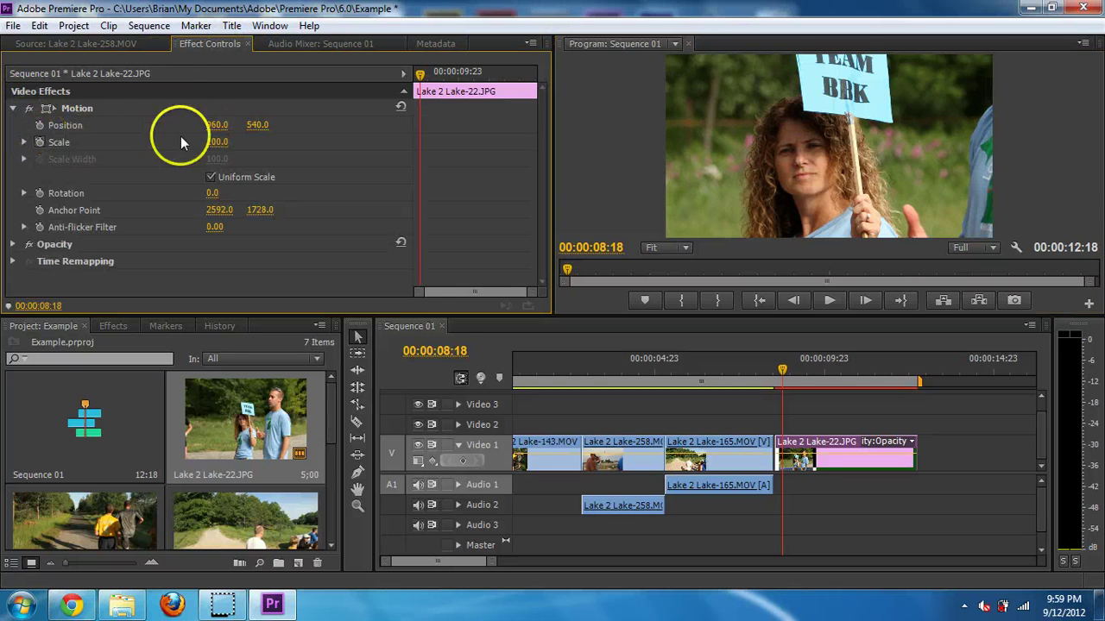
pyautogui.moveTo(215, 141); pyautogui.dragTo(154, 135)
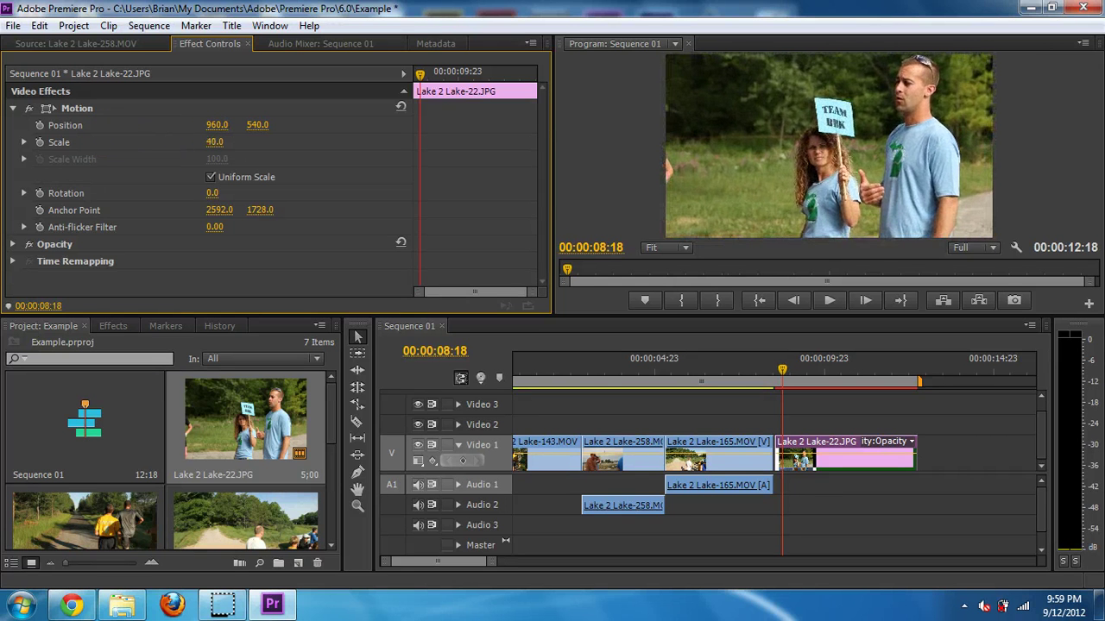
pyautogui.moveTo(222, 141); pyautogui.dragTo(235, 138)
pyautogui.click(961, 88)
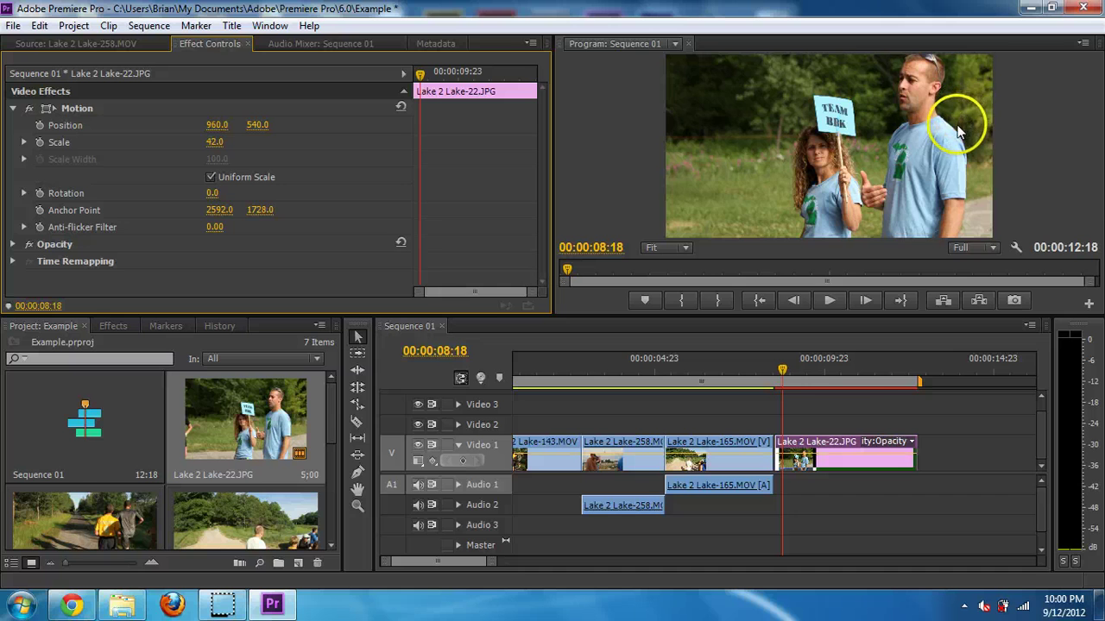
pyautogui.moveTo(782, 371); pyautogui.dragTo(774, 370)
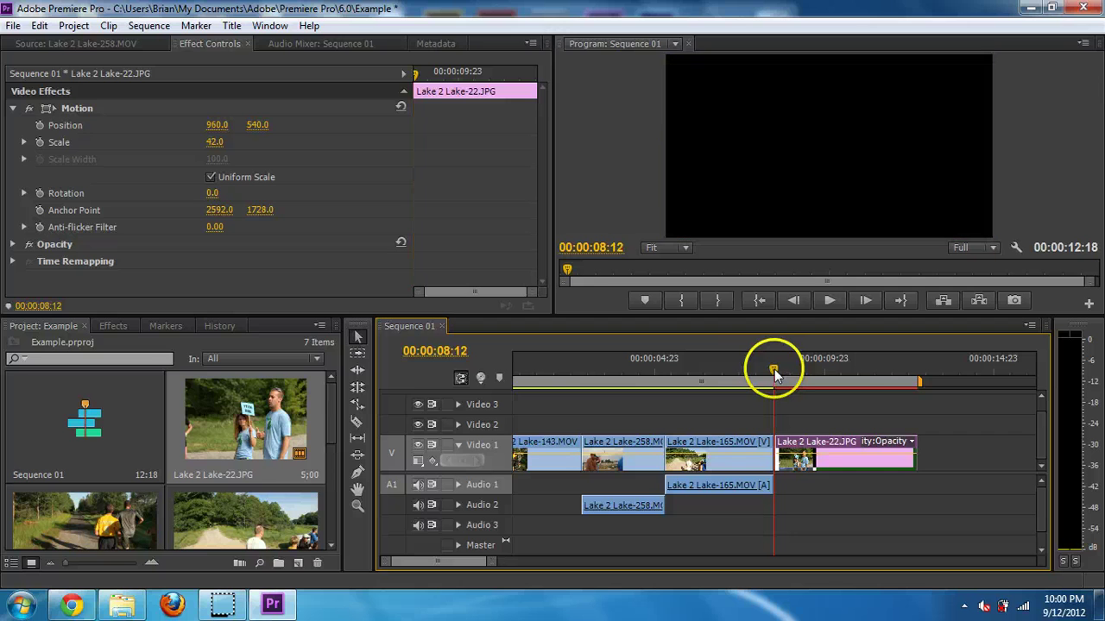
# - Start Scale and Position keyframing at the photo's start and add a Position keyframe near its end
pyautogui.click(39, 143)
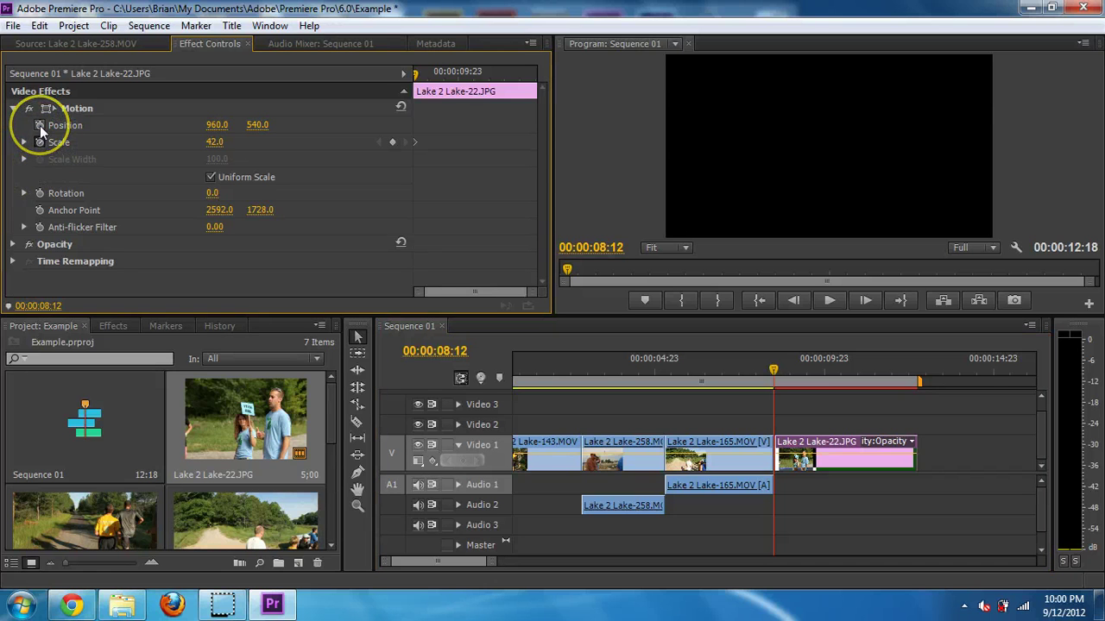
pyautogui.click(40, 126)
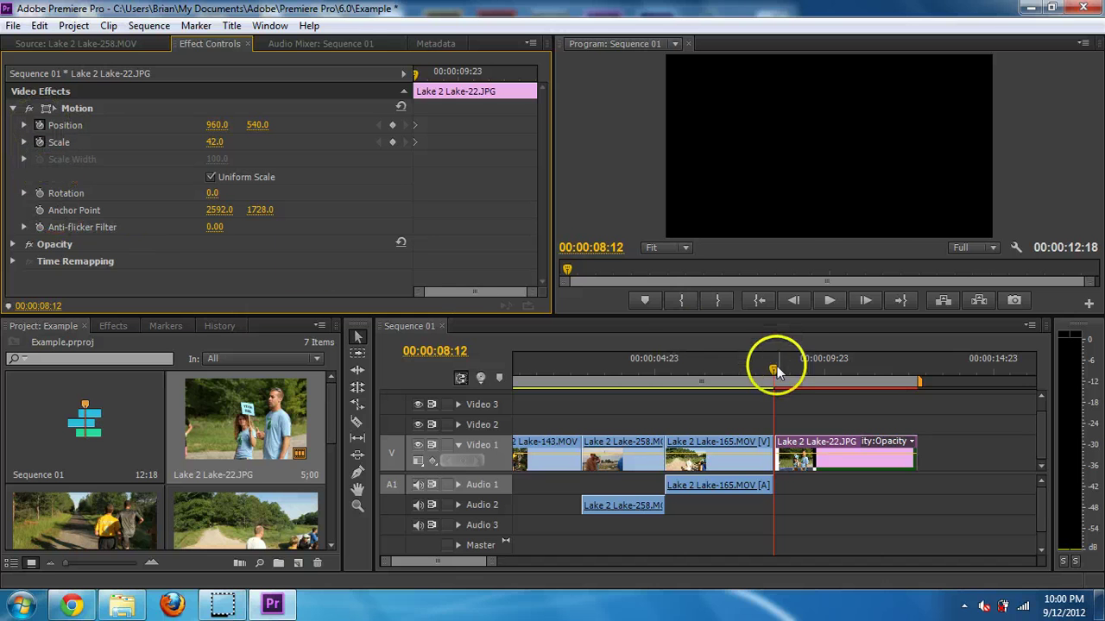
pyautogui.moveTo(777, 370); pyautogui.dragTo(916, 368)
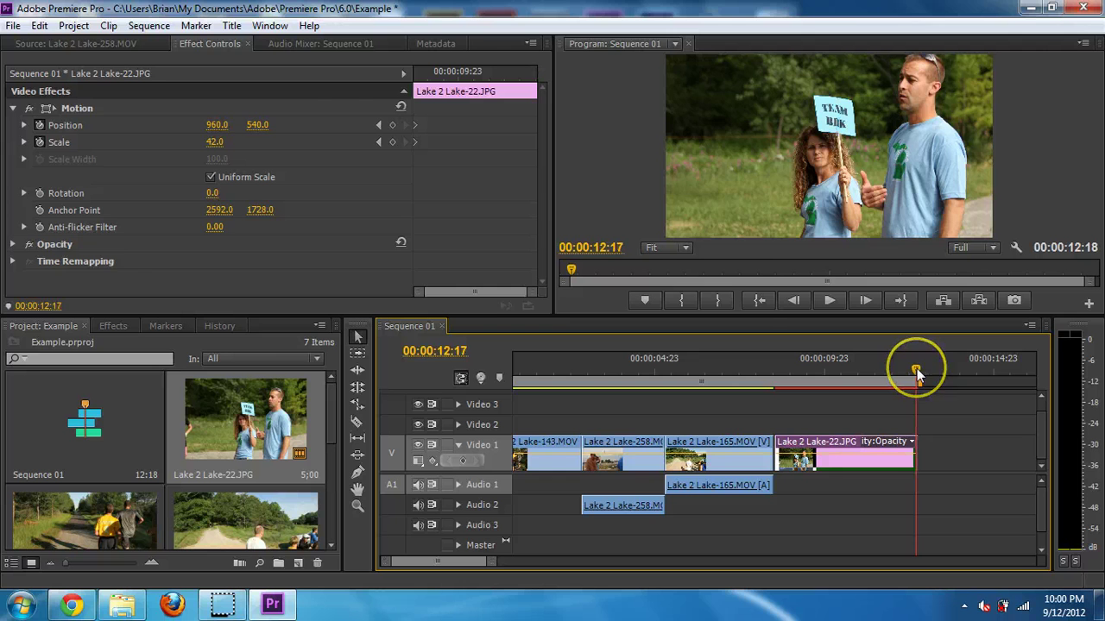
pyautogui.click(392, 126)
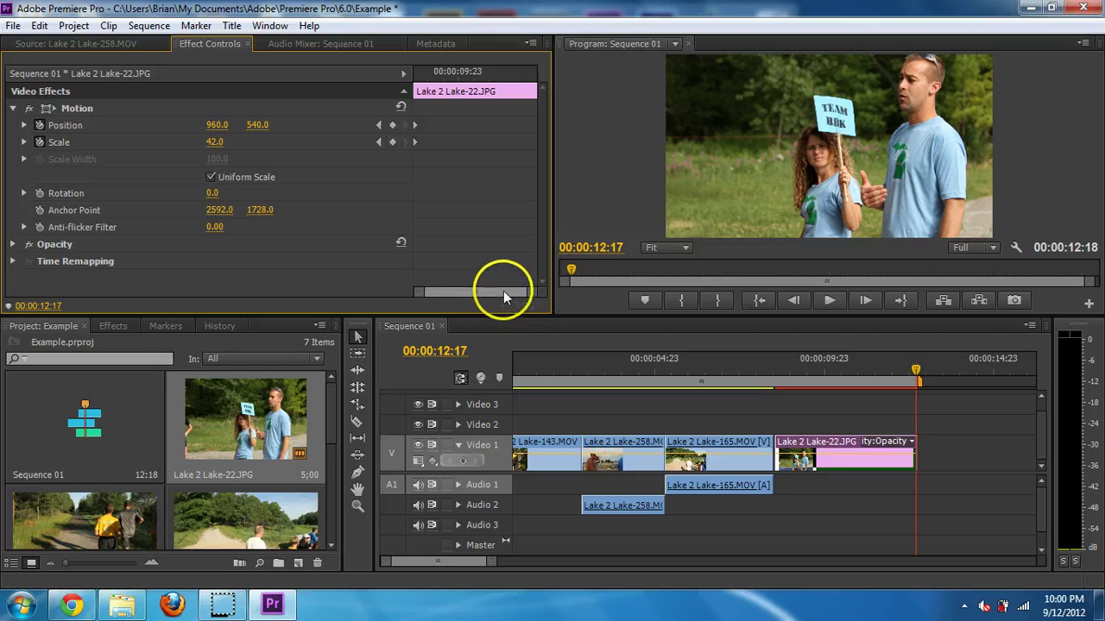
# - At the end keyframe, raise Position X from 960 to 1068 and Scale from 42 to 84
pyautogui.moveTo(523, 291); pyautogui.dragTo(603, 301)
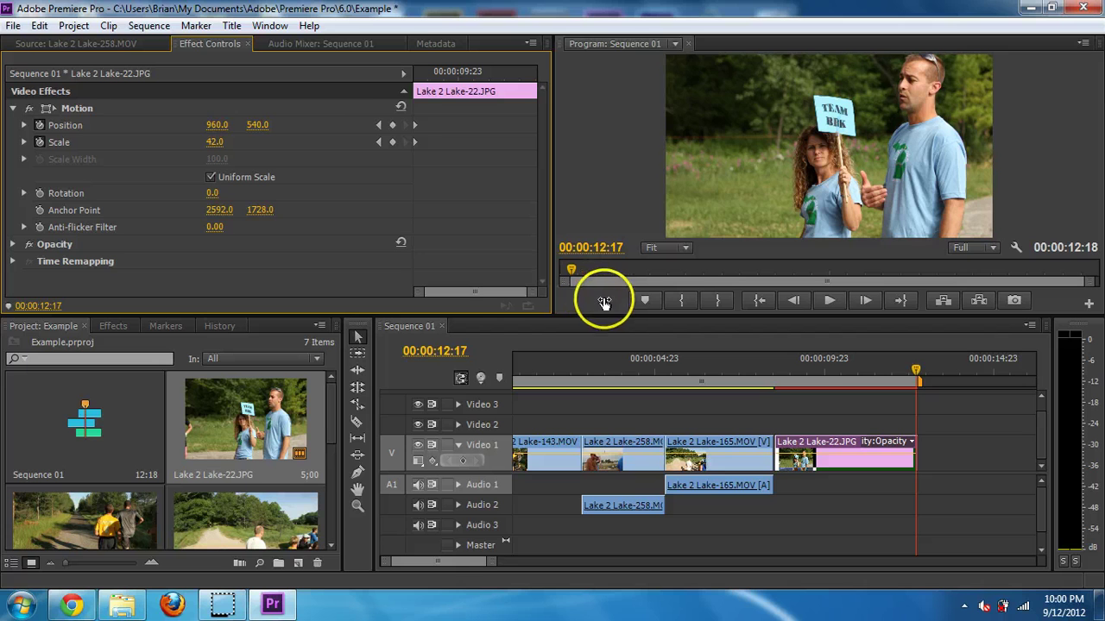
pyautogui.click(392, 124)
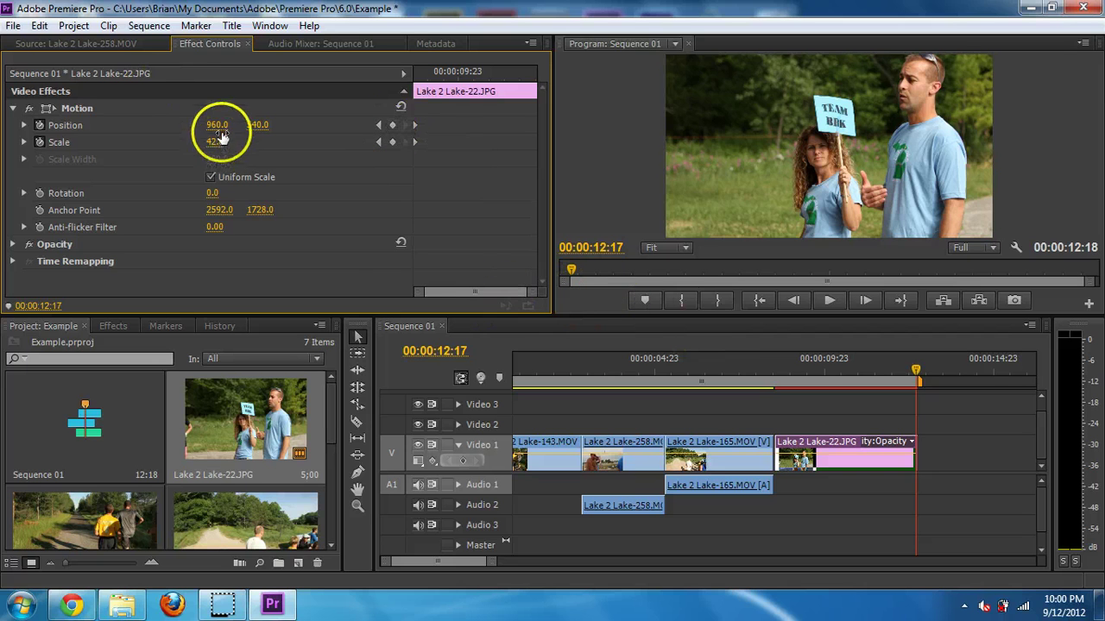
pyautogui.moveTo(217, 124); pyautogui.dragTo(305, 130)
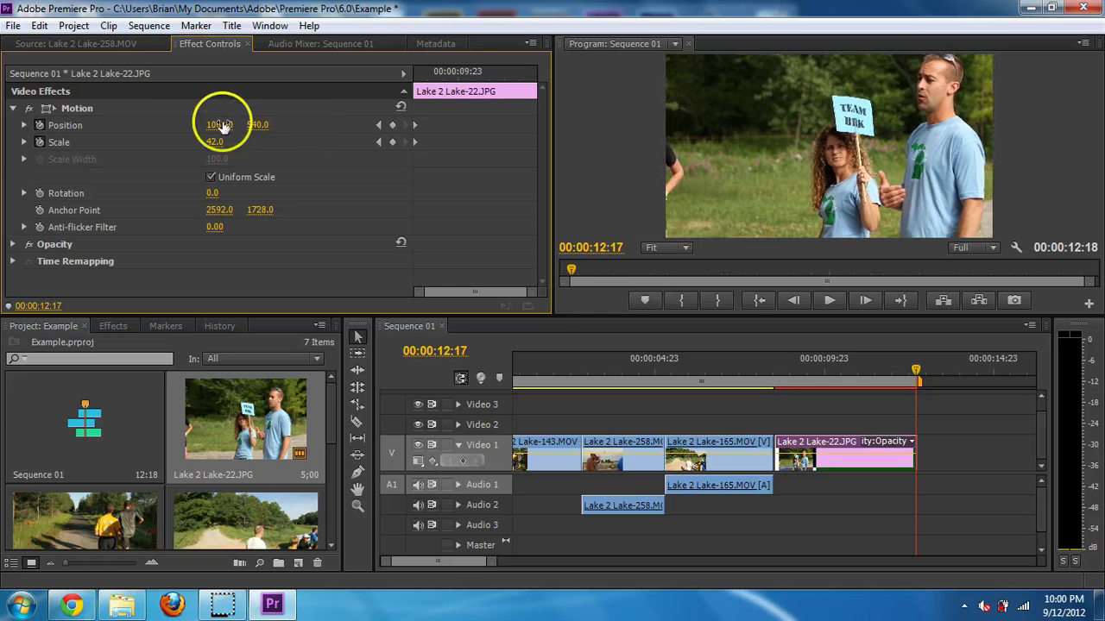
pyautogui.moveTo(226, 140); pyautogui.dragTo(261, 144)
pyautogui.moveTo(918, 382); pyautogui.dragTo(773, 365)
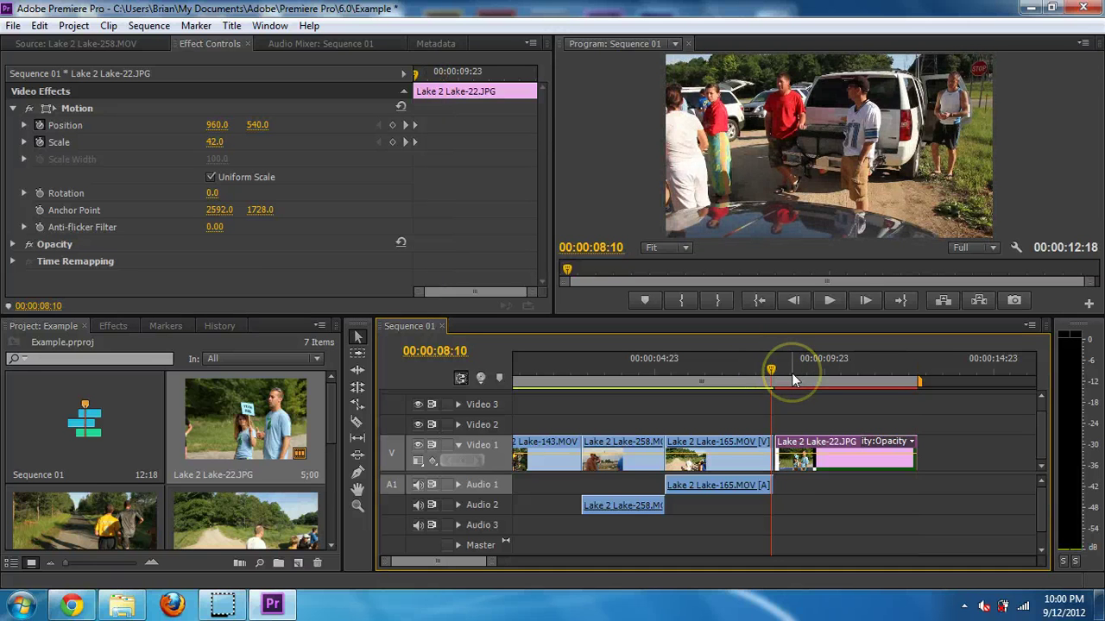
# - Play the zoom, then add Position and Scale keyframes partway through the photo
pyautogui.press('space')
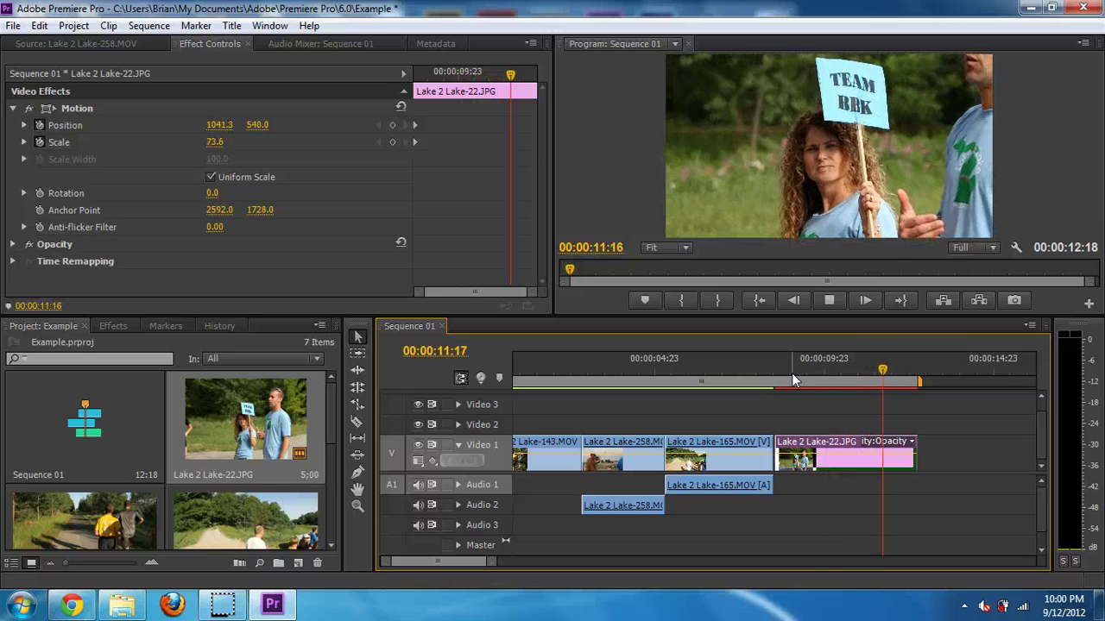
pyautogui.click(880, 377)
pyautogui.moveTo(880, 377); pyautogui.dragTo(770, 375)
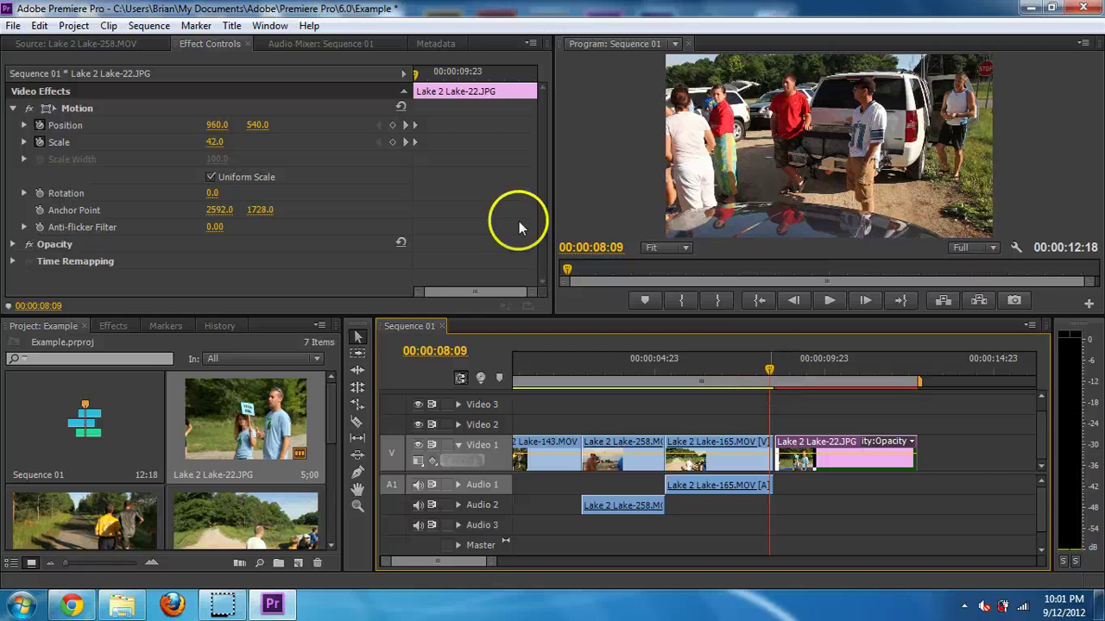
pyautogui.moveTo(427, 69); pyautogui.dragTo(490, 86)
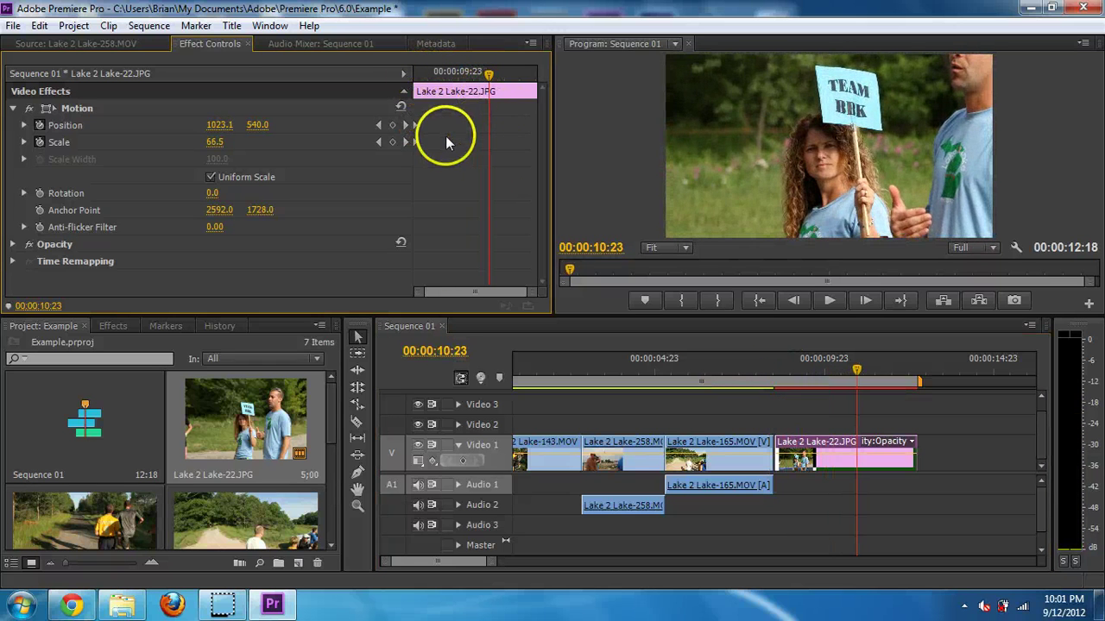
pyautogui.click(392, 125)
pyautogui.click(392, 142)
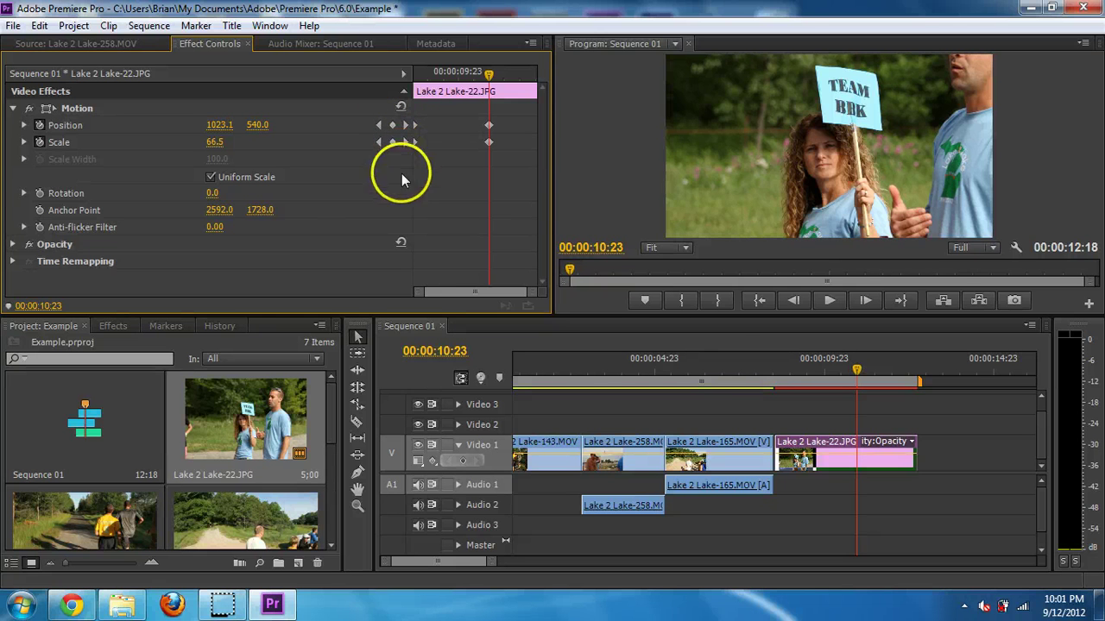
# - Shift the still image to the right at that keyframe and replay from the photo's start
pyautogui.click(803, 138)
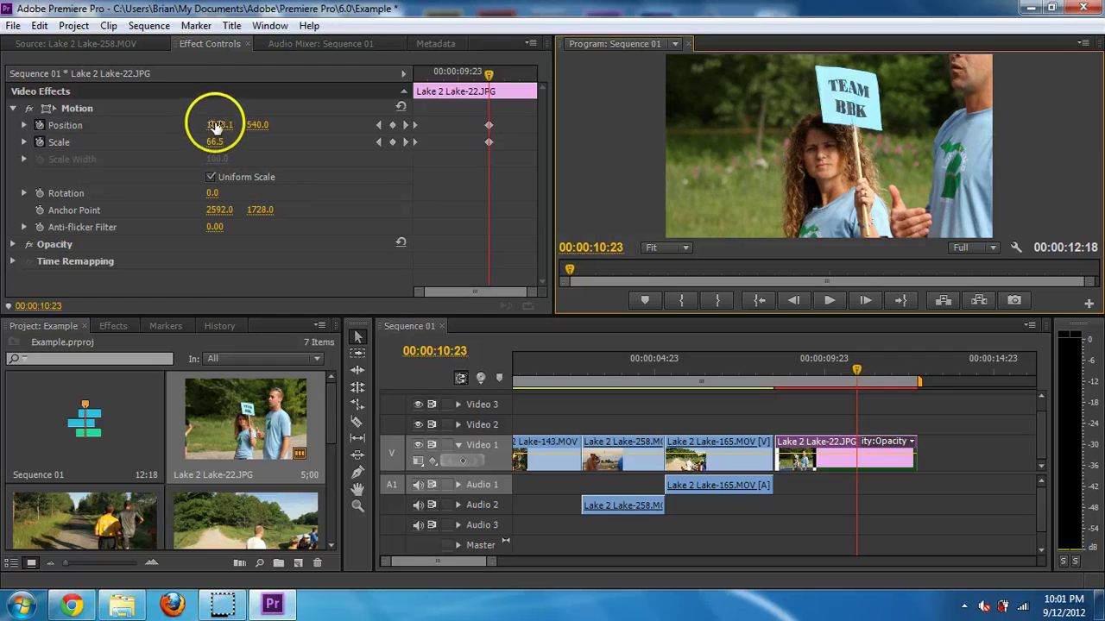
pyautogui.moveTo(217, 124); pyautogui.dragTo(513, 163)
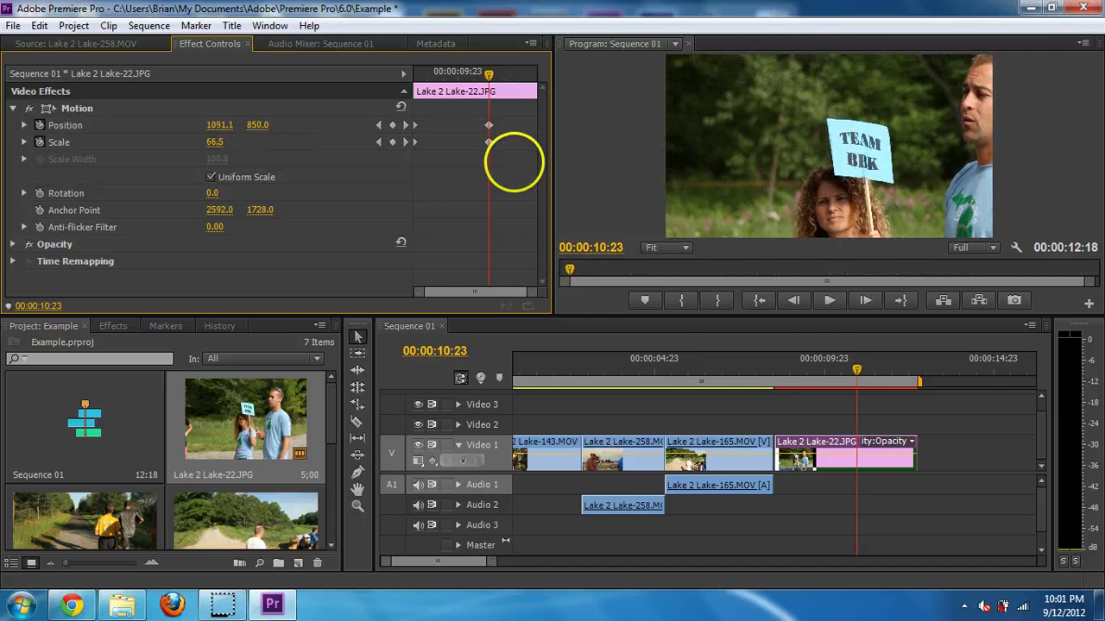
pyautogui.moveTo(828, 367); pyautogui.dragTo(773, 366)
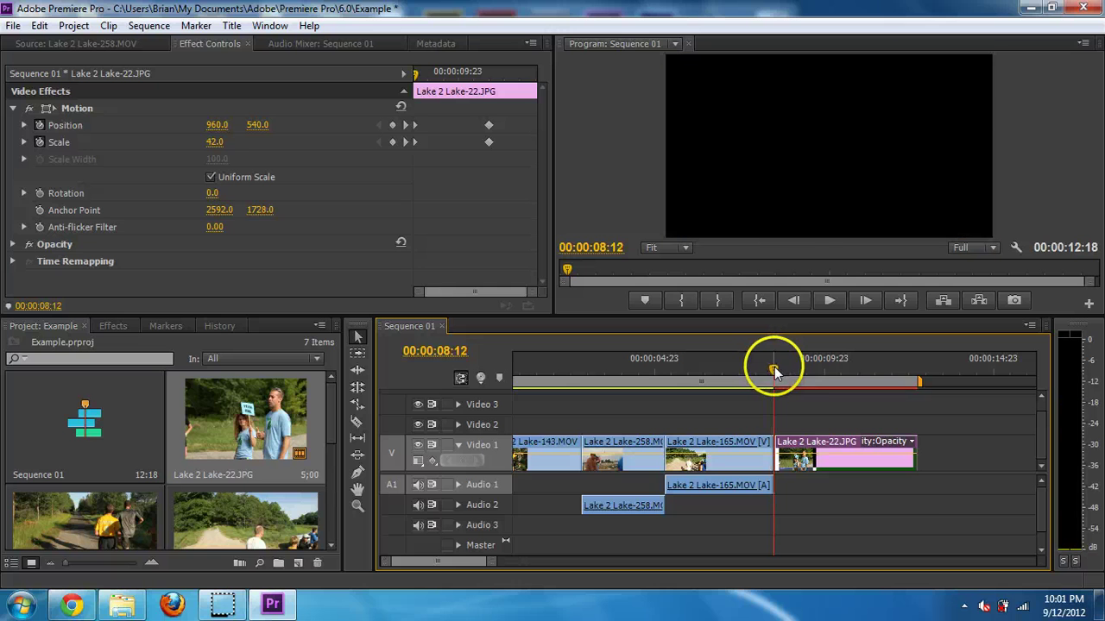
pyautogui.press('space')
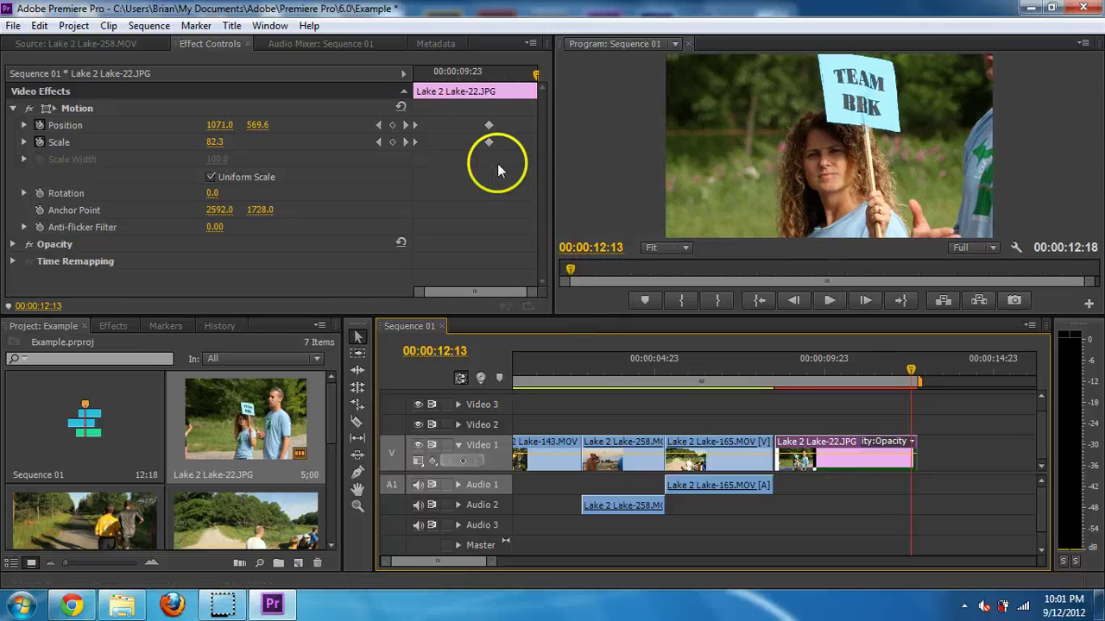
# - Delete the last Position and Scale keyframes and play the whole sequence from the beginning
pyautogui.moveTo(469, 113); pyautogui.dragTo(503, 156)
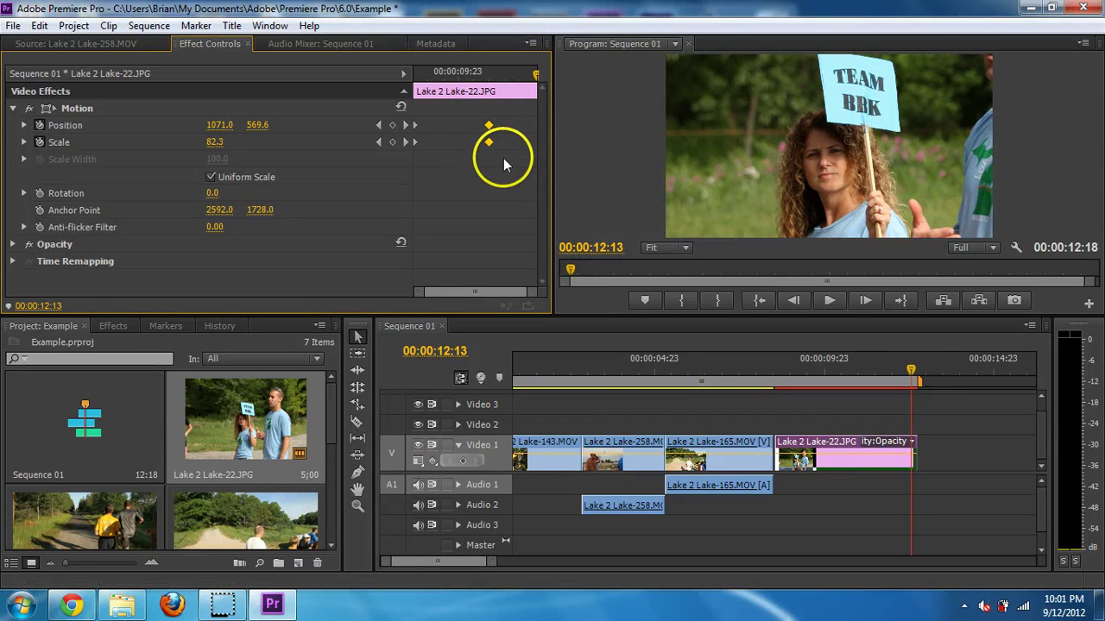
pyautogui.press('Delete')
pyautogui.moveTo(468, 72); pyautogui.dragTo(393, 84)
pyautogui.press('space')
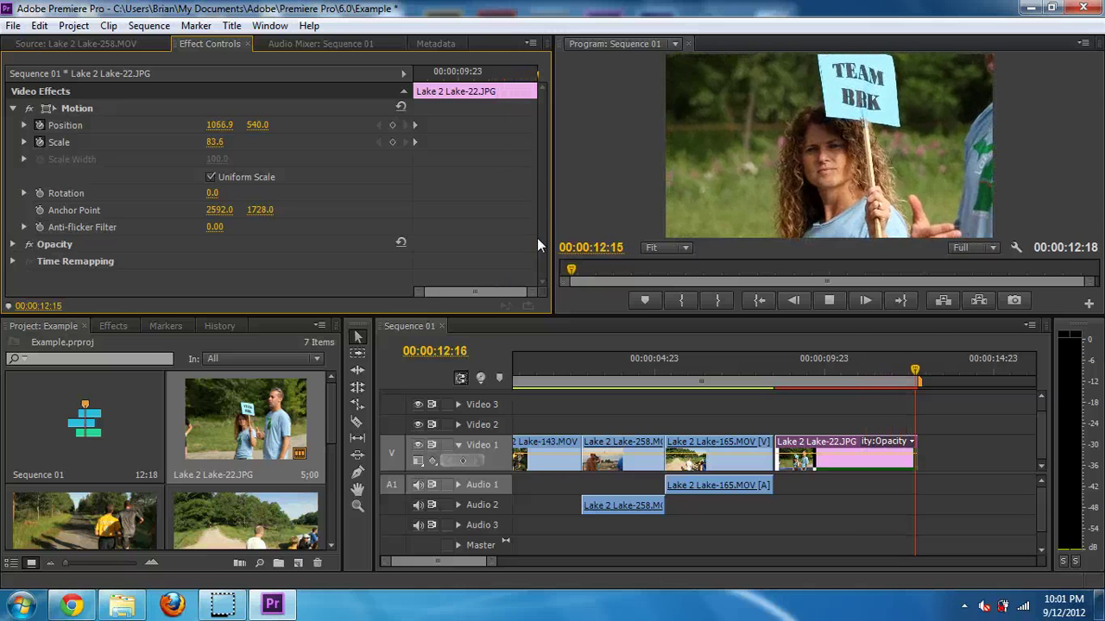
pyautogui.press('Home')
pyautogui.press('space')
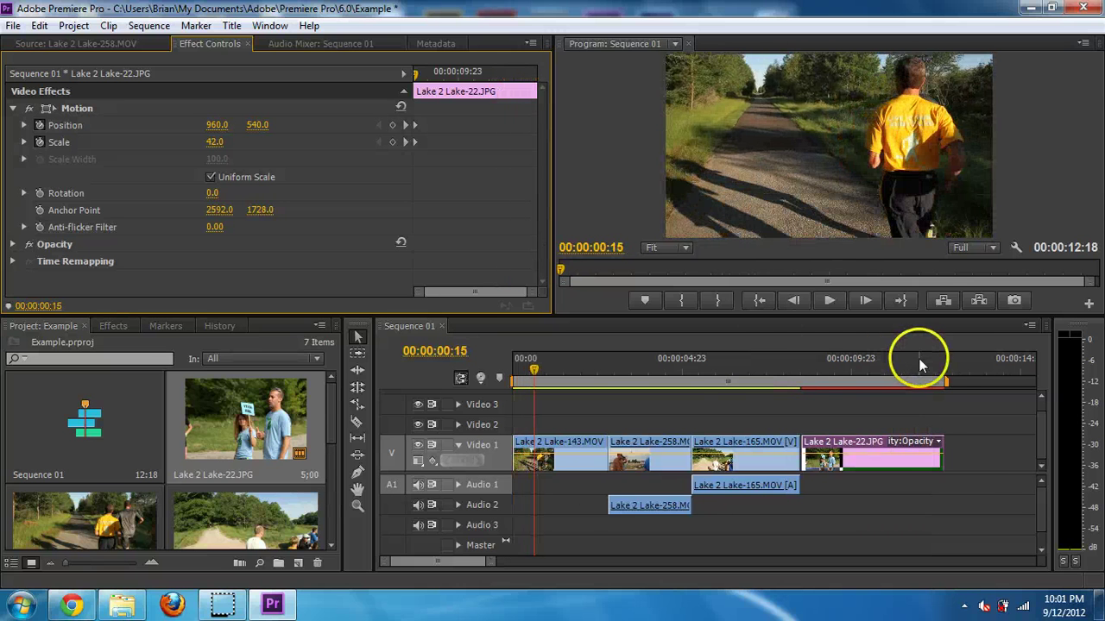
pyautogui.click(946, 366)
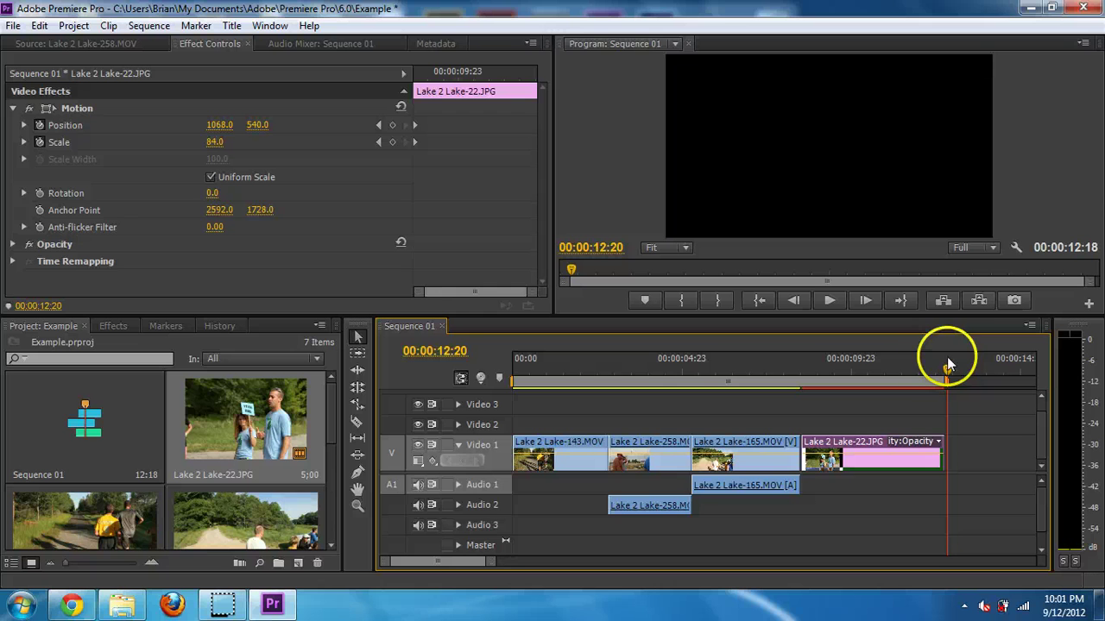
pyautogui.click(650, 526)
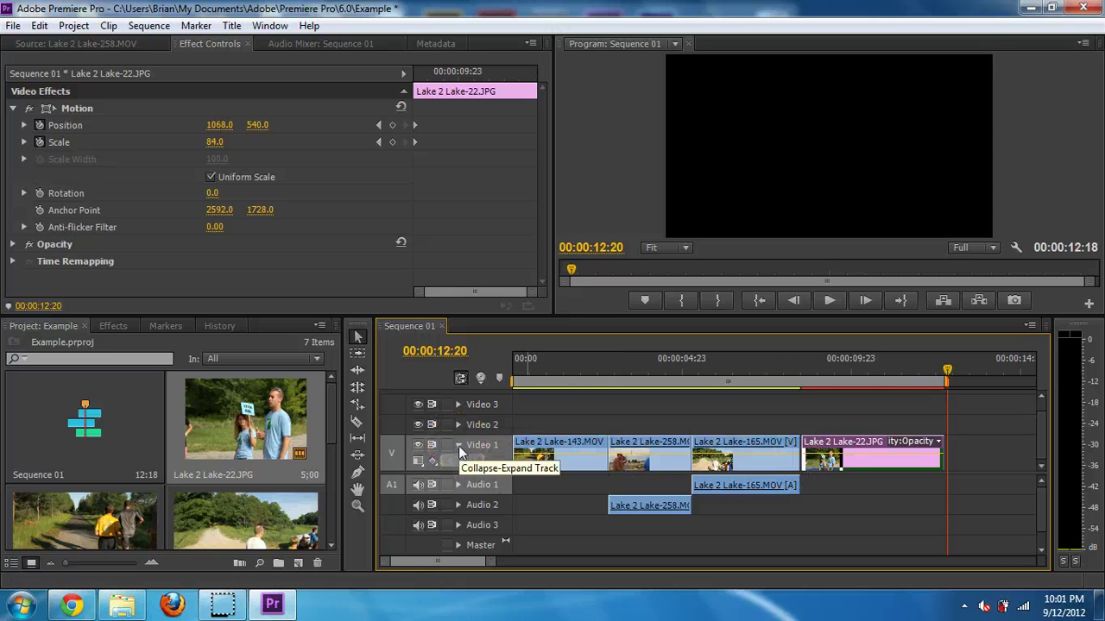
# - Expand the Video 1, Audio 1 and Audio 2 tracks and lock Audio 2
pyautogui.click(457, 446)
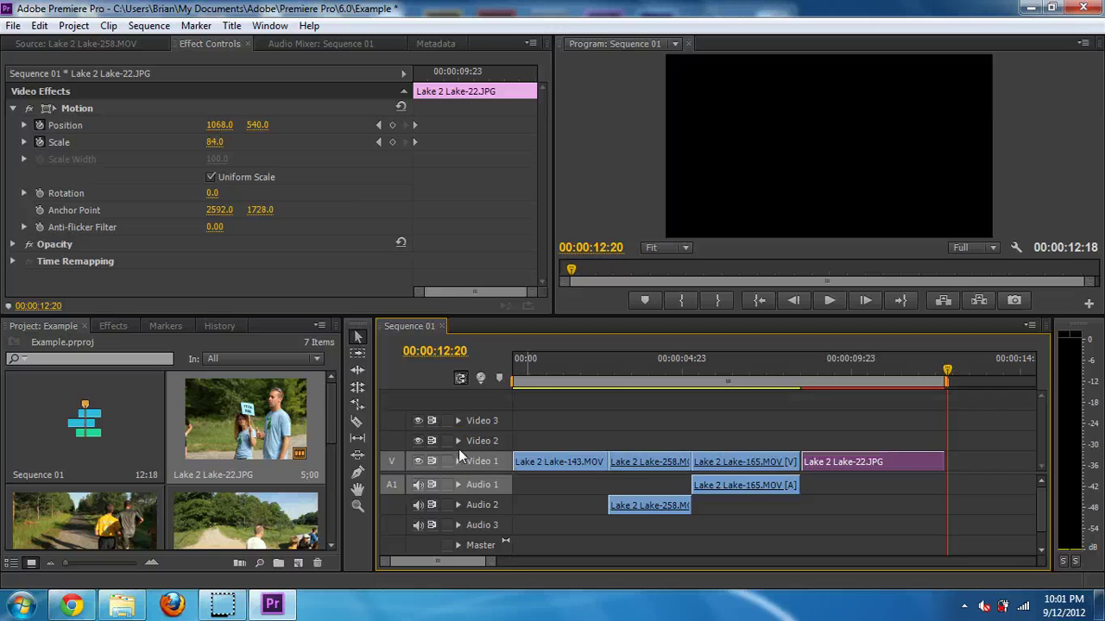
pyautogui.click(458, 462)
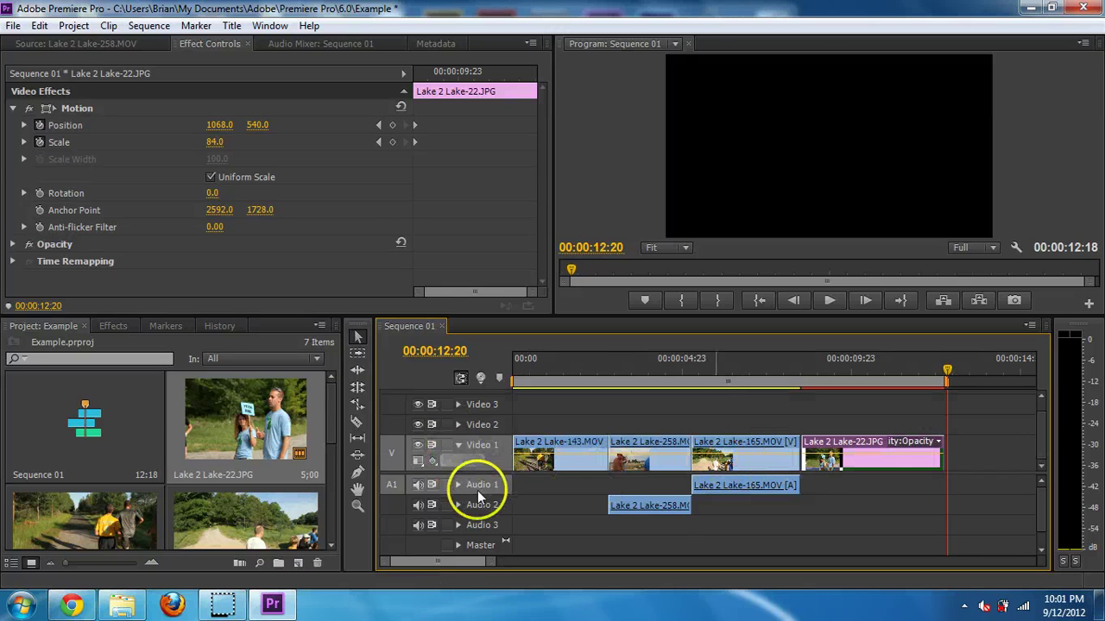
pyautogui.click(457, 485)
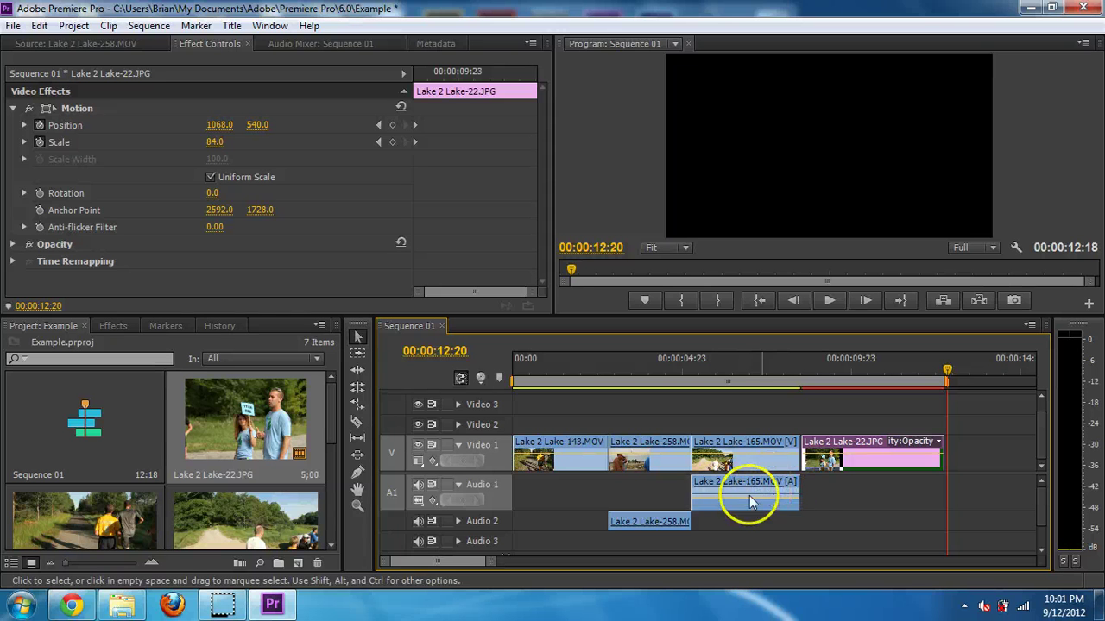
pyautogui.click(457, 523)
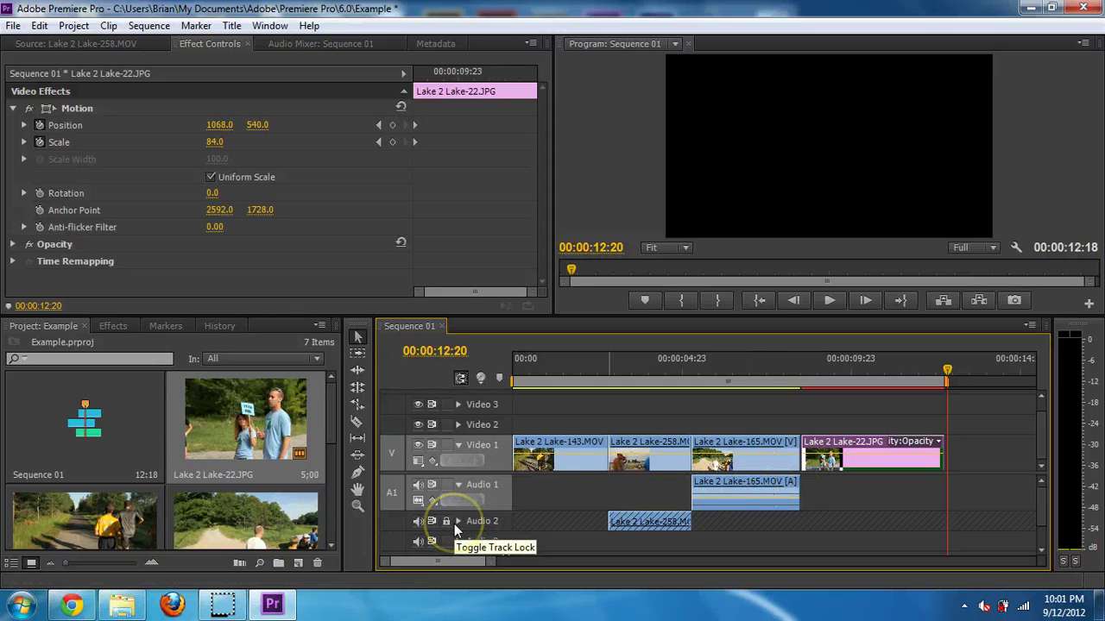
pyautogui.click(446, 522)
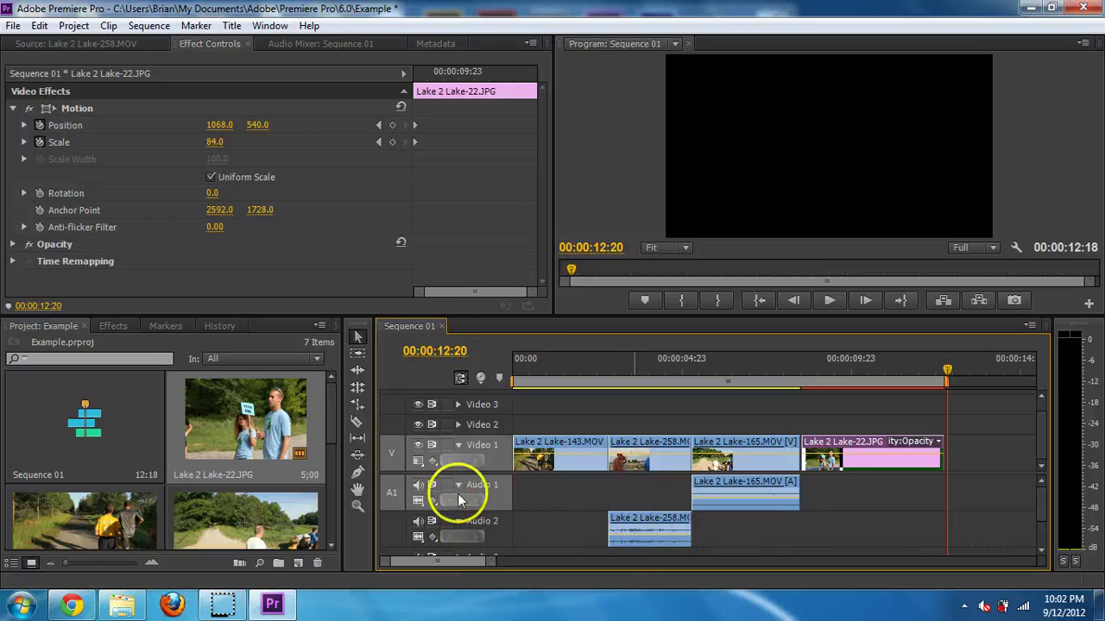
pyautogui.click(457, 484)
# - Move the Lake 2 Lake-258 audio to Audio 1, unlink it, and delete it
pyautogui.moveTo(646, 509); pyautogui.dragTo(660, 480)
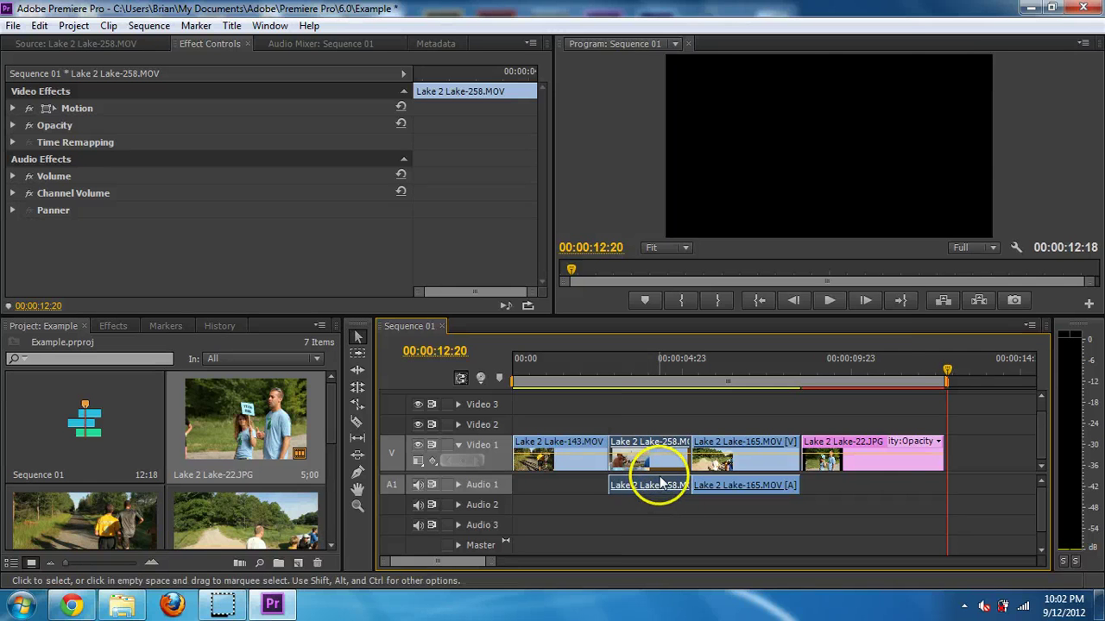
pyautogui.rightClick(671, 462)
pyautogui.click(736, 163)
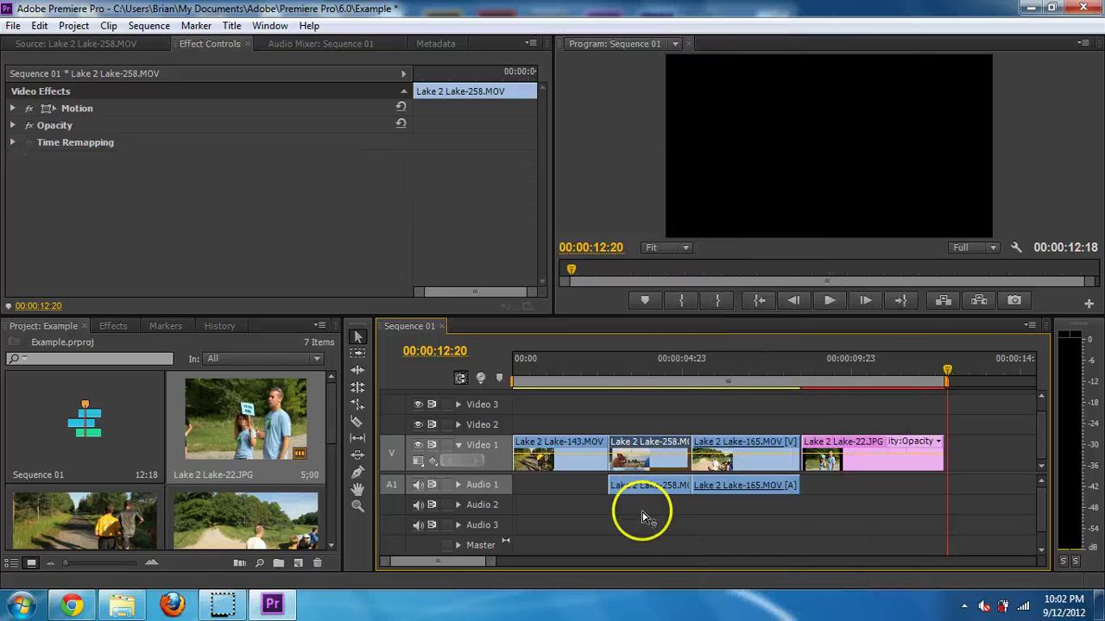
pyautogui.click(665, 533)
pyautogui.click(652, 489)
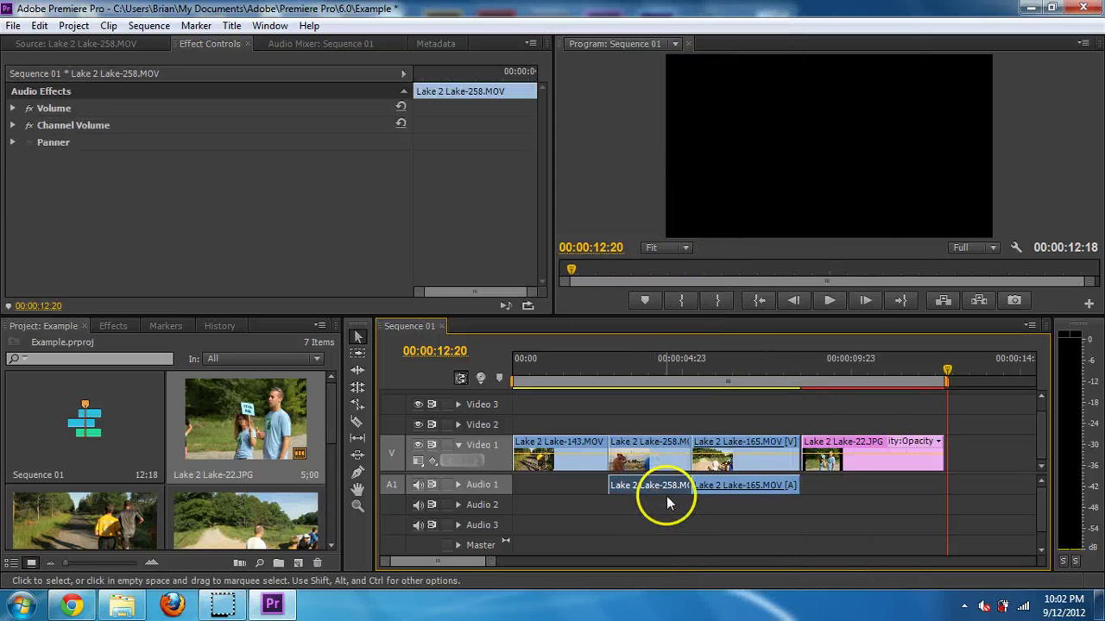
pyautogui.press('Delete')
# - Select the Lake 2 Lake-165 audio and turn off Audio 1's track output
pyautogui.click(718, 484)
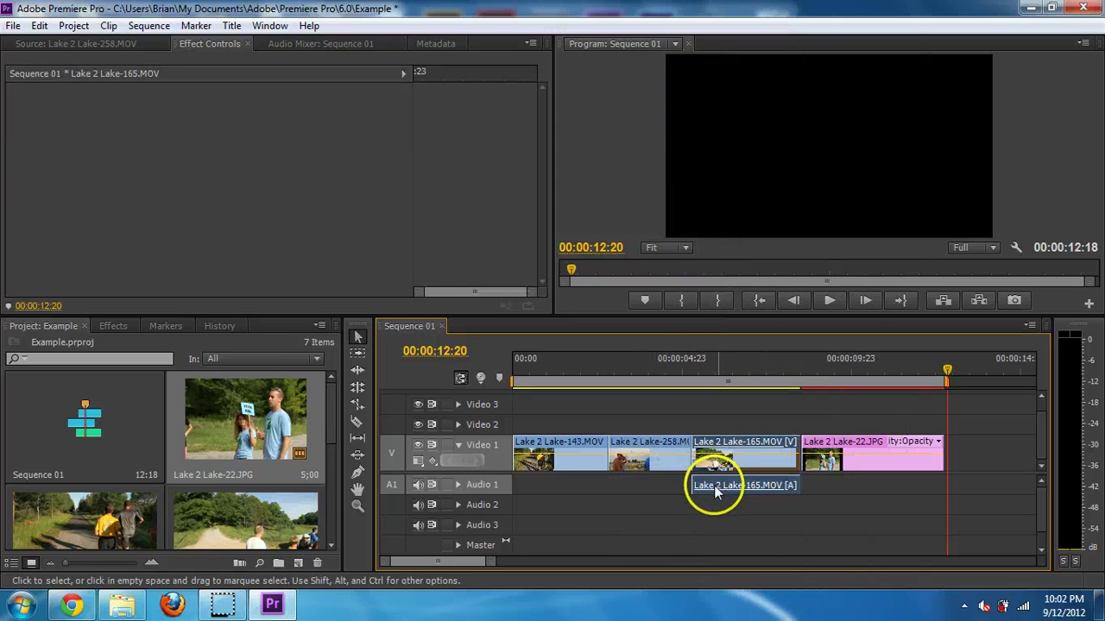
pyautogui.click(419, 484)
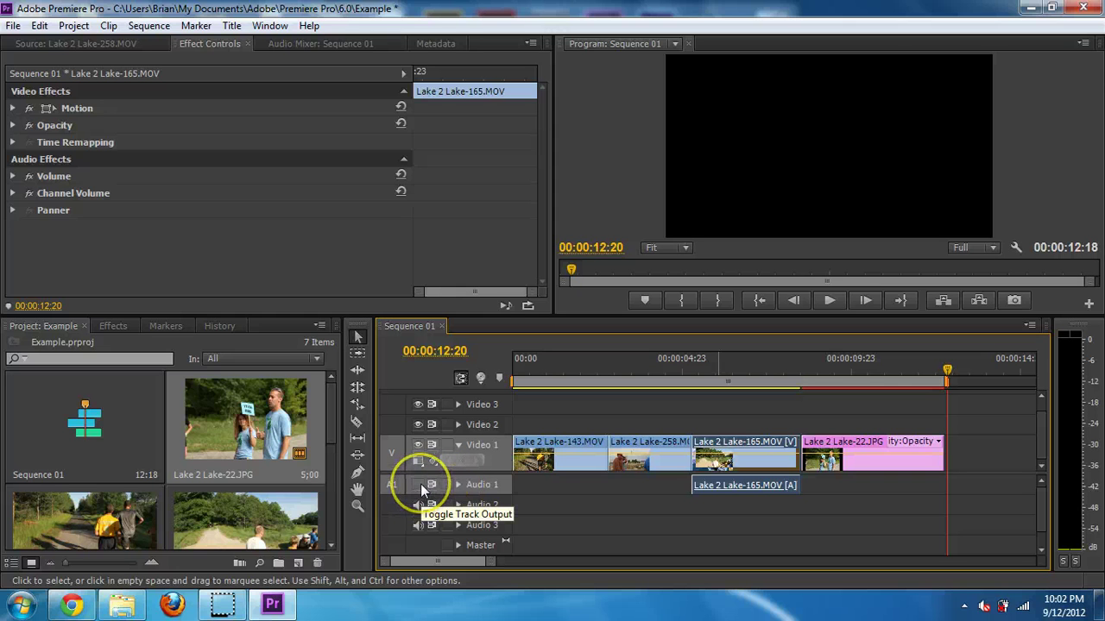
pyautogui.click(420, 483)
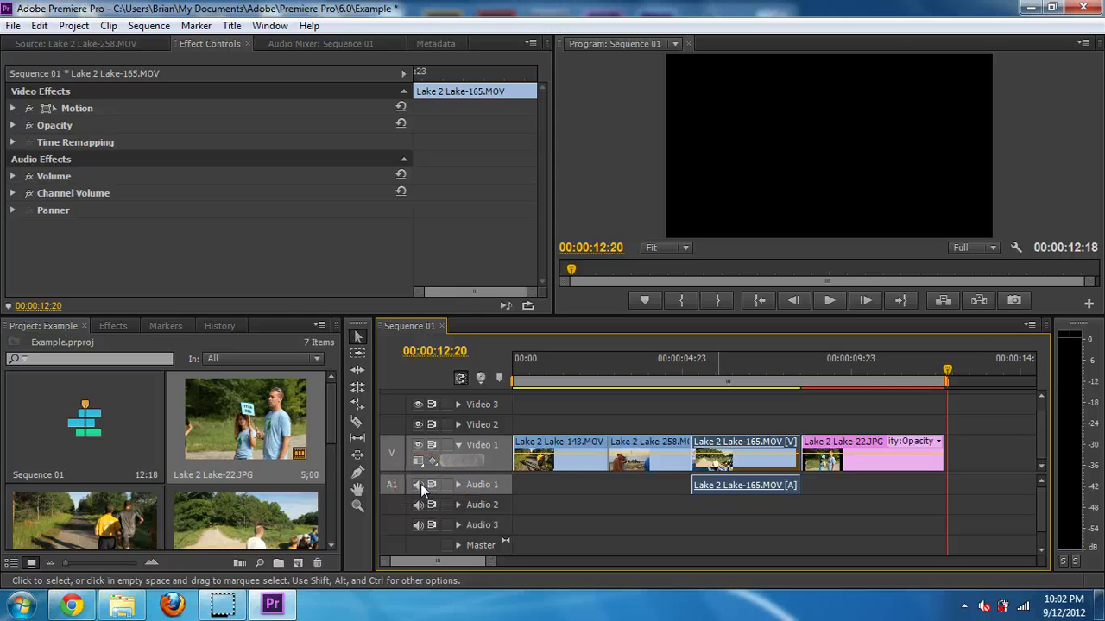
pyautogui.click(420, 483)
# - Adjust the Lake 2 Lake-165 audio clip's Audio Gain by 10 dB
pyautogui.rightClick(713, 486)
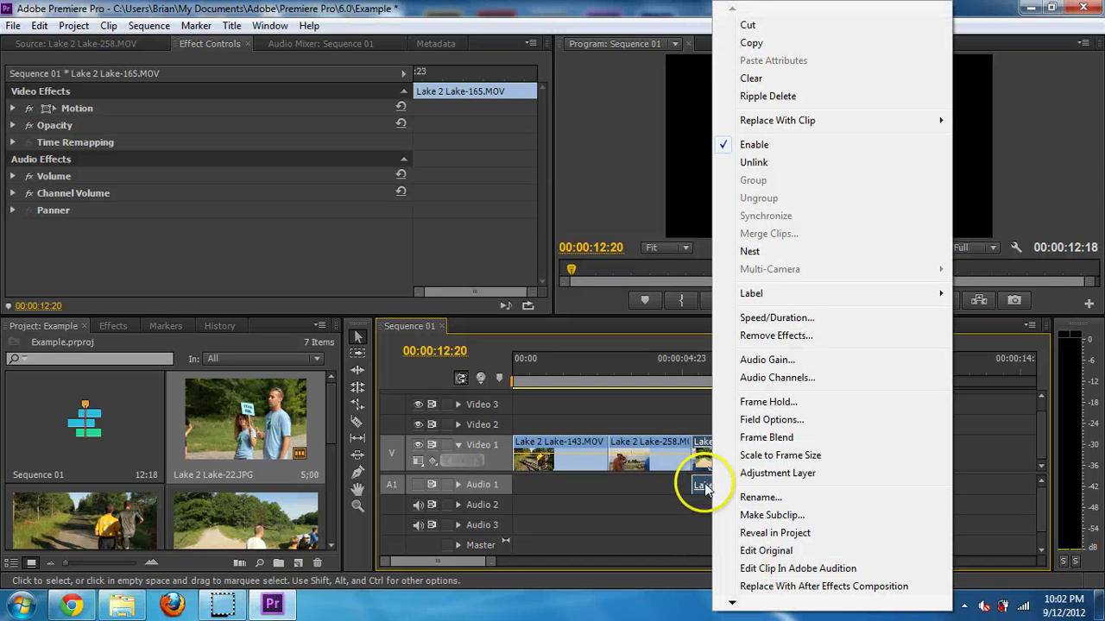
pyautogui.click(779, 360)
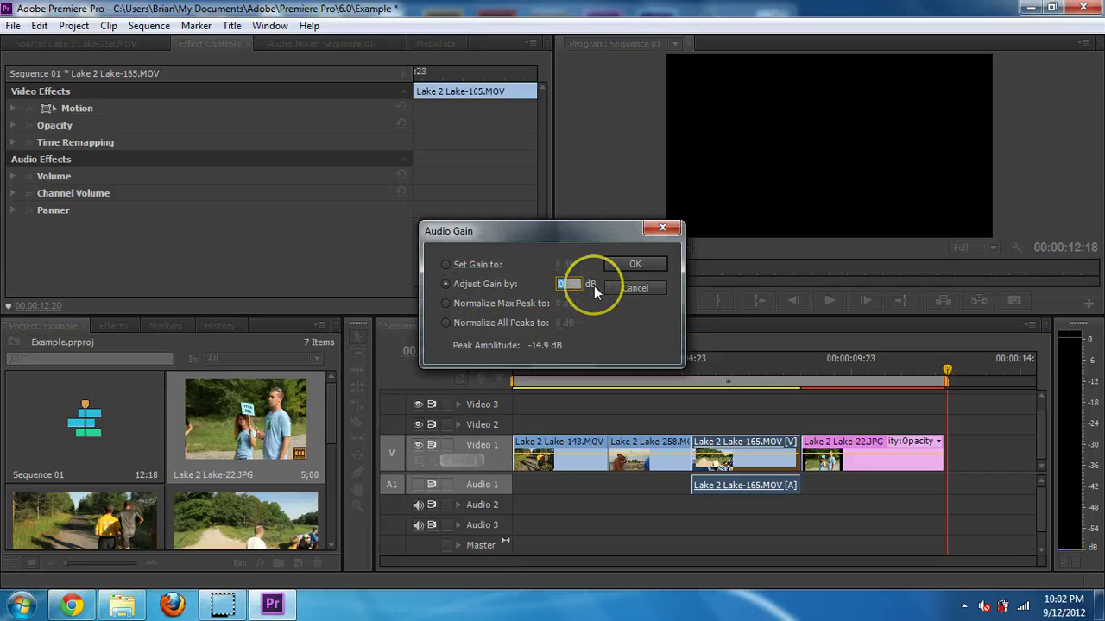
pyautogui.write('10')
pyautogui.click(640, 264)
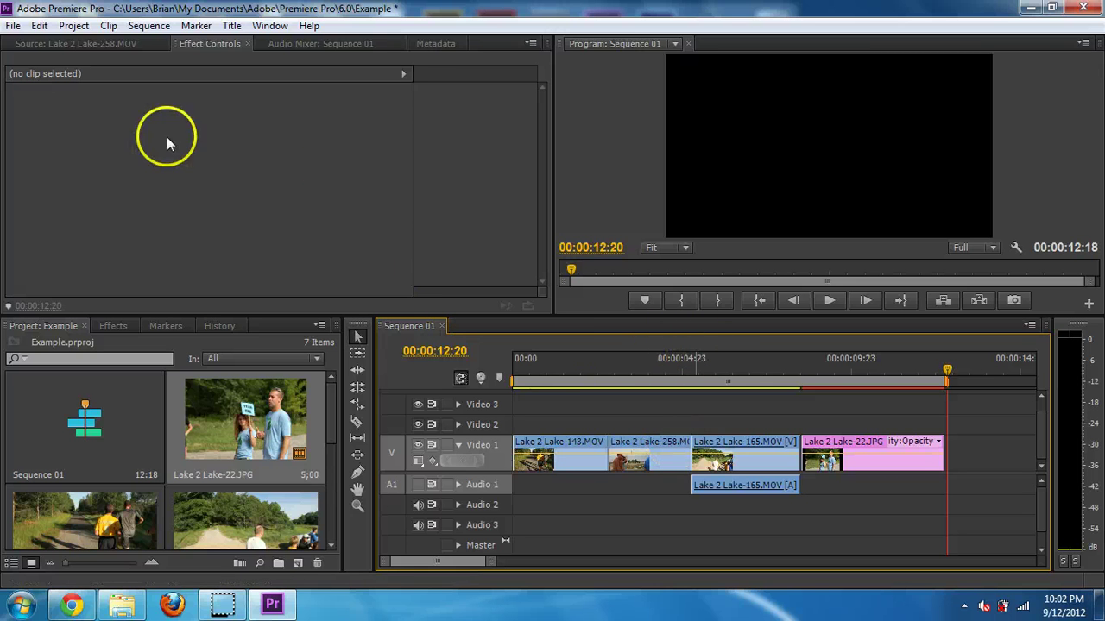
# - Create a new title named Title 01 from the File menu
pyautogui.click(13, 26)
pyautogui.moveTo(38, 44)
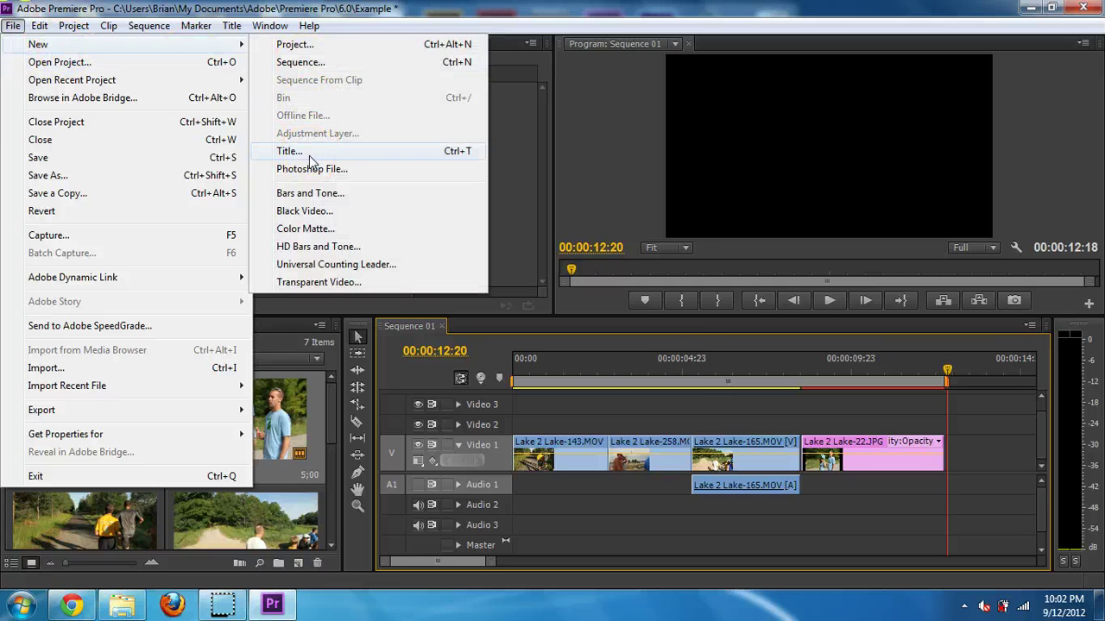
pyautogui.click(309, 155)
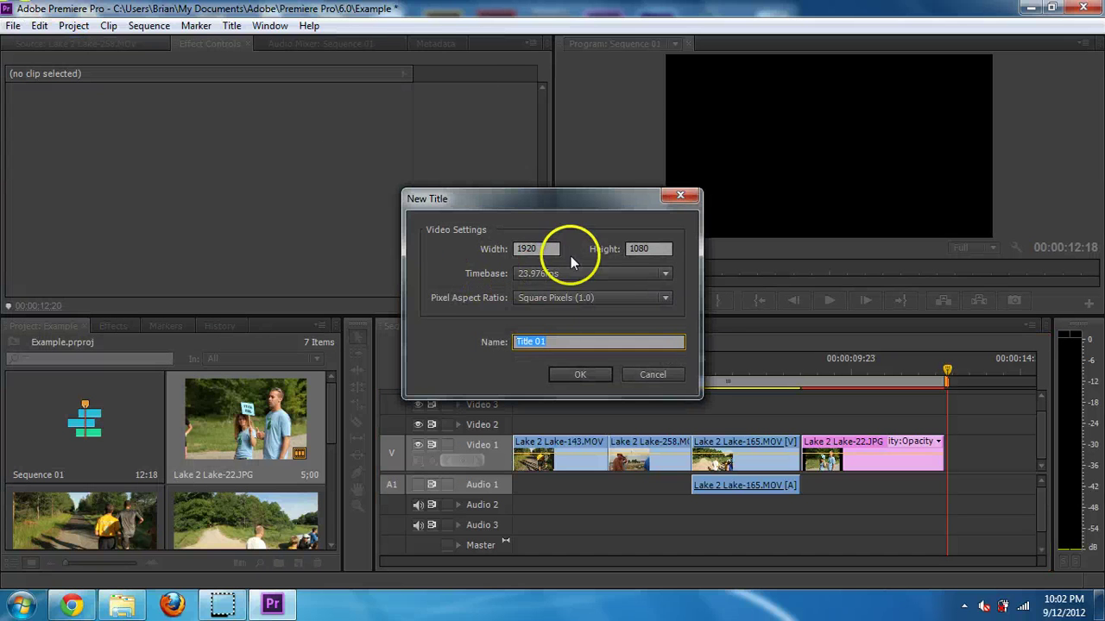
pyautogui.click(580, 375)
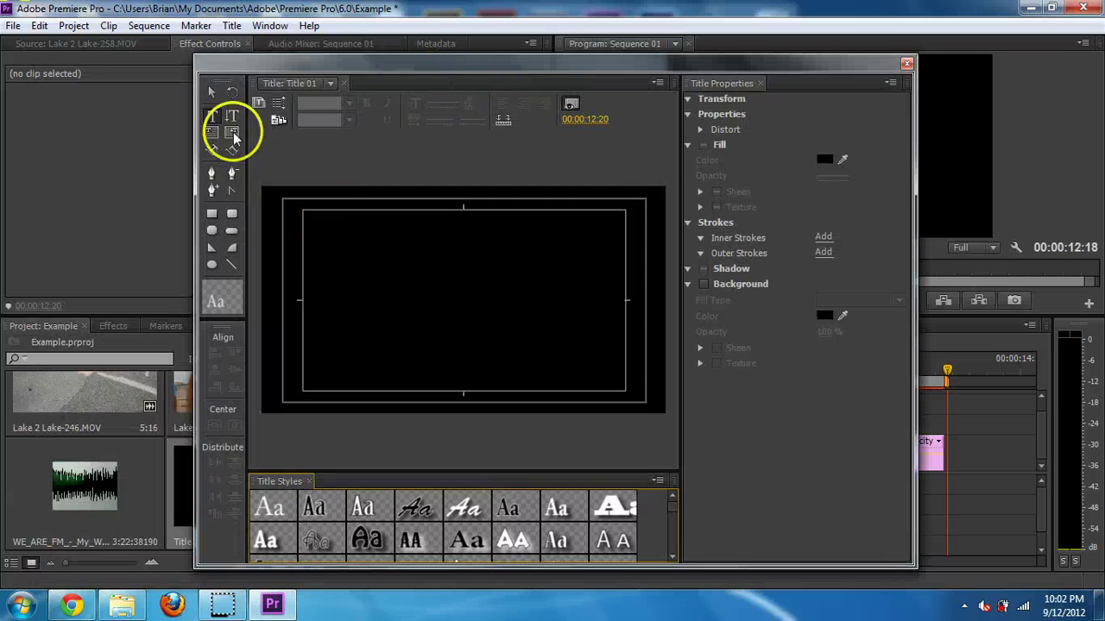
# - Place the RUN text on the title canvas in a bold white style and reposition it
pyautogui.click(606, 506)
pyautogui.click(469, 290)
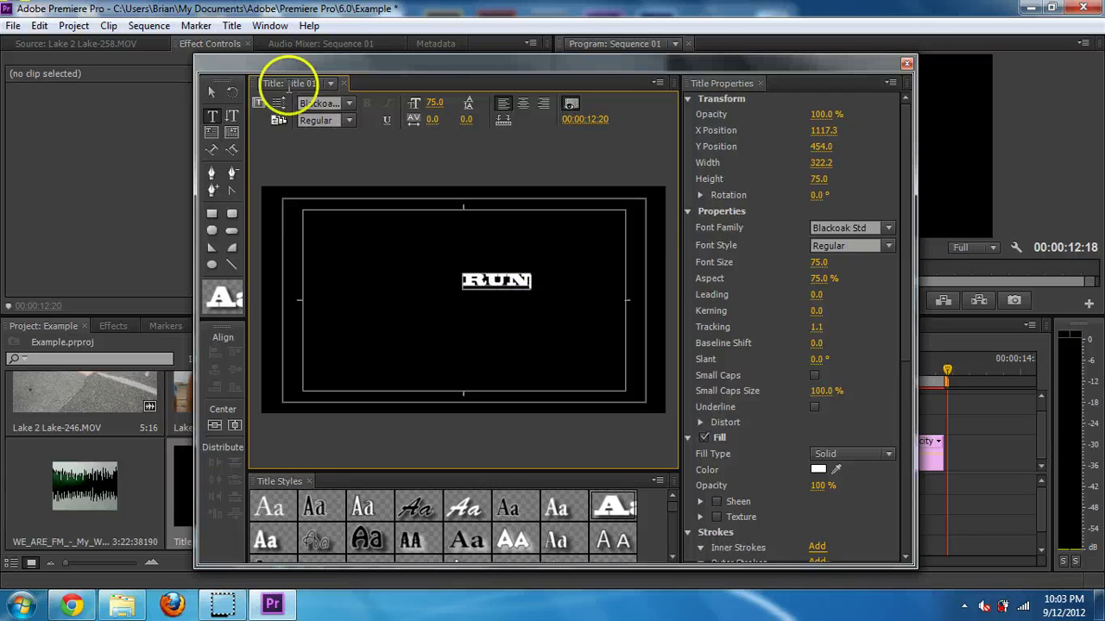
pyautogui.click(211, 91)
pyautogui.moveTo(481, 282); pyautogui.dragTo(559, 324)
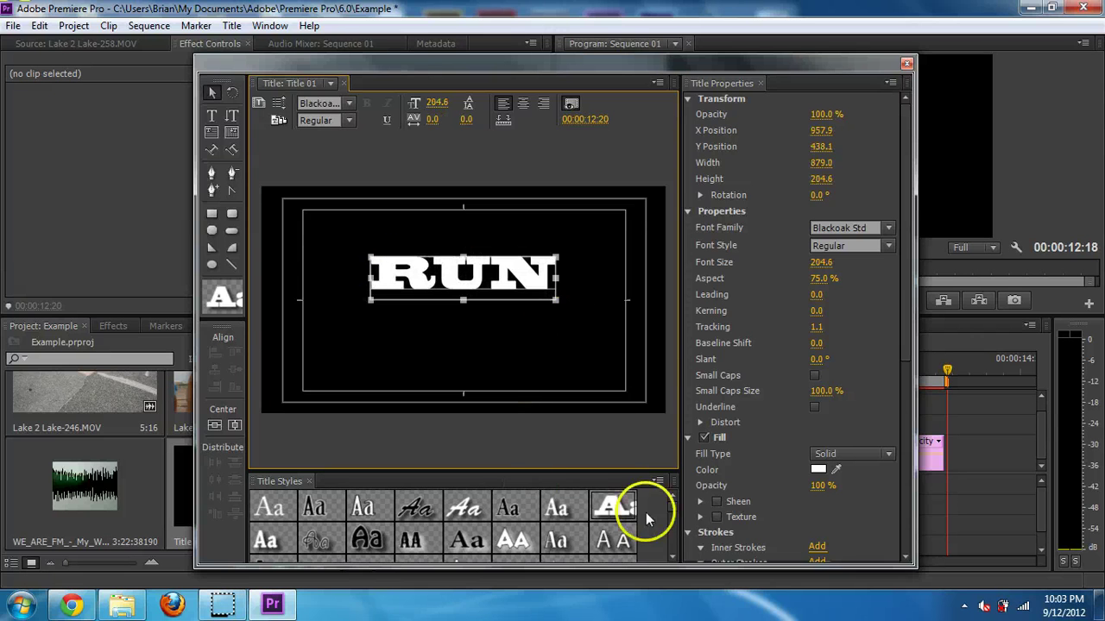
# - Apply the BlackOak Wide White gradient style to the RUN text
pyautogui.scroll(-1, 671, 516)
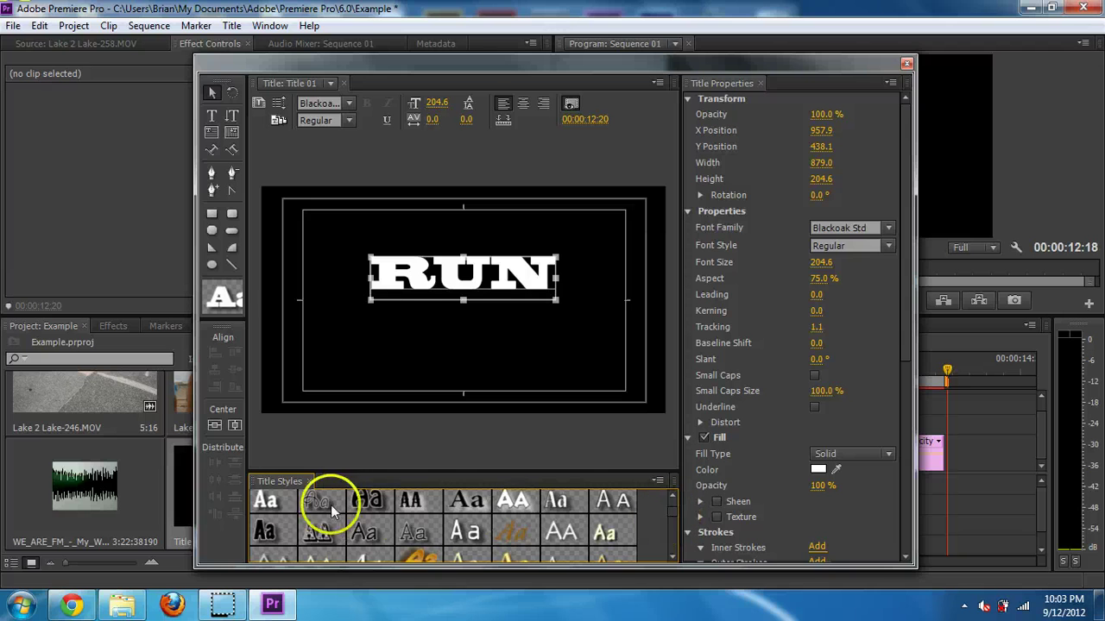
pyautogui.click(259, 506)
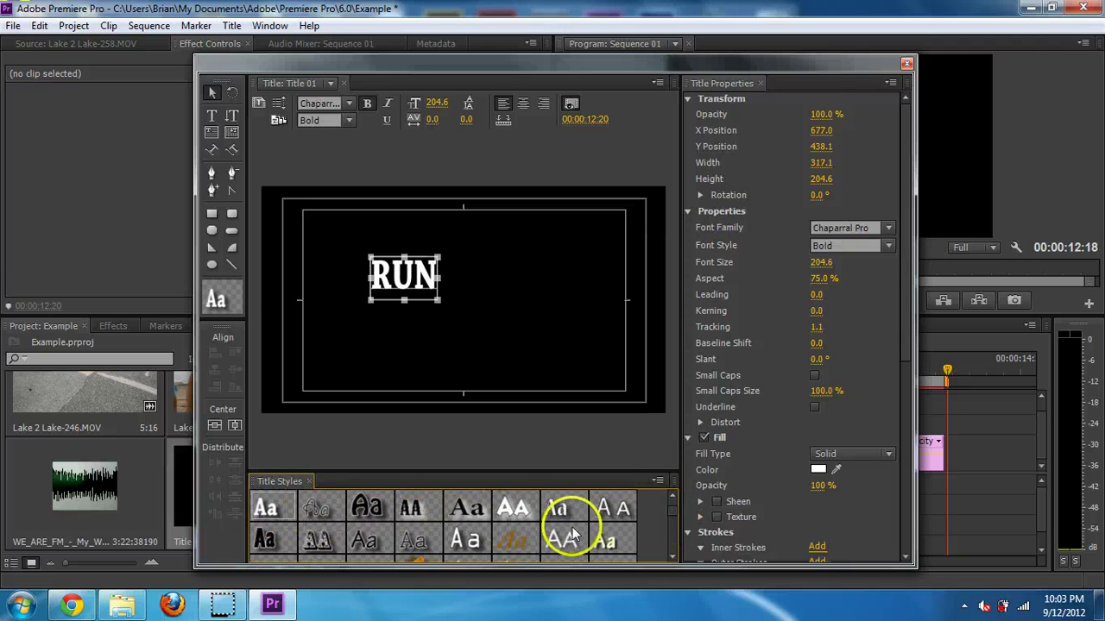
pyautogui.scroll(-3, 676, 517)
pyautogui.scroll(-4, 676, 519)
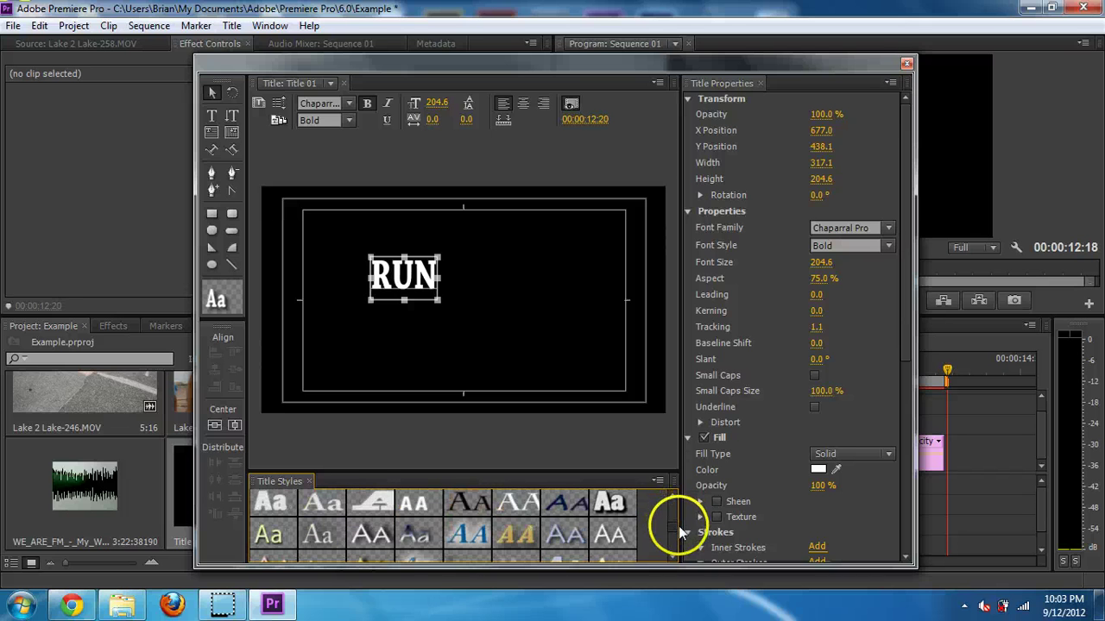
pyautogui.scroll(1, 362, 509)
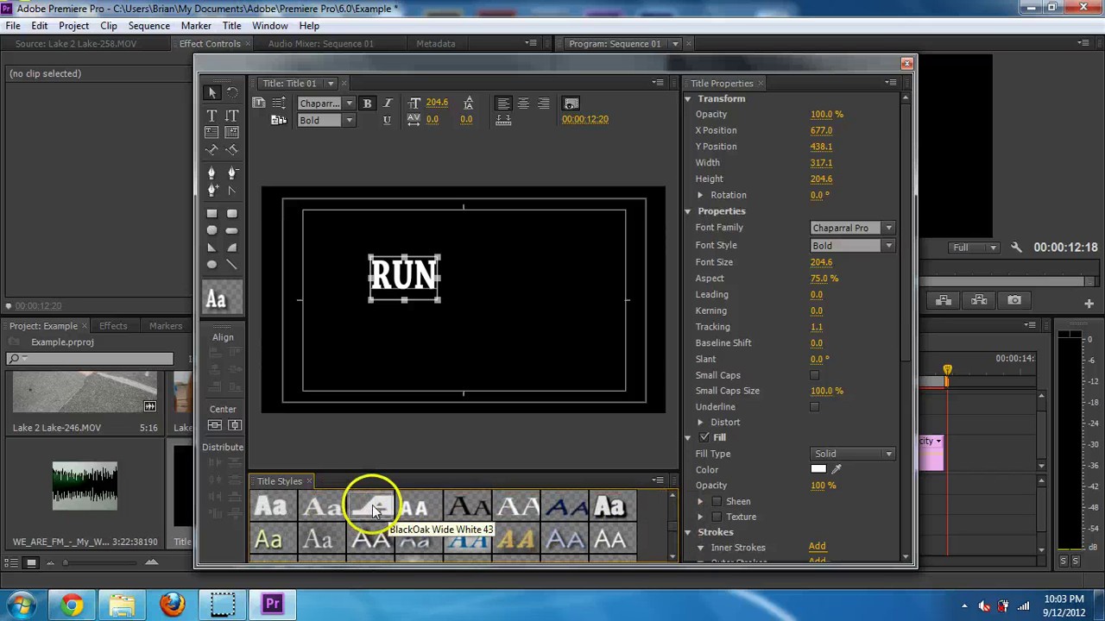
pyautogui.click(617, 513)
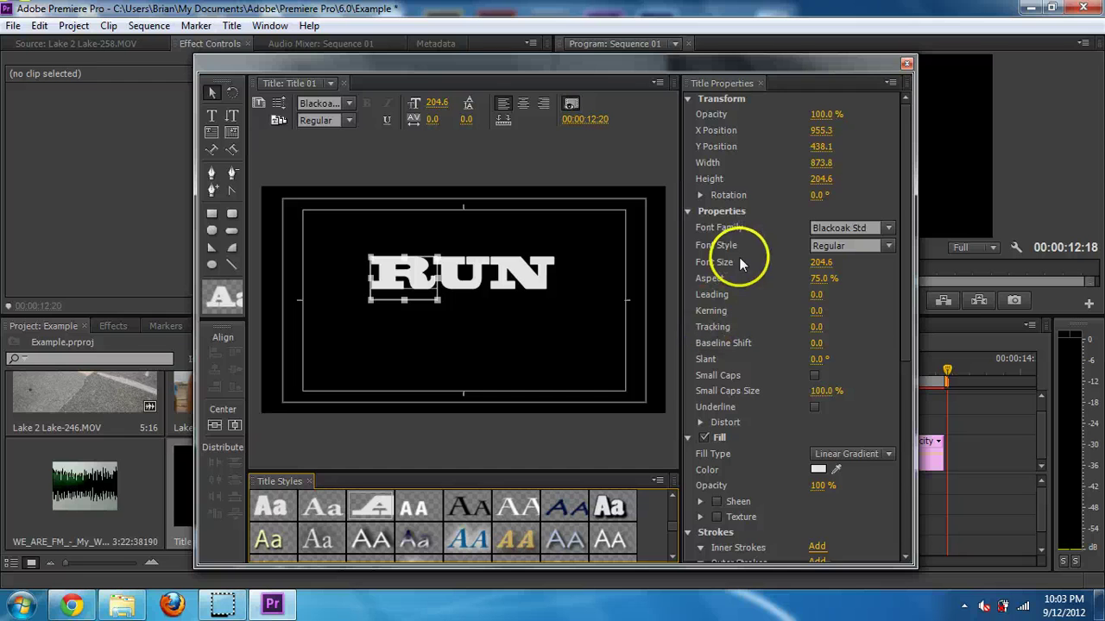
# - Keep Blackoak Std as the font and move RUN down toward the frame centre
pyautogui.click(888, 247)
pyautogui.click(891, 228)
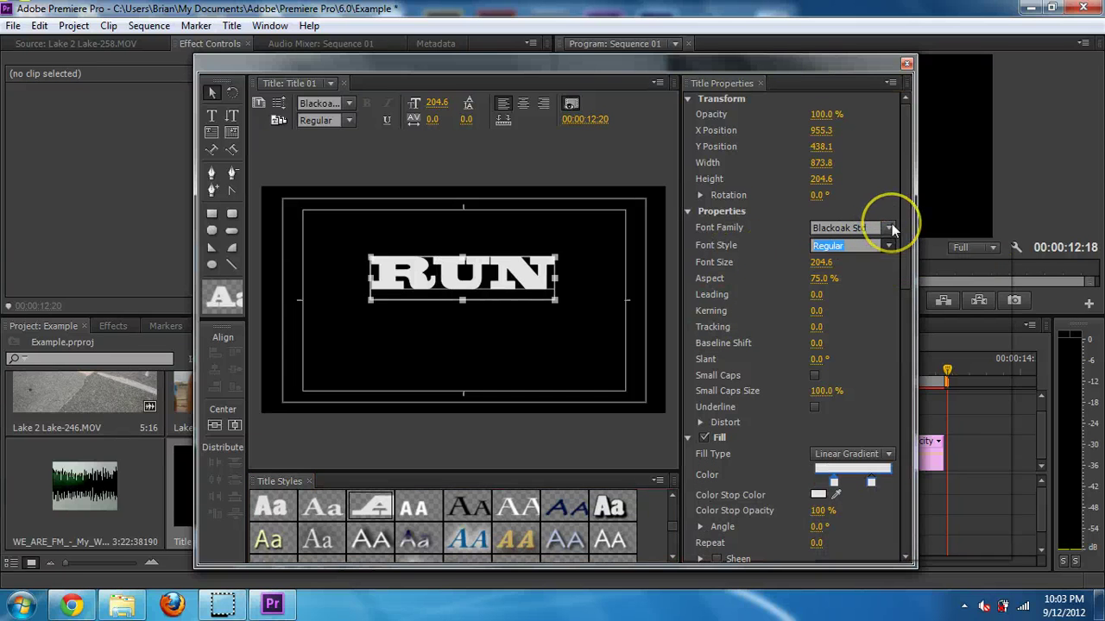
pyautogui.click(889, 229)
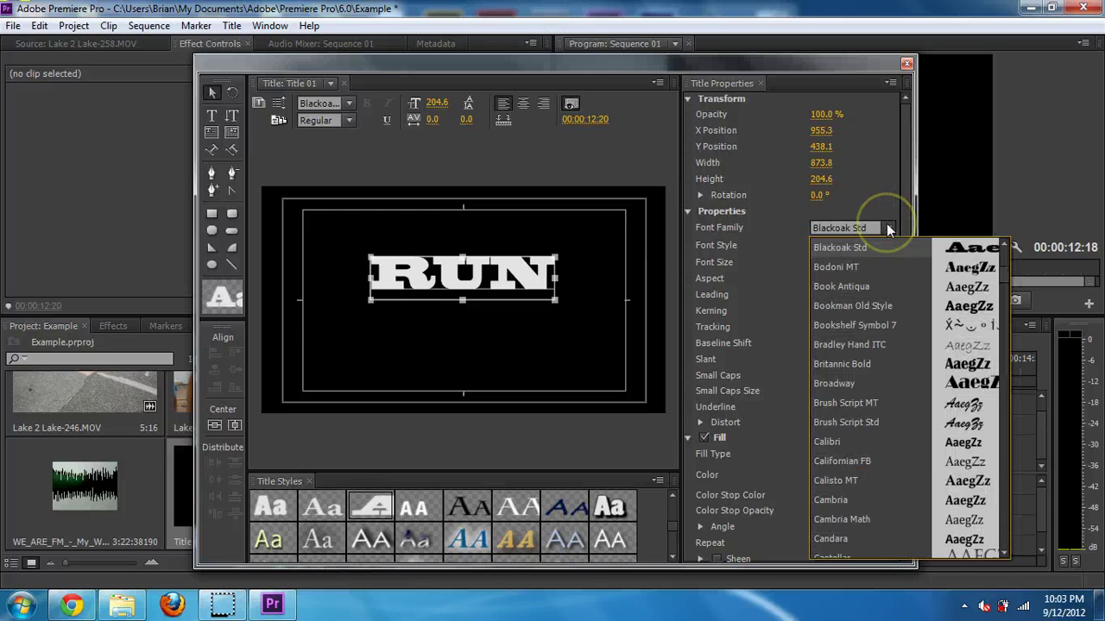
pyautogui.click(889, 229)
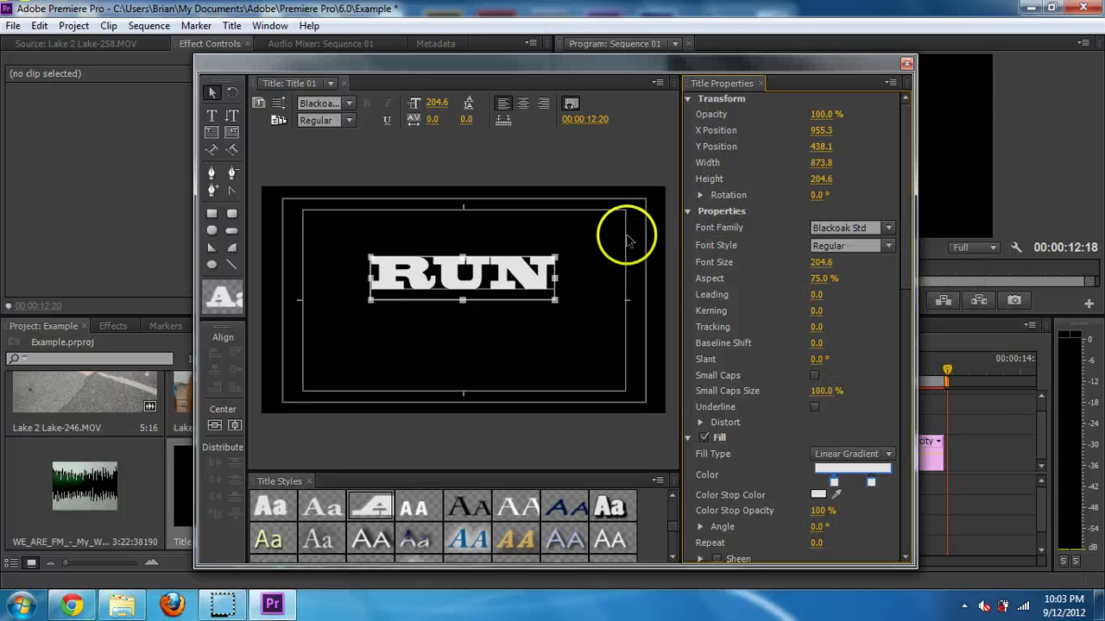
pyautogui.moveTo(496, 285); pyautogui.dragTo(513, 312)
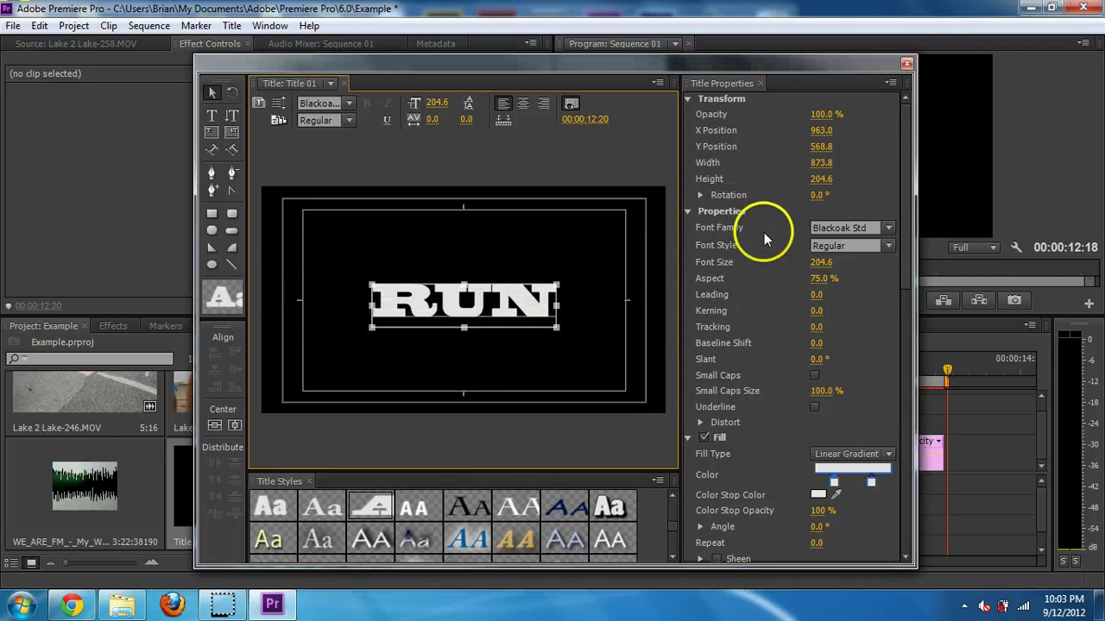
# - Put Title 01 on Video 1 after Lake 2 Lake-22.JPG, then scrub back to 09:14 to check it
pyautogui.click(906, 65)
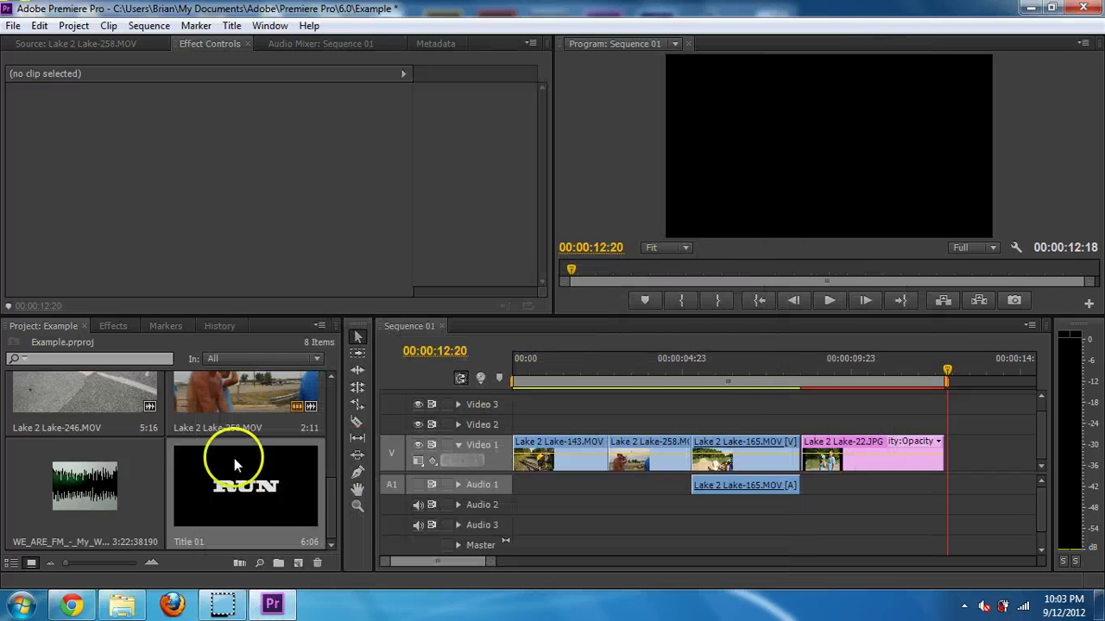
pyautogui.moveTo(244, 492); pyautogui.dragTo(830, 423)
pyautogui.moveTo(856, 382); pyautogui.dragTo(890, 388)
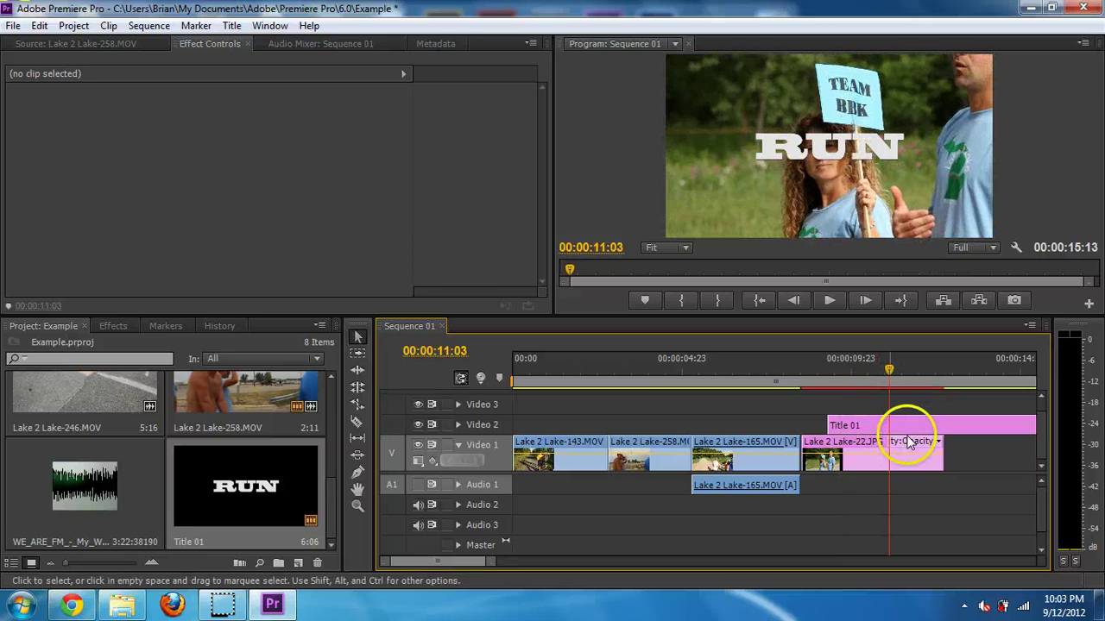
pyautogui.moveTo(469, 563); pyautogui.dragTo(478, 562)
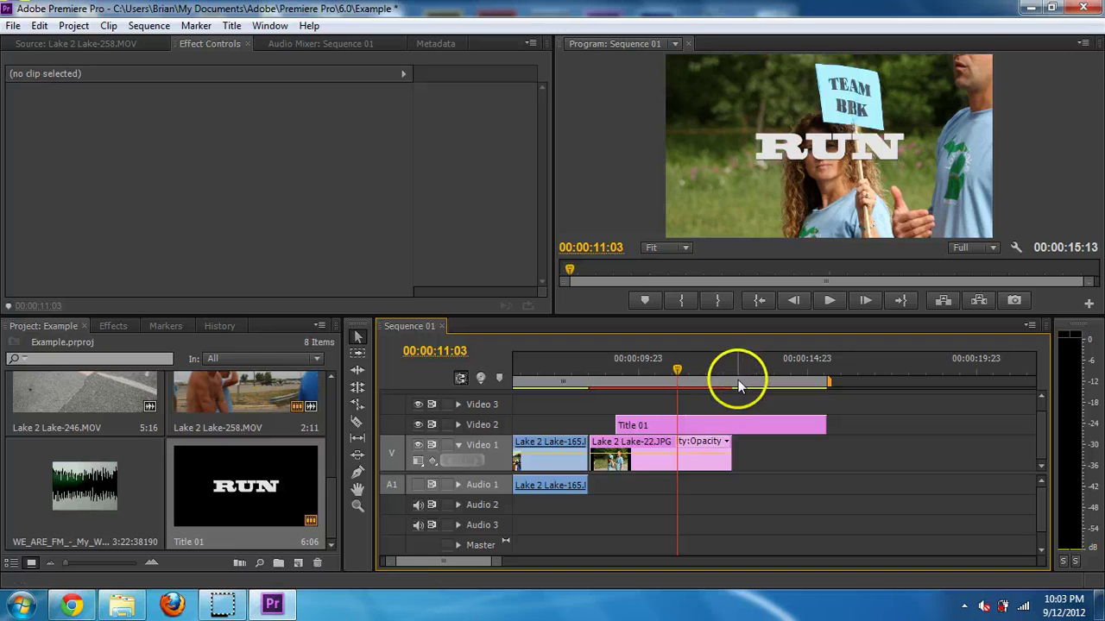
pyautogui.moveTo(740, 375); pyautogui.dragTo(625, 384)
pyautogui.click(763, 441)
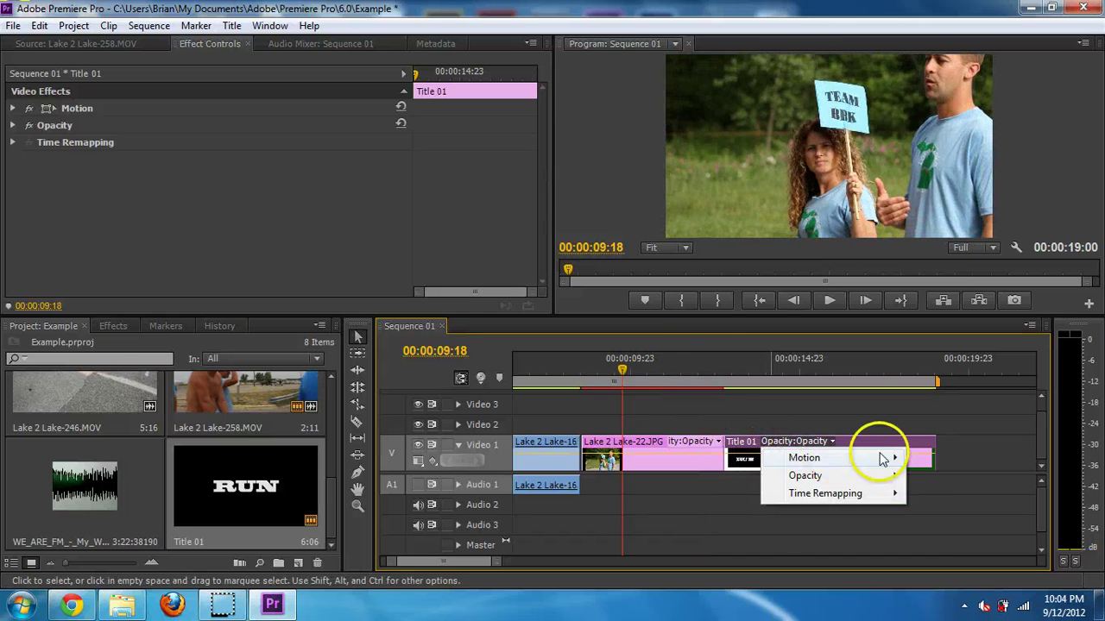
pyautogui.click(922, 466)
pyautogui.moveTo(708, 363); pyautogui.dragTo(618, 381)
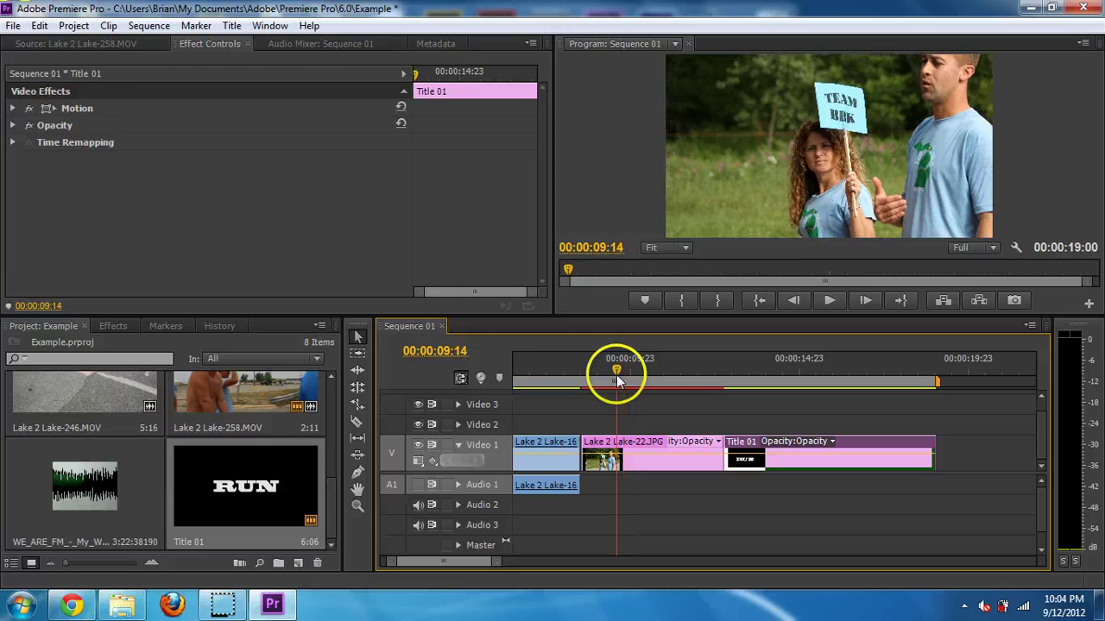
# - In the Effects panel, collapse Video Effects and expand Video Transitions > Dissolve
pyautogui.click(125, 325)
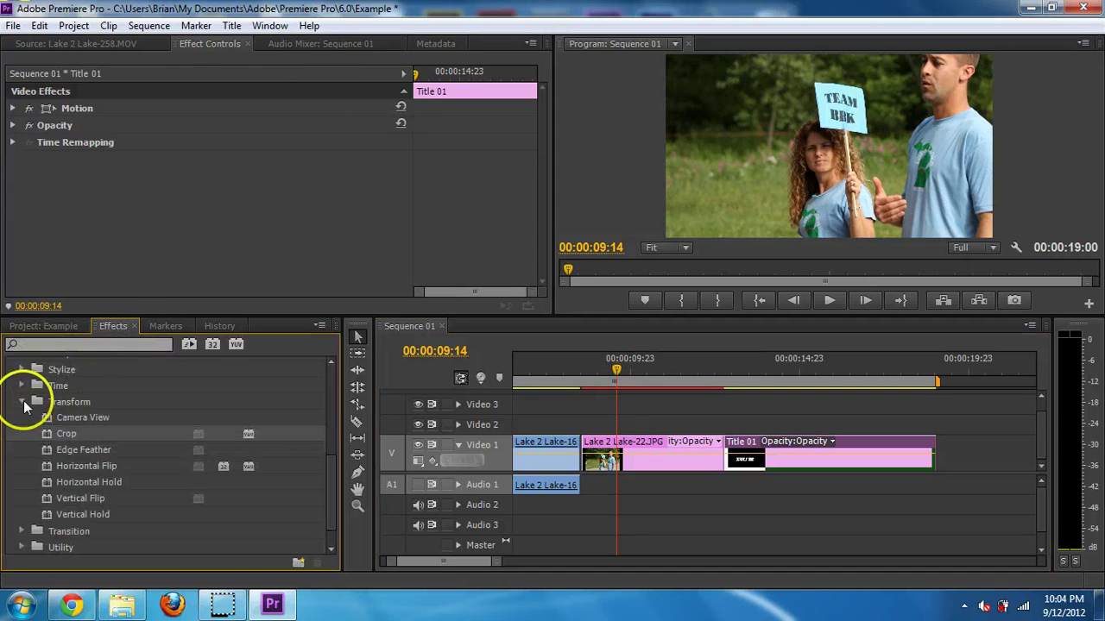
pyautogui.click(22, 402)
pyautogui.scroll(3, 21, 461)
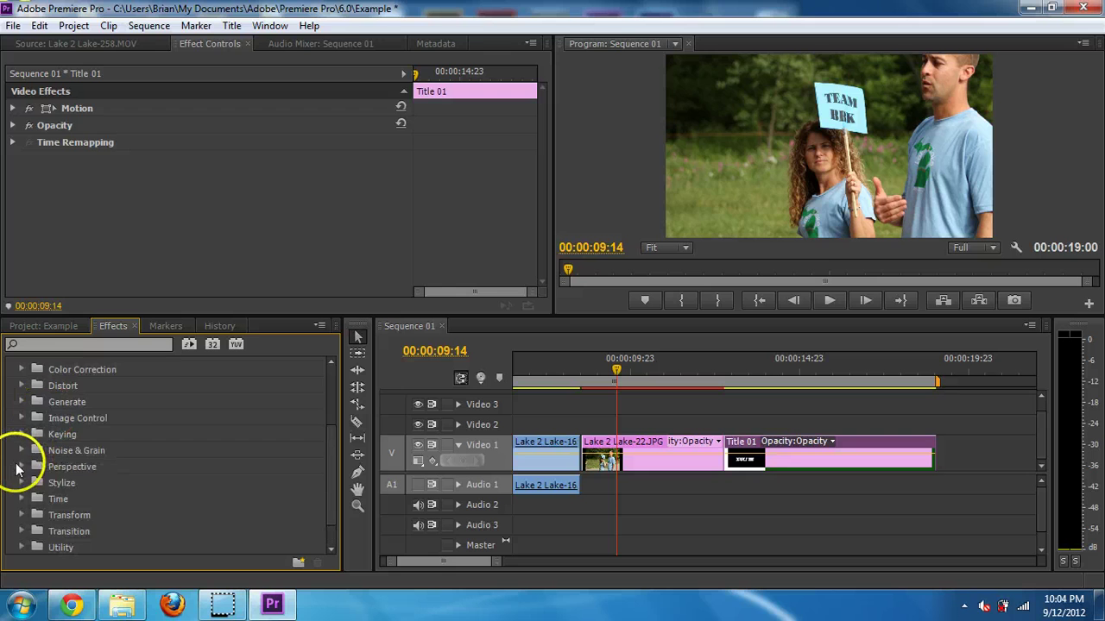
pyautogui.moveTo(332, 464); pyautogui.dragTo(335, 364)
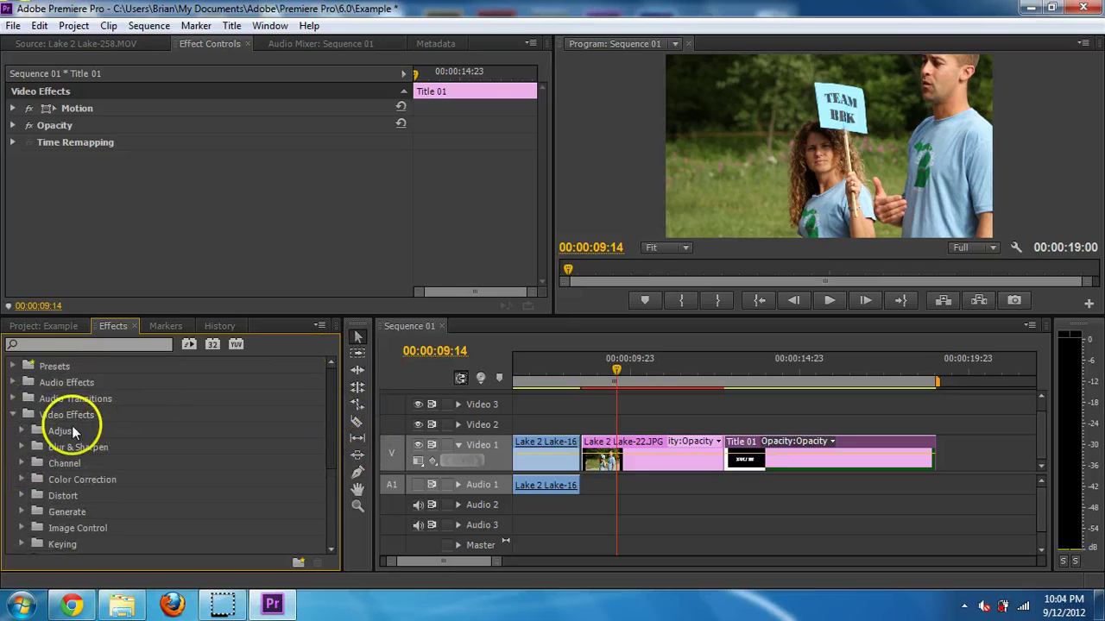
pyautogui.click(15, 415)
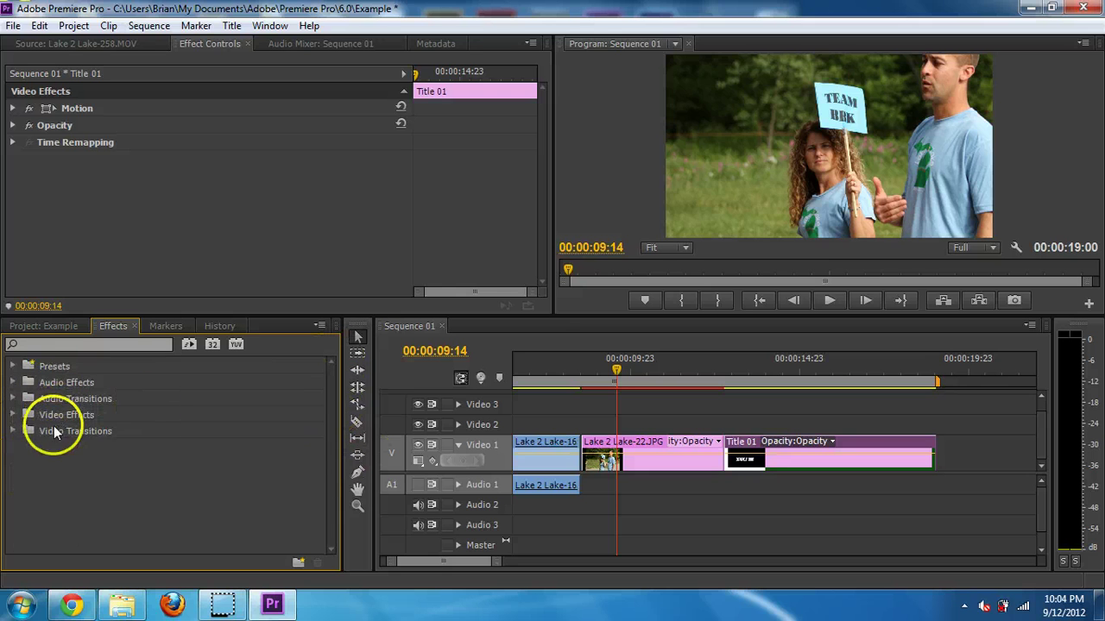
pyautogui.click(14, 431)
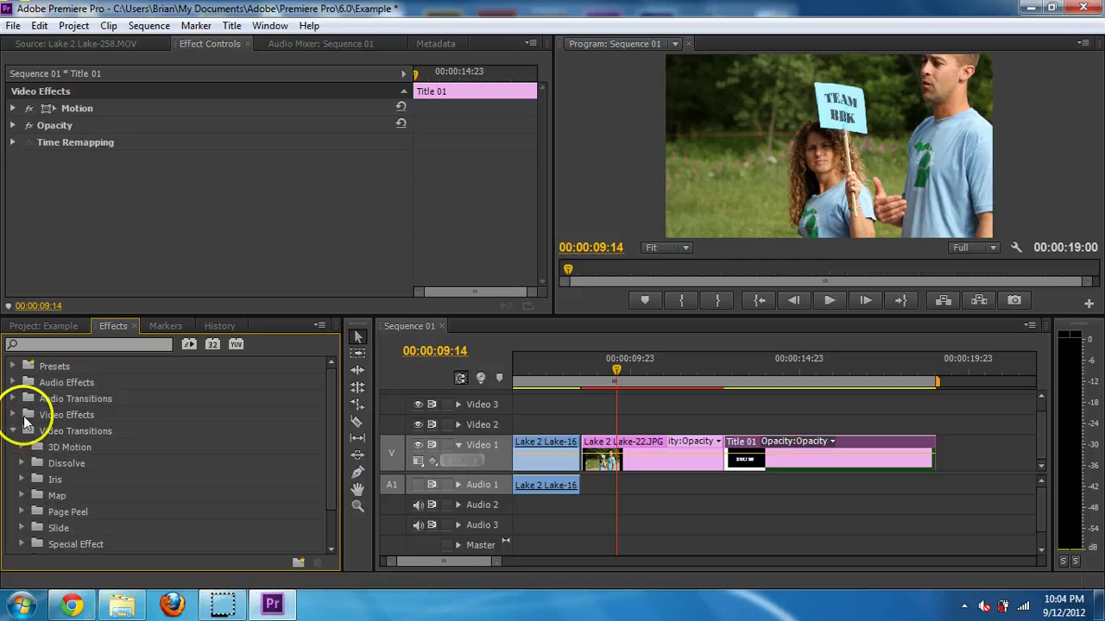
pyautogui.click(21, 463)
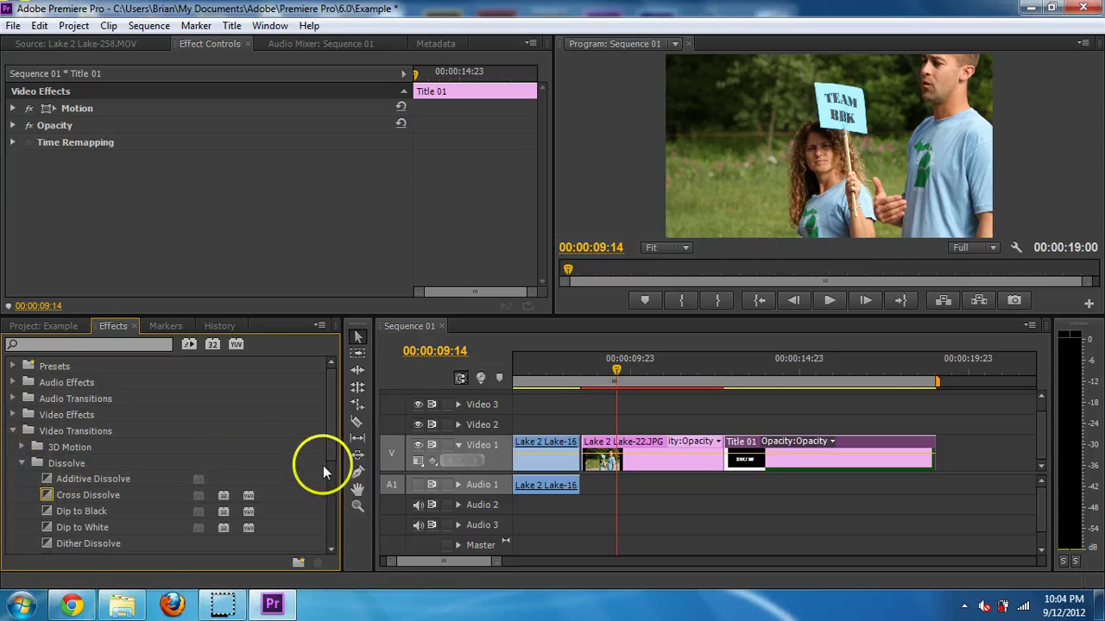
pyautogui.scroll(-3, 332, 457)
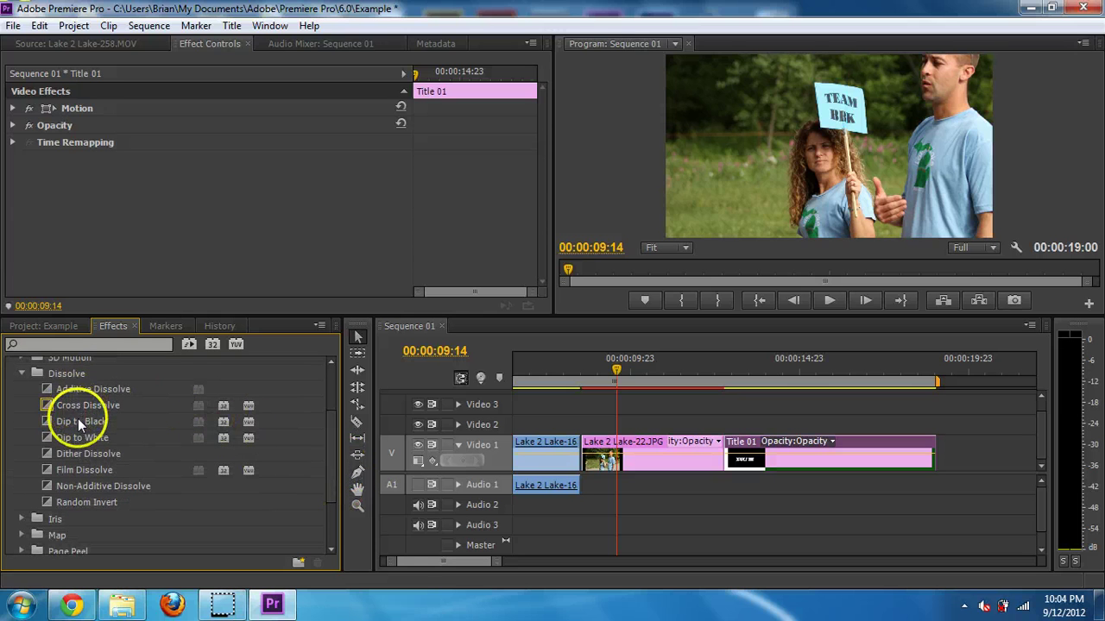
# - Add Dip to Black before the RUN title, preview from 12:02, and add another before Lake-22.JPG
pyautogui.moveTo(76, 423); pyautogui.dragTo(723, 459)
pyautogui.click(701, 371)
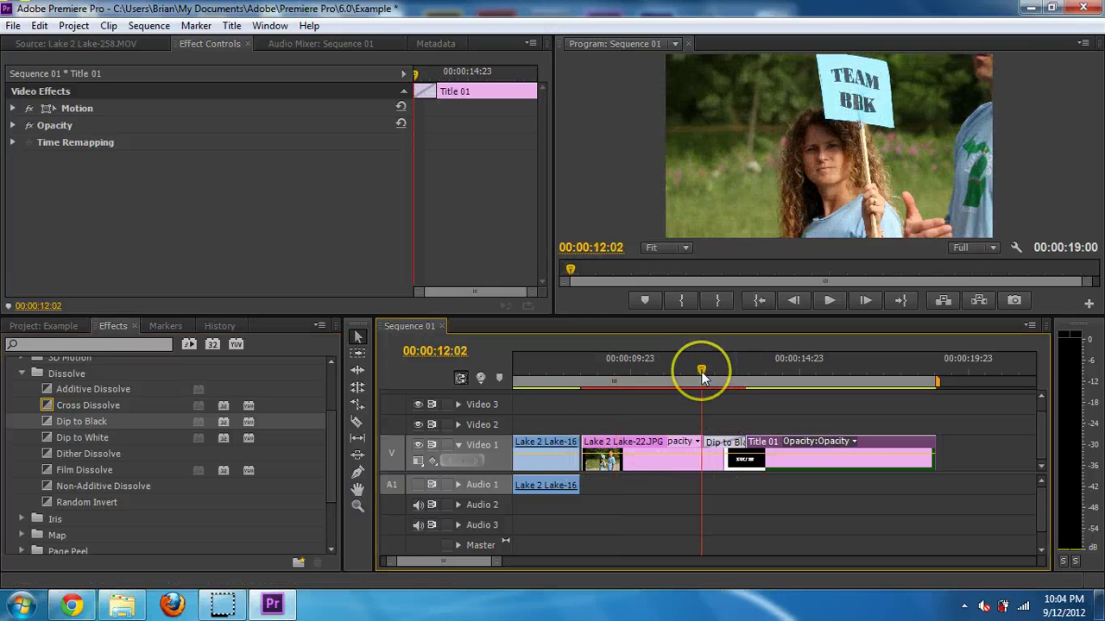
pyautogui.press('space')
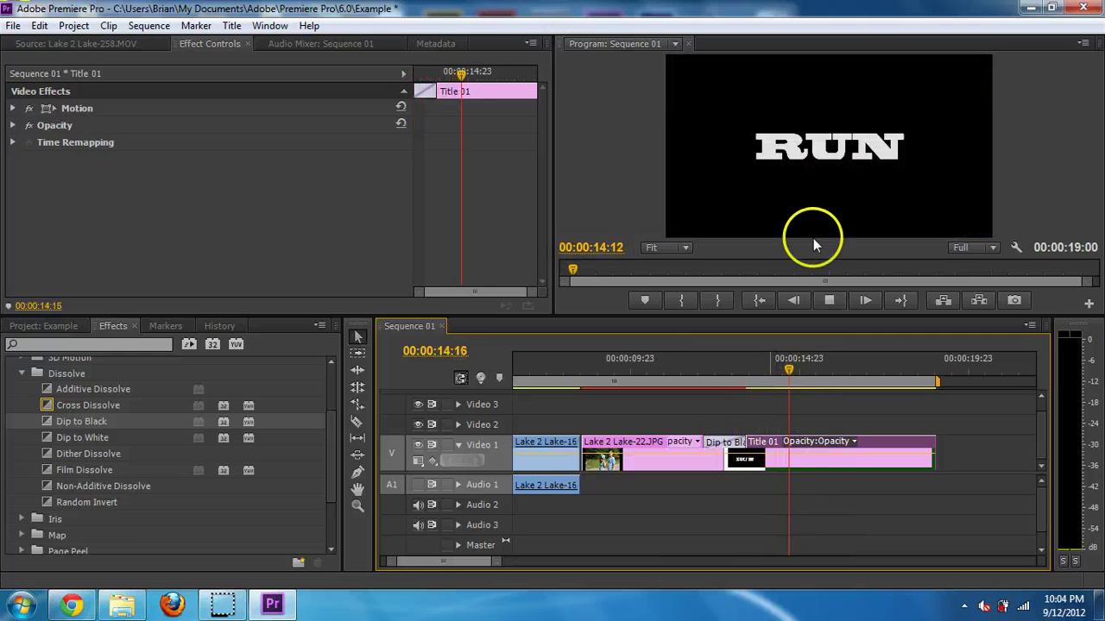
pyautogui.press('space')
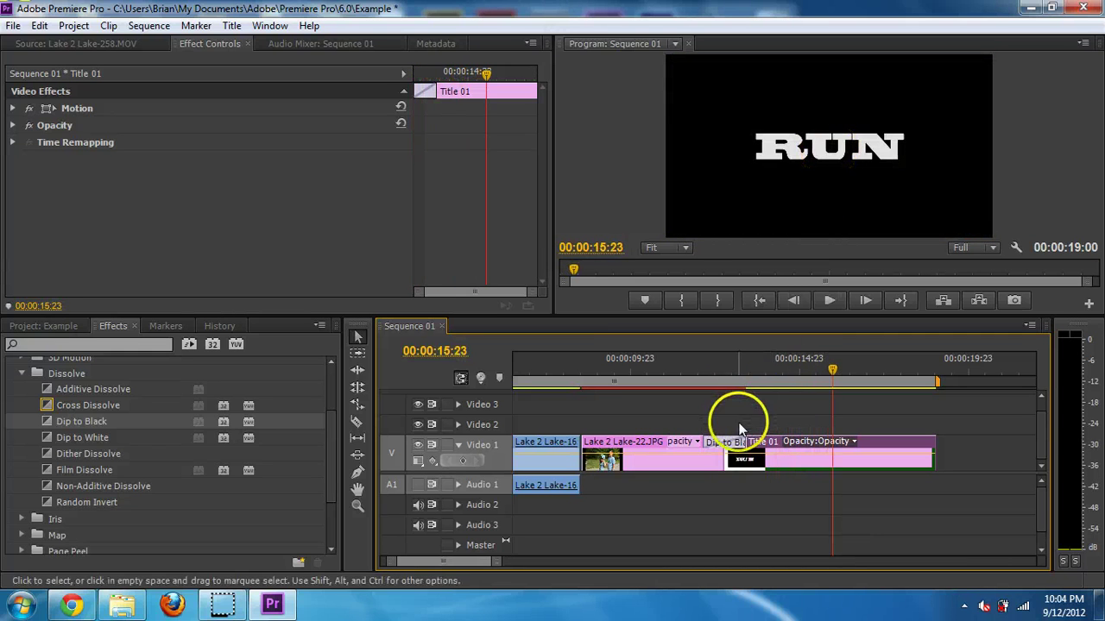
pyautogui.moveTo(82, 423); pyautogui.dragTo(585, 457)
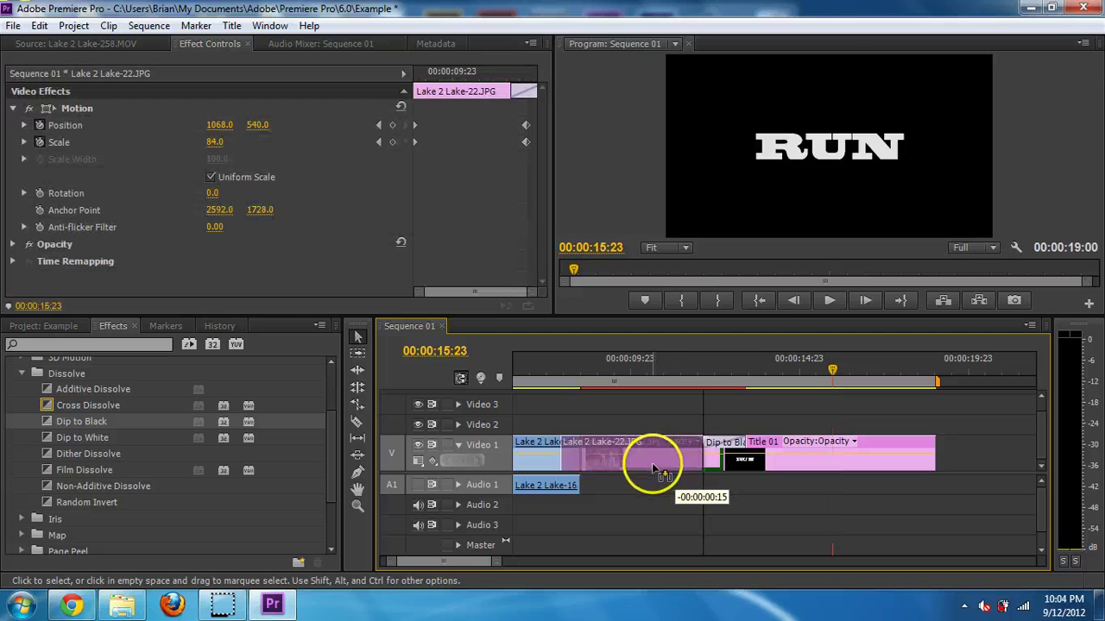
# - Nudge the Lake-22.JPG and Title 01 clips, add a Cross Dissolve after Lake-16, and preview from 07:19
pyautogui.moveTo(651, 465); pyautogui.dragTo(668, 466)
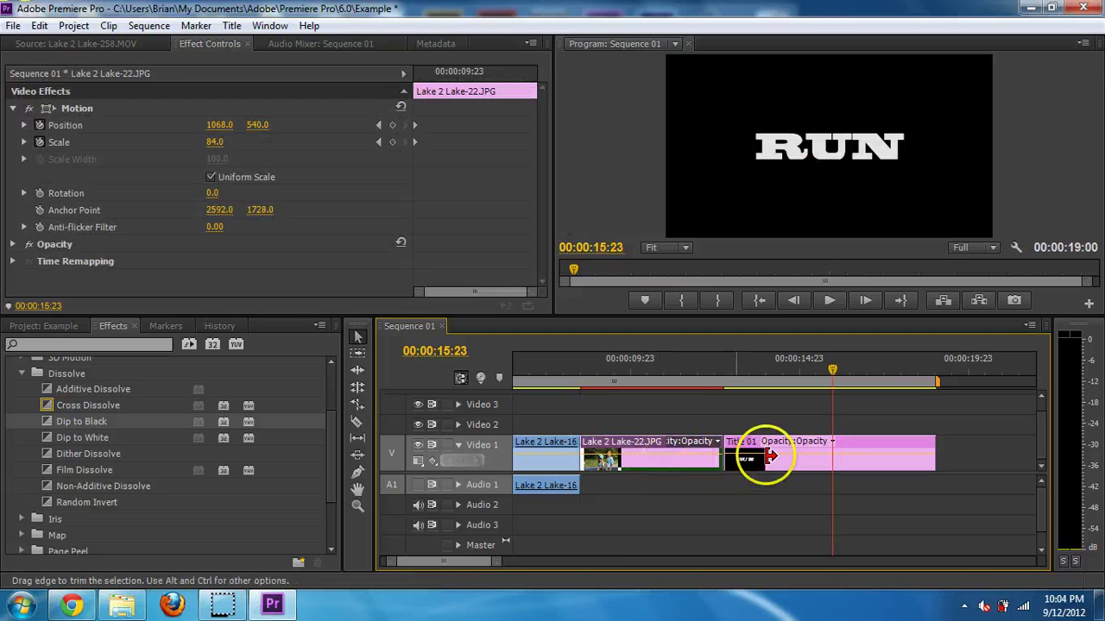
pyautogui.moveTo(779, 463); pyautogui.dragTo(772, 463)
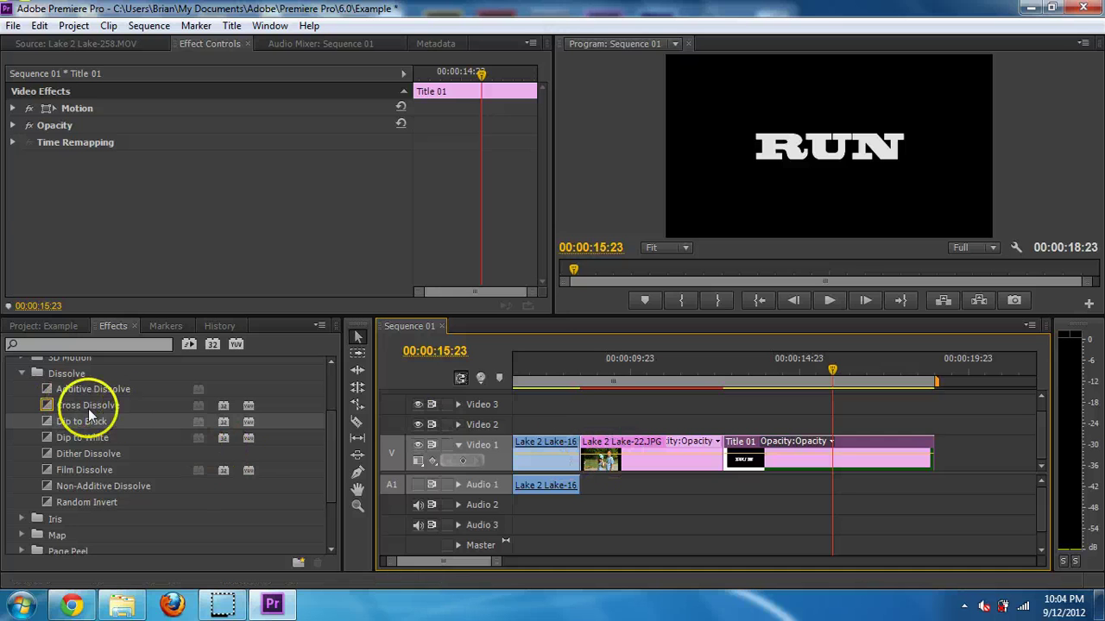
pyautogui.moveTo(88, 407); pyautogui.dragTo(578, 450)
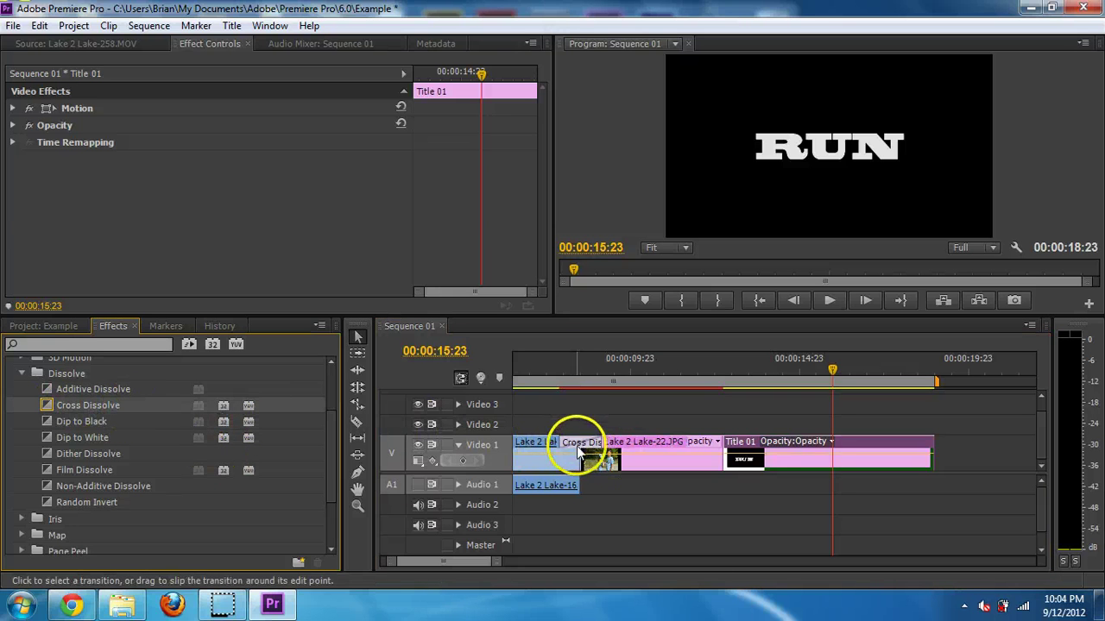
pyautogui.click(560, 379)
pyautogui.click(556, 380)
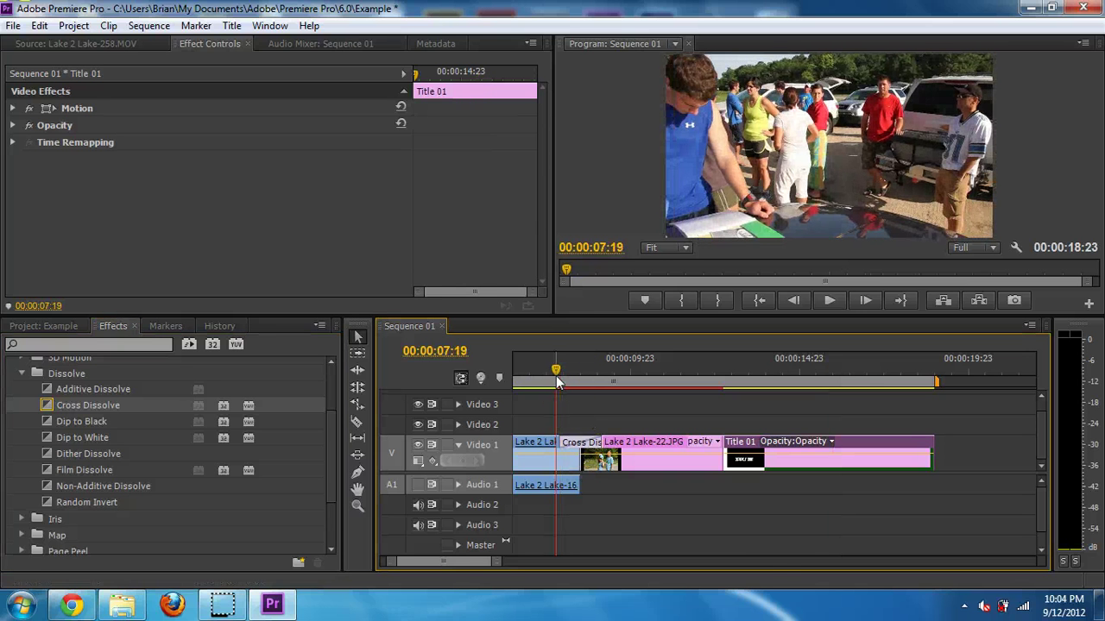
pyautogui.press('space')
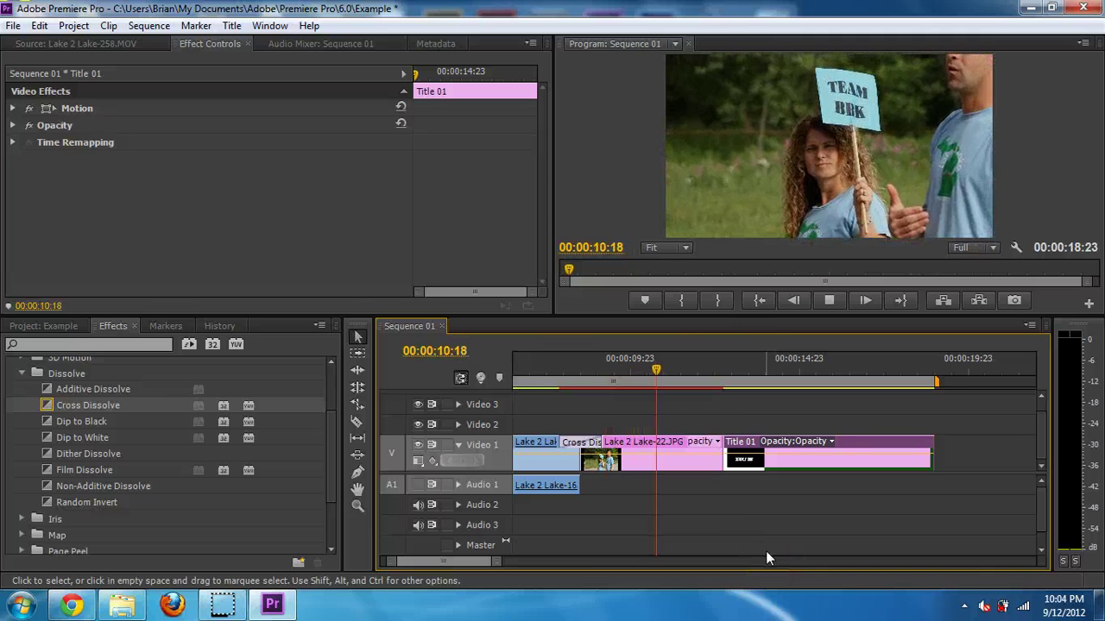
pyautogui.press('space')
# - Move the playhead to 12:13 and collapse the Dissolve and Video Transitions folders
pyautogui.moveTo(709, 349); pyautogui.dragTo(717, 371)
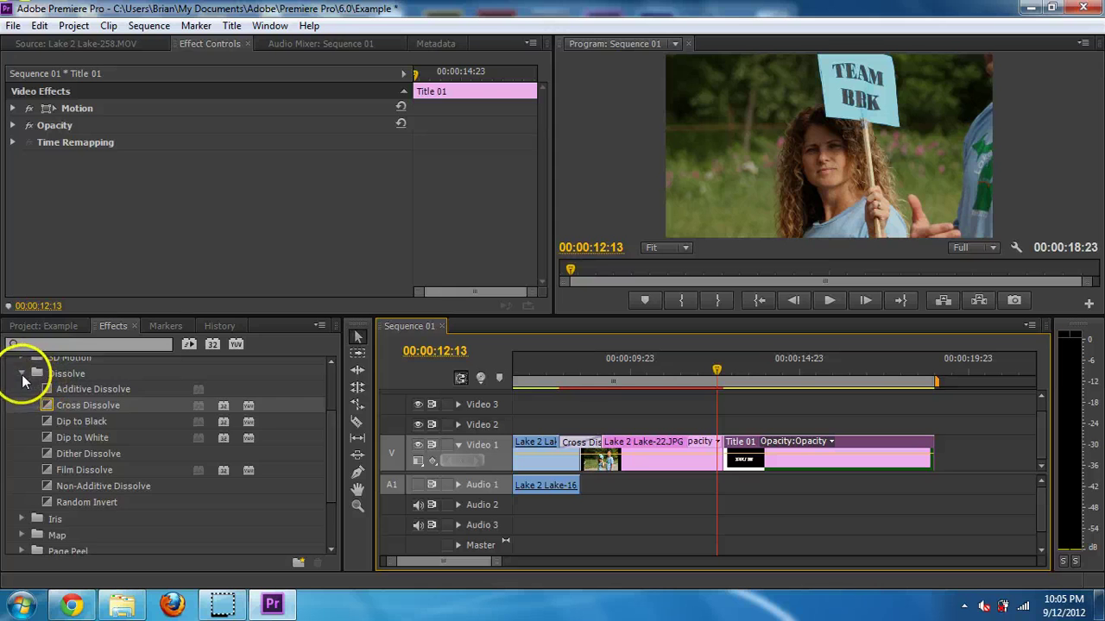
pyautogui.click(23, 376)
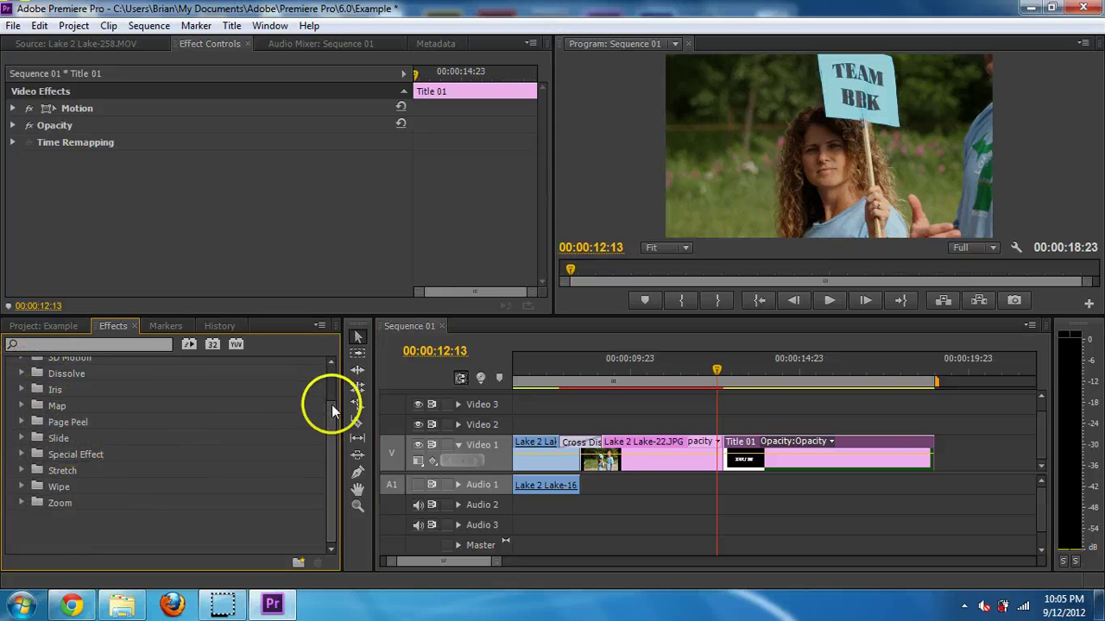
pyautogui.moveTo(333, 411); pyautogui.dragTo(336, 365)
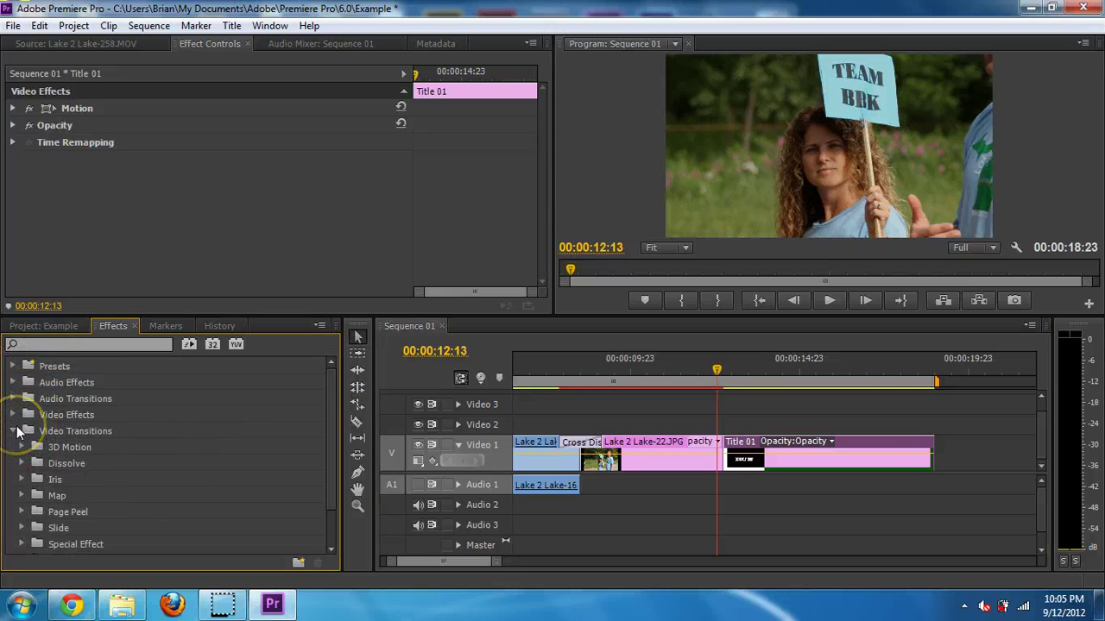
pyautogui.click(19, 432)
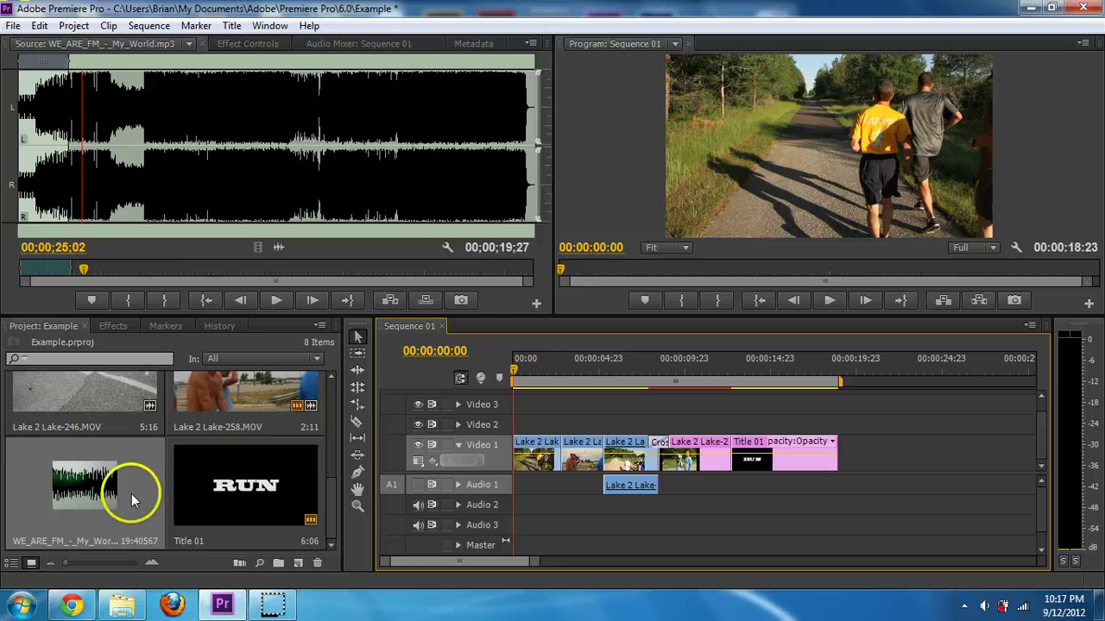
# - Set an Out point on WE_ARE_FM_-_My_World.mp3, drop its audio on Audio 2, and trim it to the video's end
pyautogui.click(132, 494)
pyautogui.moveTo(66, 272); pyautogui.dragTo(21, 271)
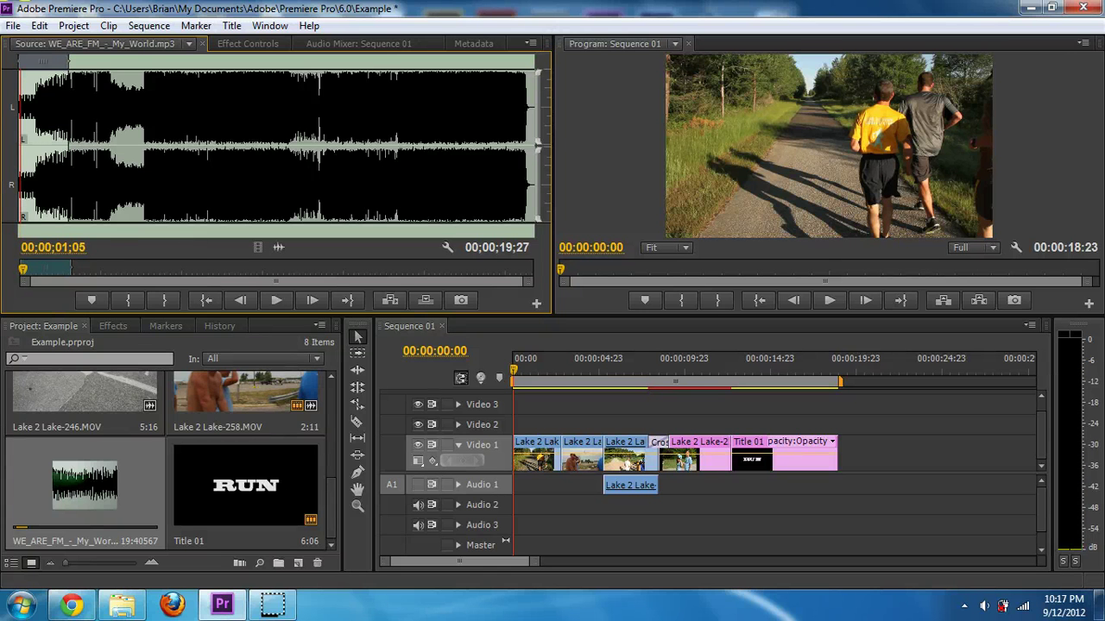
pyautogui.click(65, 270)
pyautogui.moveTo(66, 270)
pyautogui.mouseDown()
pyautogui.moveTo(76, 273)
pyautogui.moveTo(68, 270)
pyautogui.mouseUp()
pyautogui.press('o')
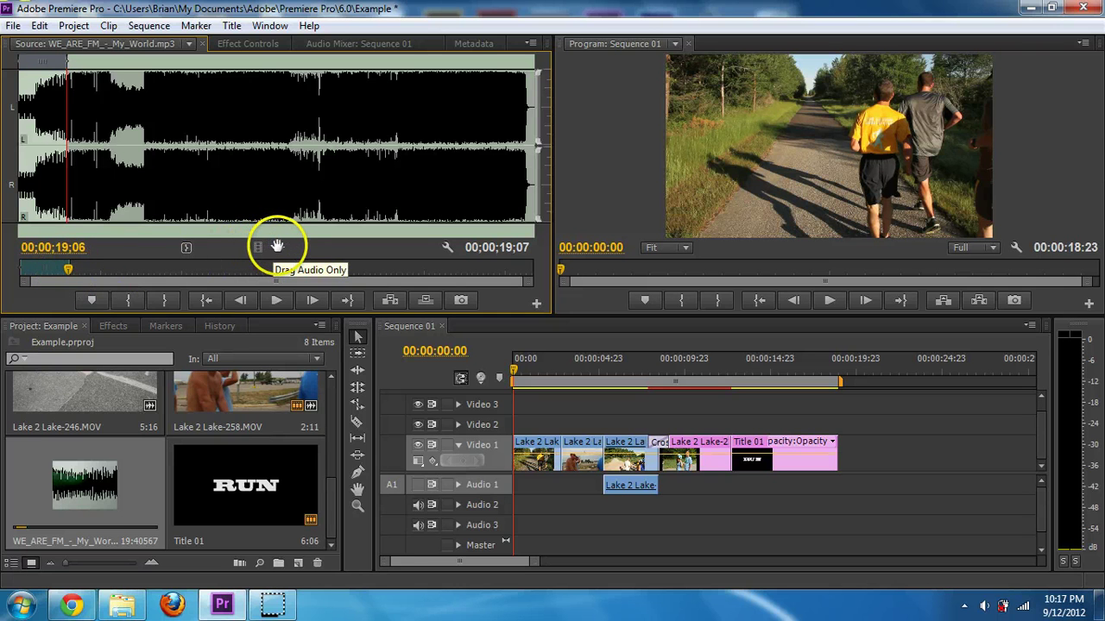
pyautogui.moveTo(277, 247); pyautogui.dragTo(520, 509)
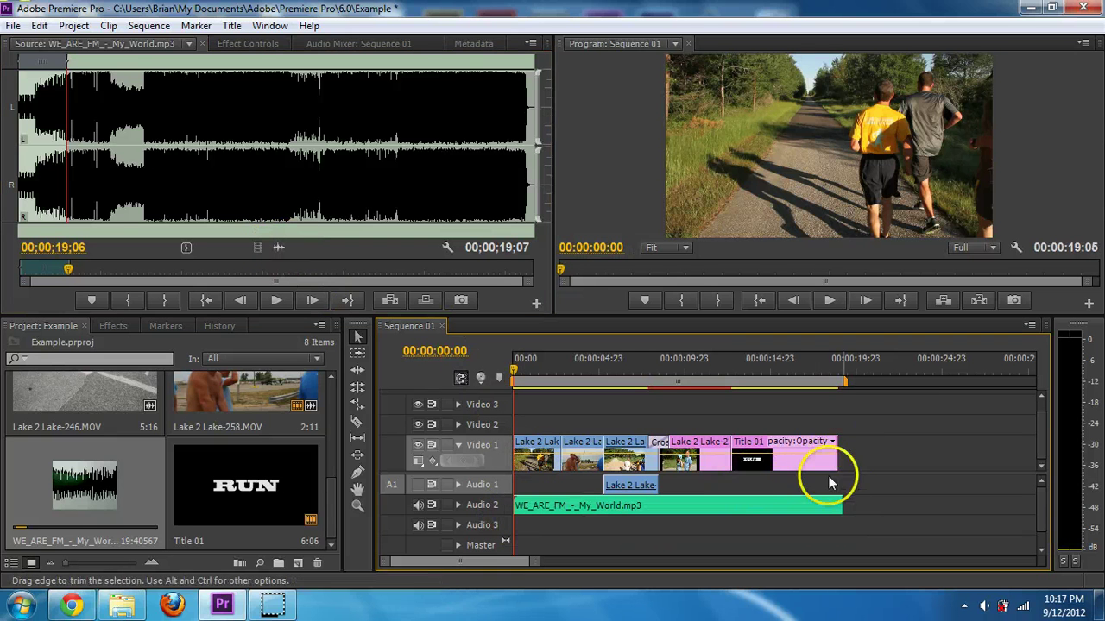
pyautogui.moveTo(848, 501); pyautogui.dragTo(841, 456)
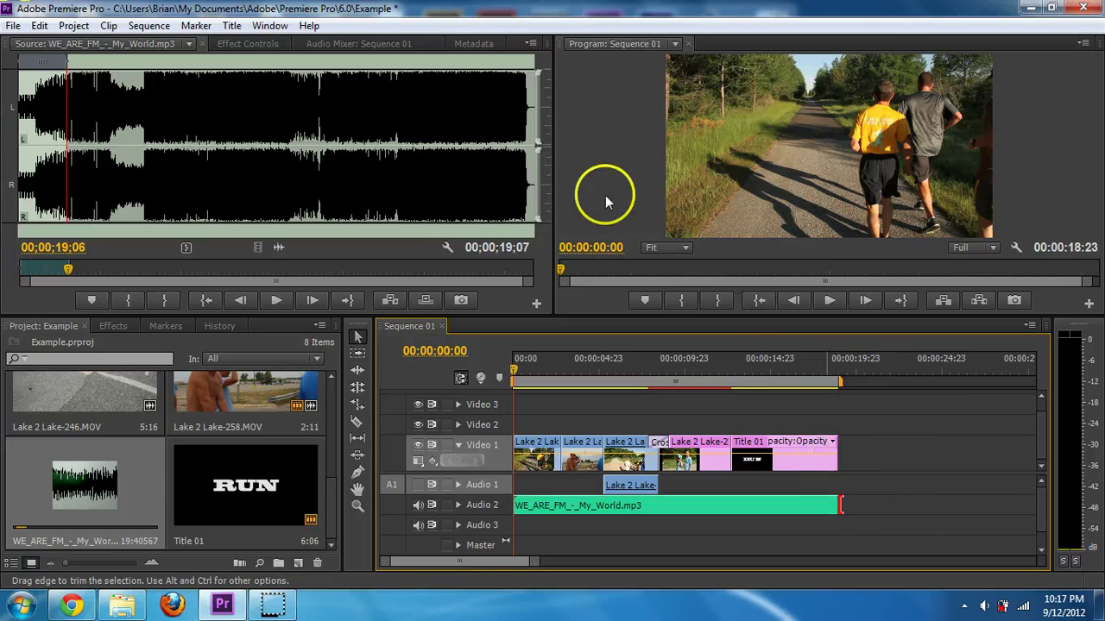
# - Add Constant Power crossfades from Audio Transitions > Crossfade at both ends of the song
pyautogui.click(114, 326)
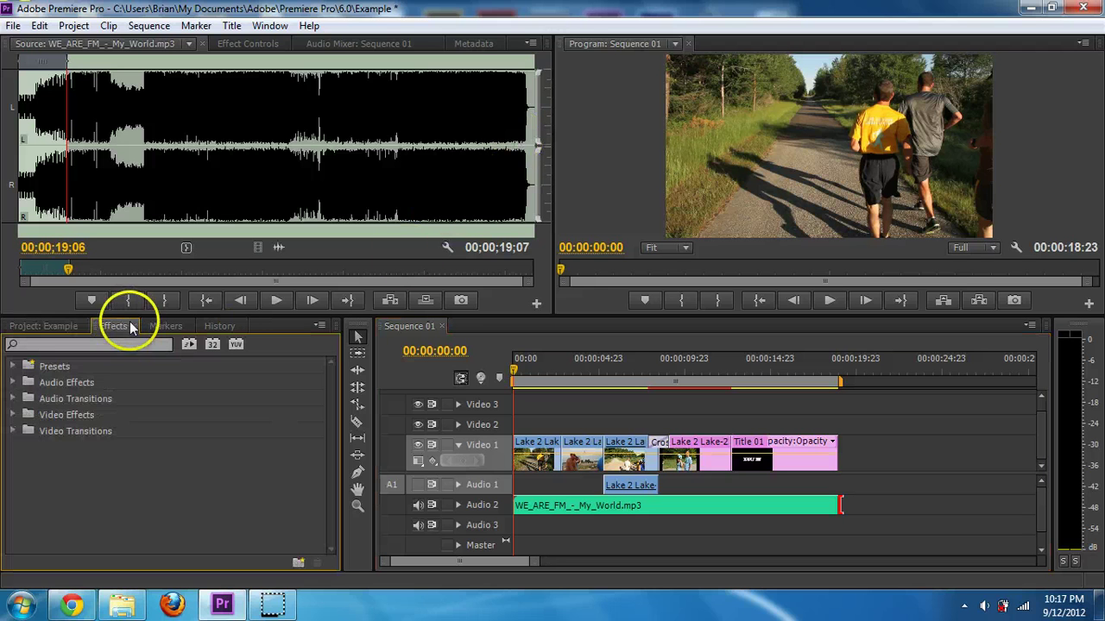
pyautogui.click(15, 382)
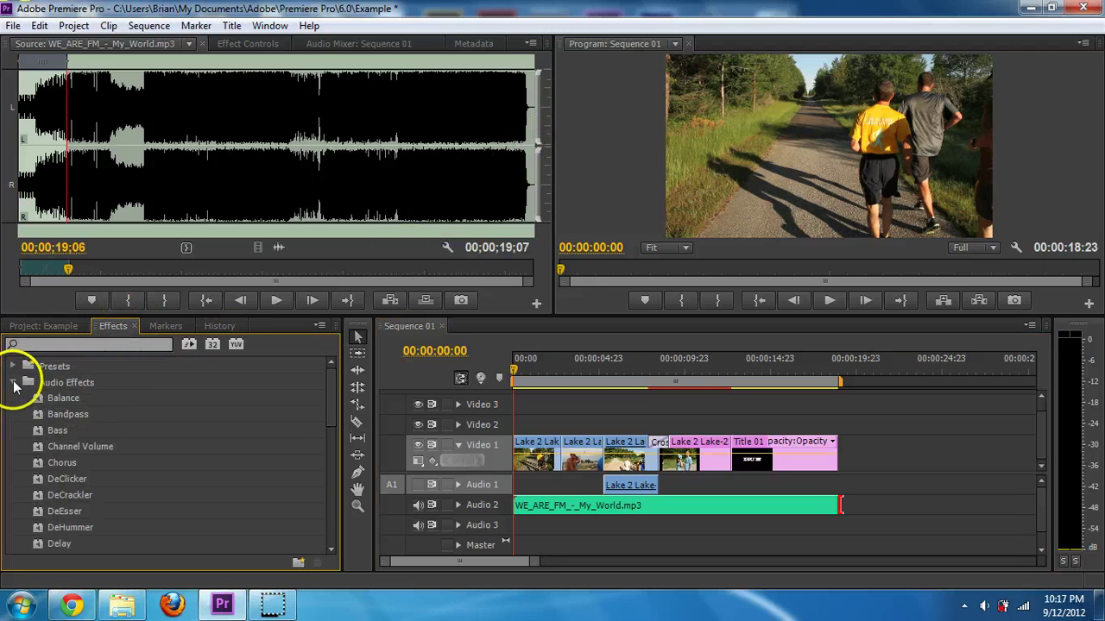
pyautogui.click(12, 383)
pyautogui.click(13, 398)
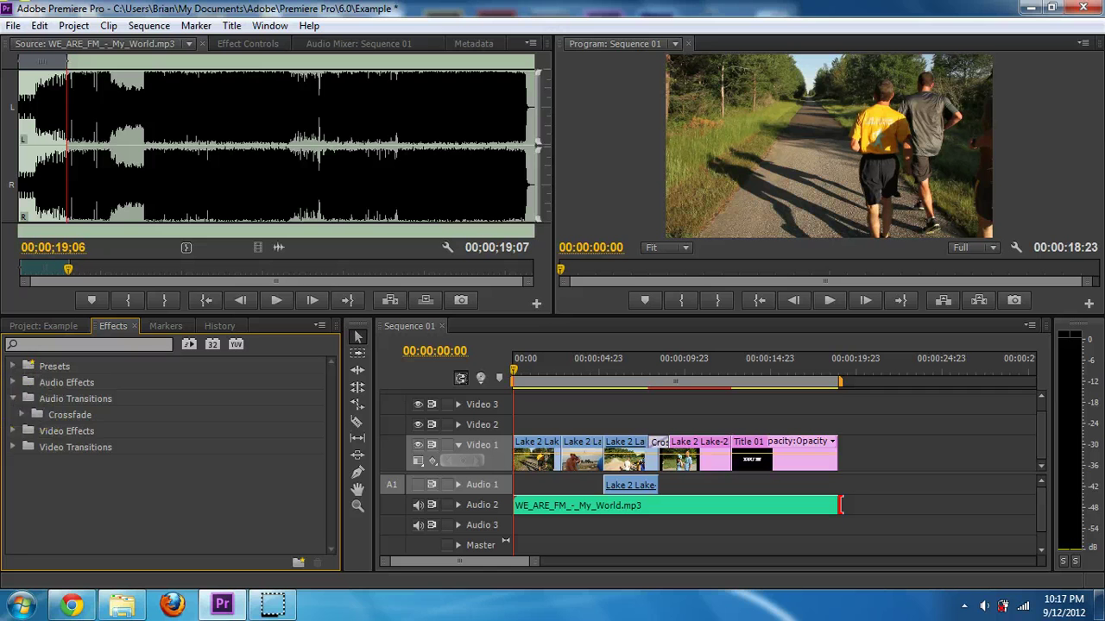
pyautogui.click(22, 415)
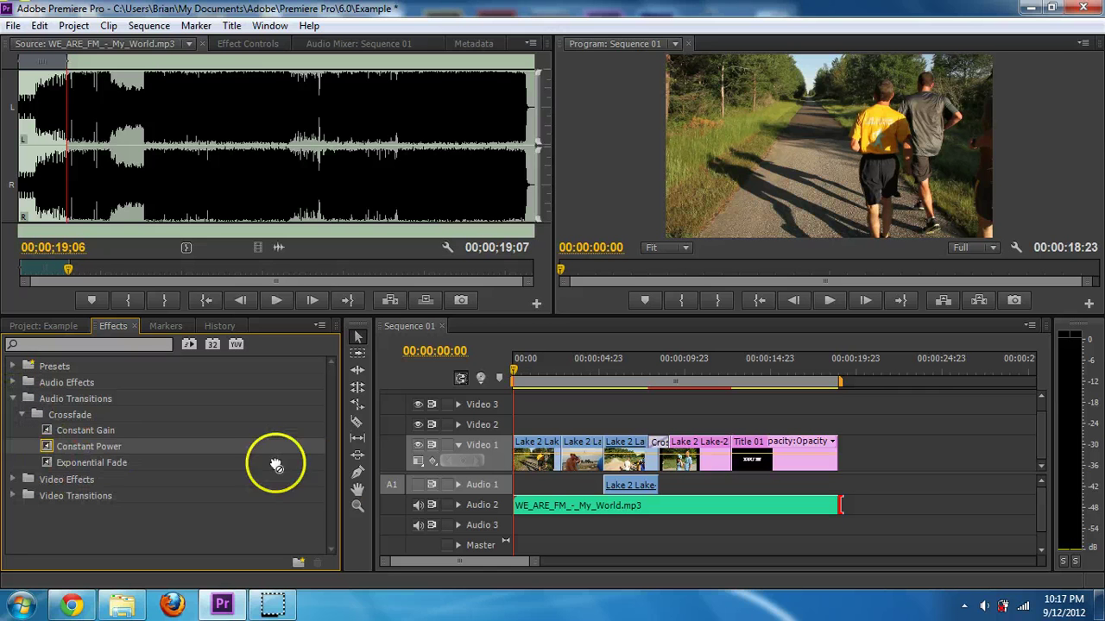
pyautogui.moveTo(337, 477); pyautogui.dragTo(515, 508)
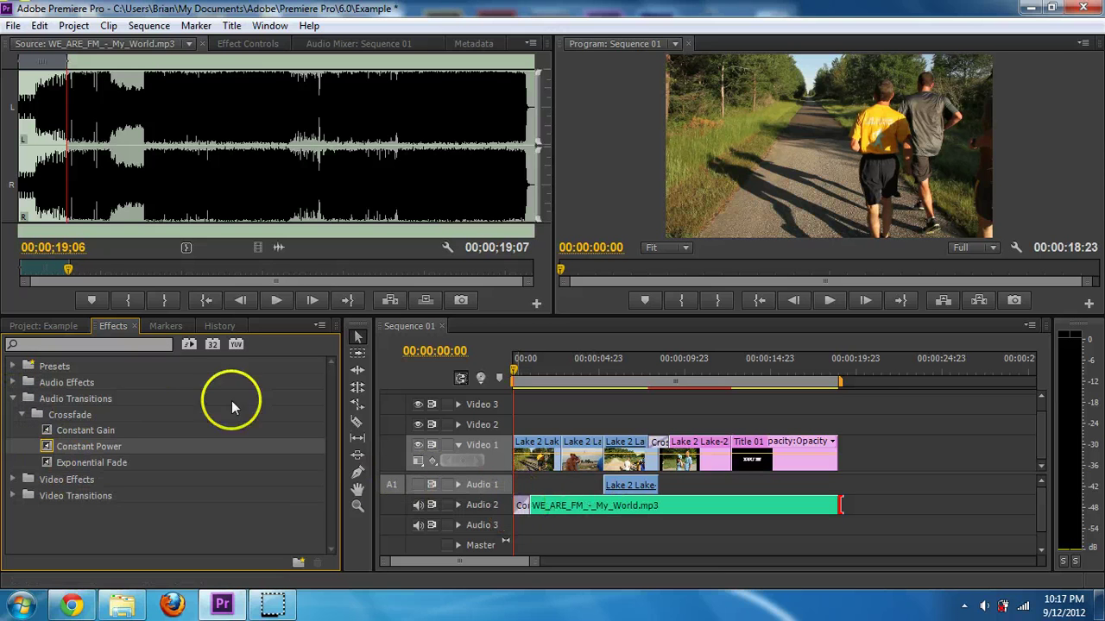
pyautogui.moveTo(274, 451); pyautogui.dragTo(830, 506)
# - Lengthen the closing crossfade by about 1:10, replaying the ending from 16:20 and 15:15
pyautogui.click(830, 380)
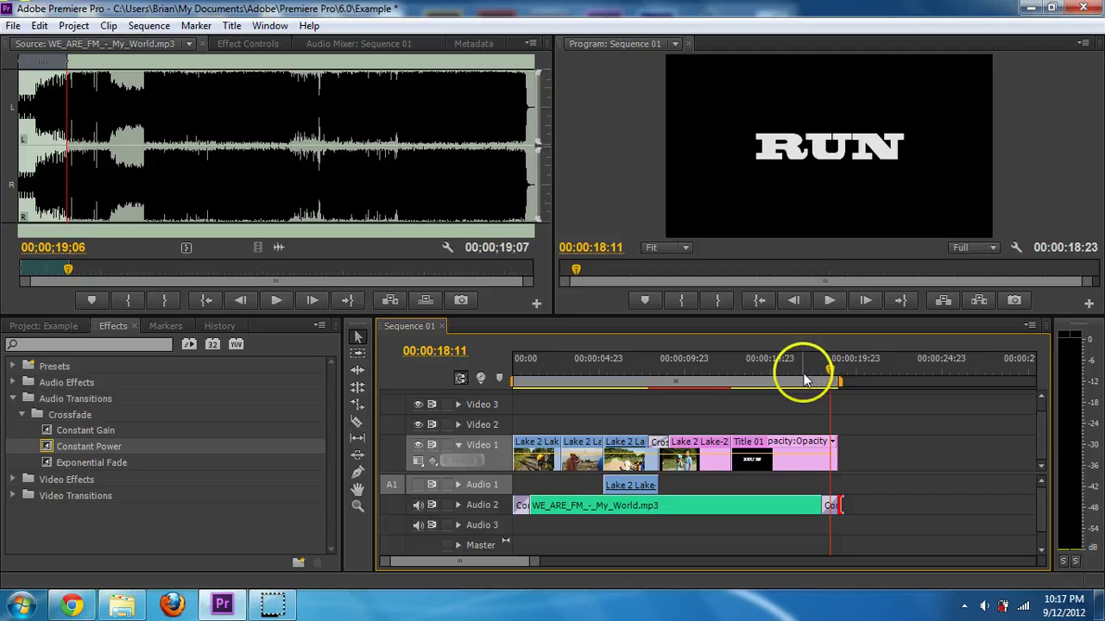
pyautogui.click(802, 379)
pyautogui.press('space')
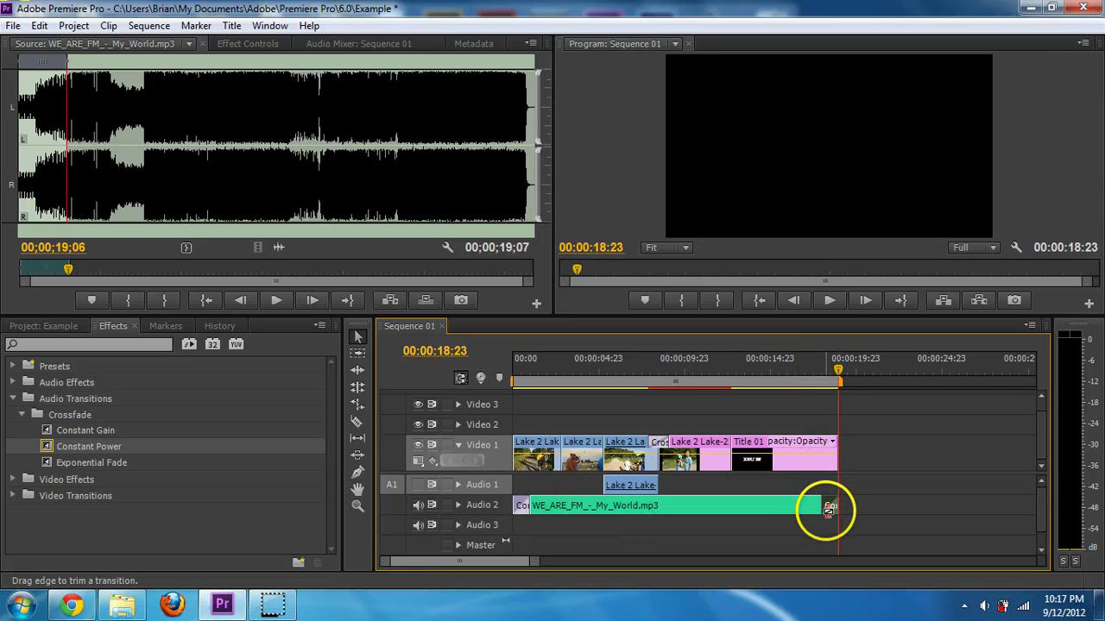
pyautogui.moveTo(827, 506); pyautogui.dragTo(798, 507)
pyautogui.click(781, 370)
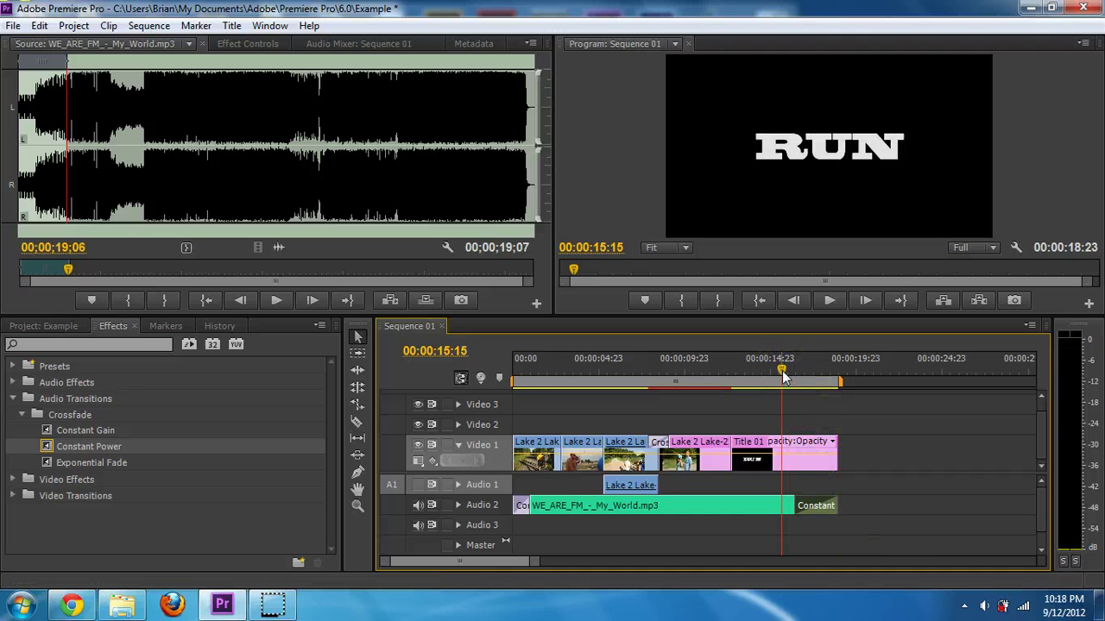
pyautogui.press('space')
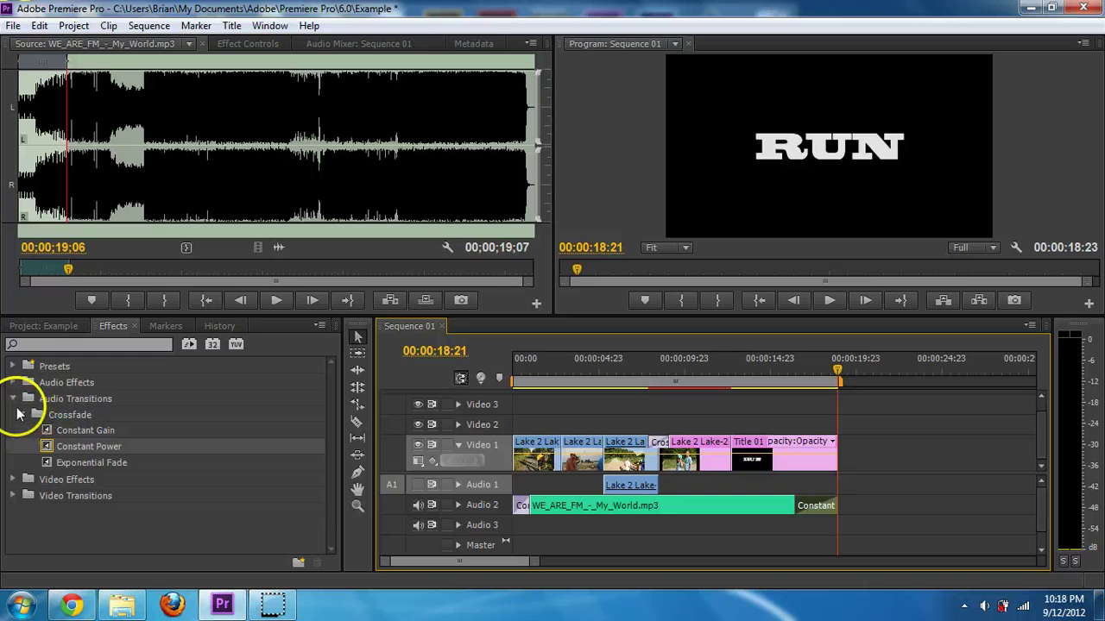
pyautogui.click(21, 415)
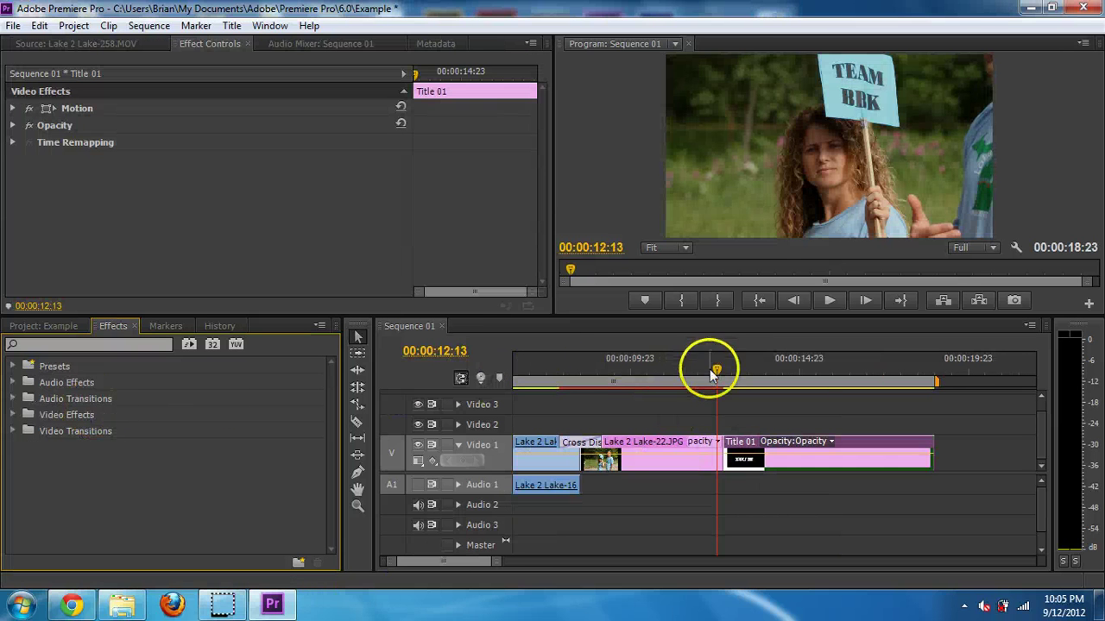
# - Return the playhead to the start of Sequence 01 and open the File > Export options
pyautogui.moveTo(689, 384); pyautogui.dragTo(537, 400)
pyautogui.moveTo(485, 562); pyautogui.dragTo(425, 560)
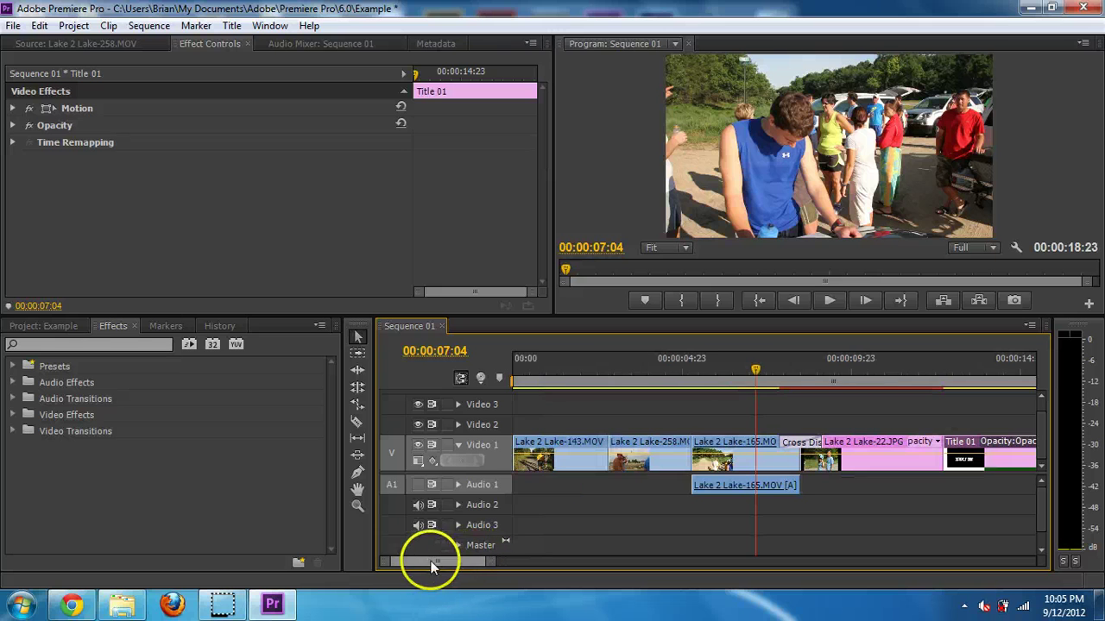
pyautogui.click(570, 373)
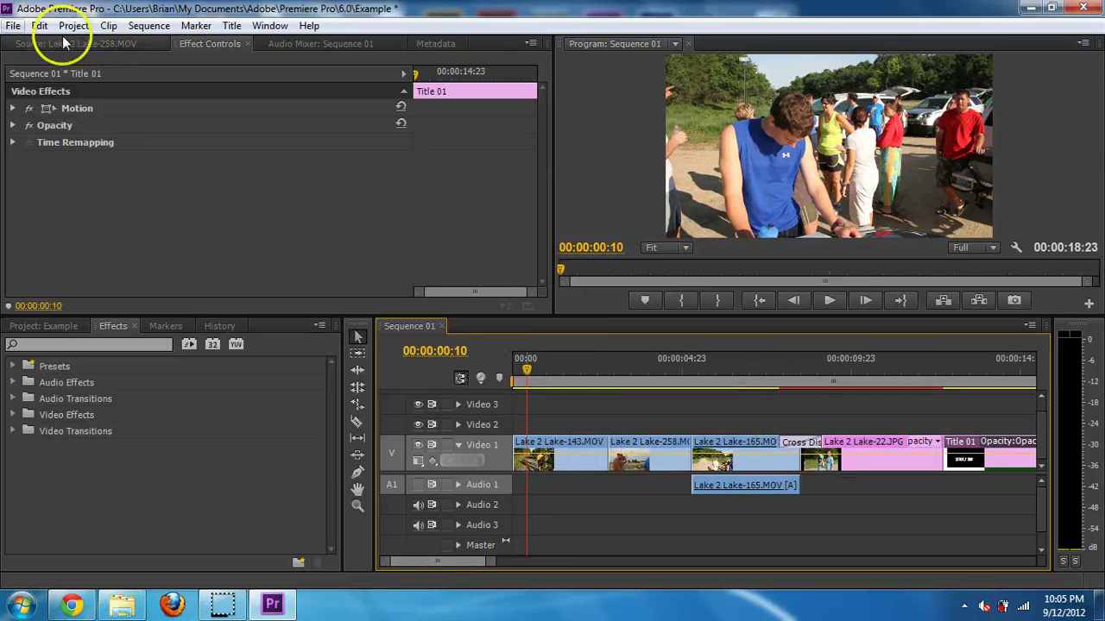
pyautogui.click(12, 26)
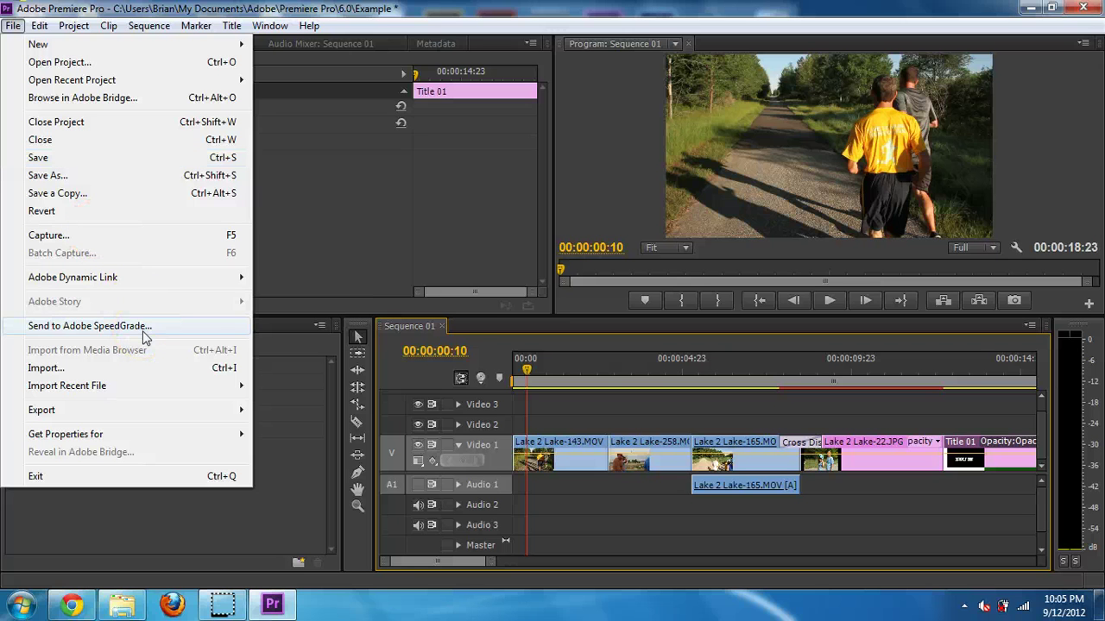
pyautogui.click(143, 411)
# - Open Export Settings for Media and set the format to H.264
pyautogui.click(314, 413)
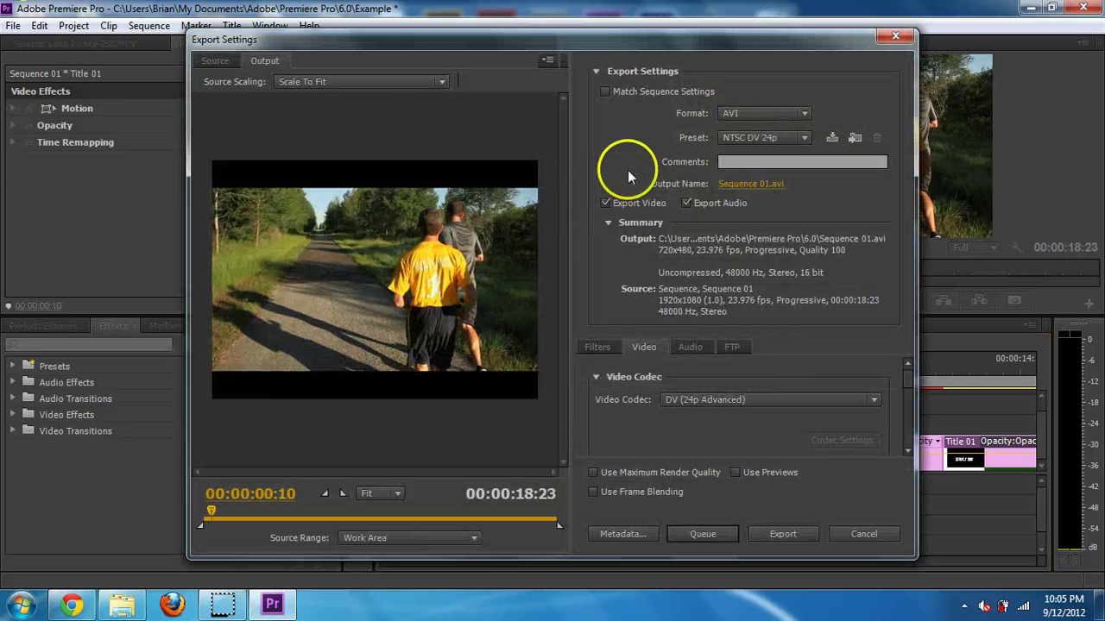
pyautogui.click(795, 138)
pyautogui.click(795, 138)
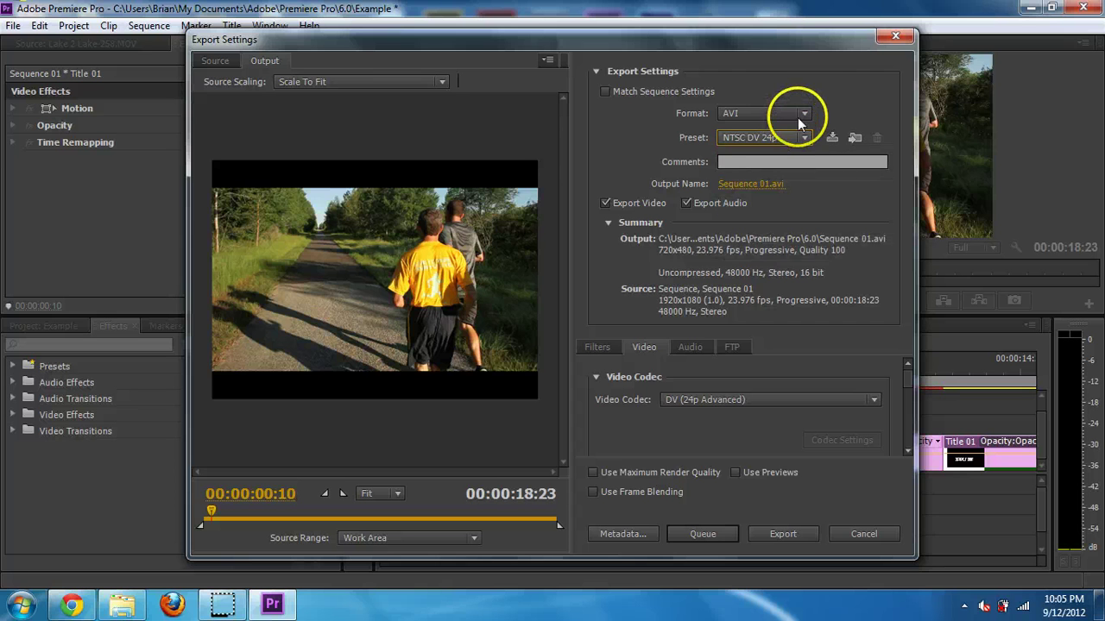
pyautogui.click(798, 115)
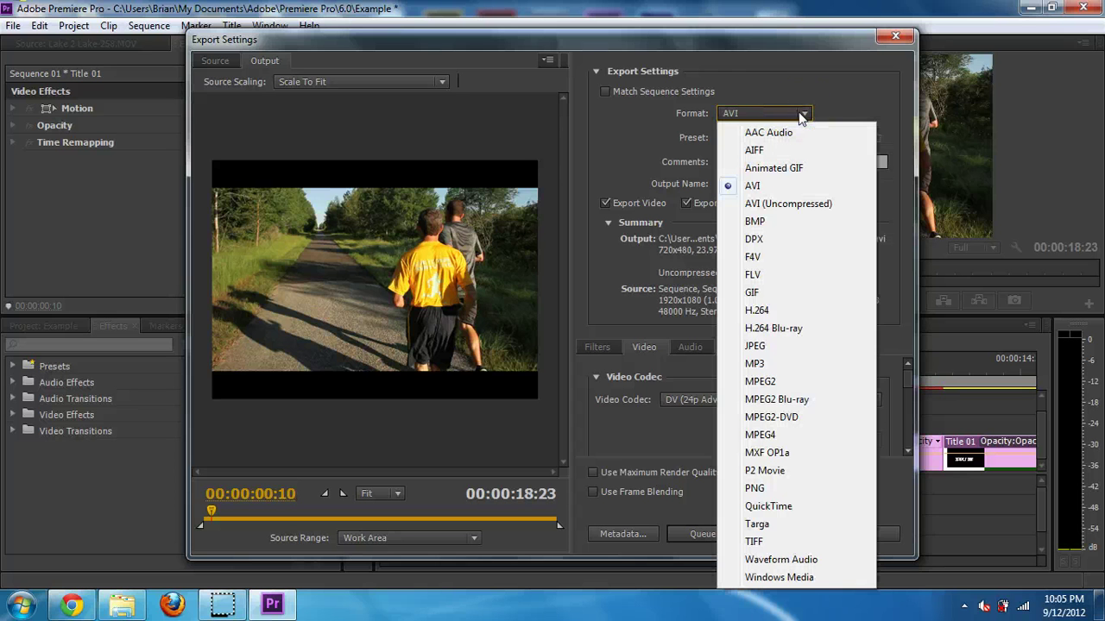
pyautogui.click(777, 314)
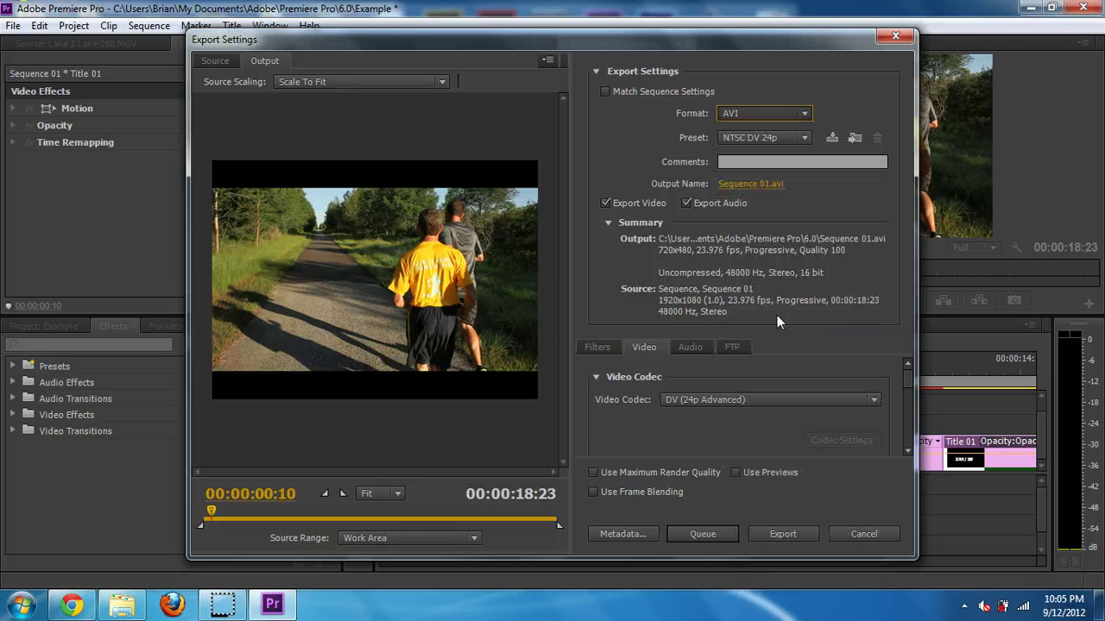
# - Choose the YouTube HD 720p 23.976 preset and start the export
pyautogui.click(806, 138)
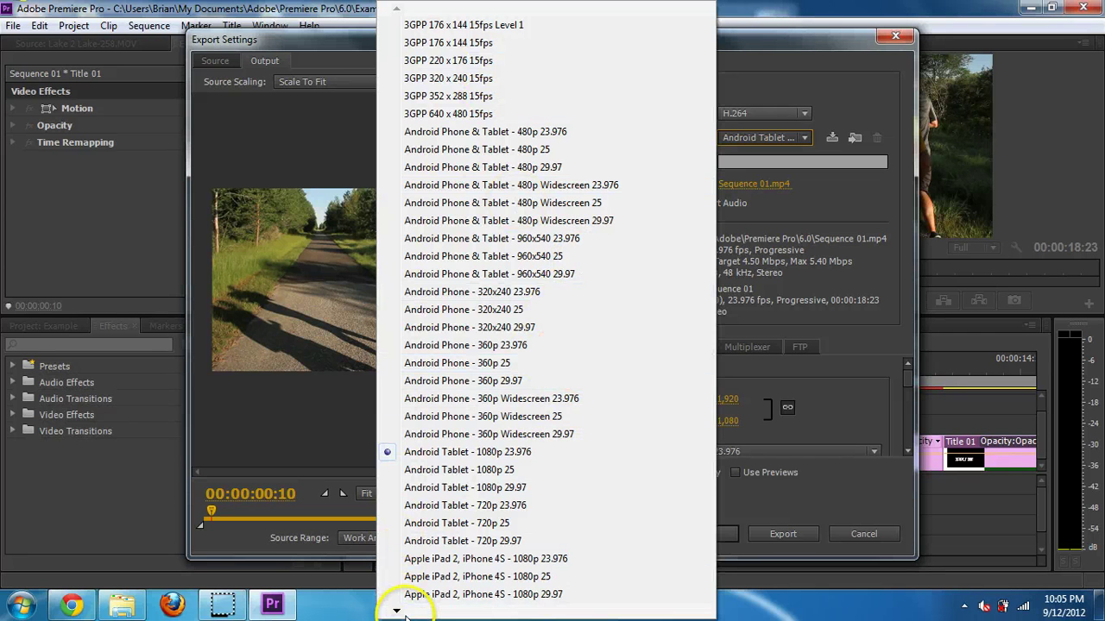
pyautogui.moveTo(397, 611)
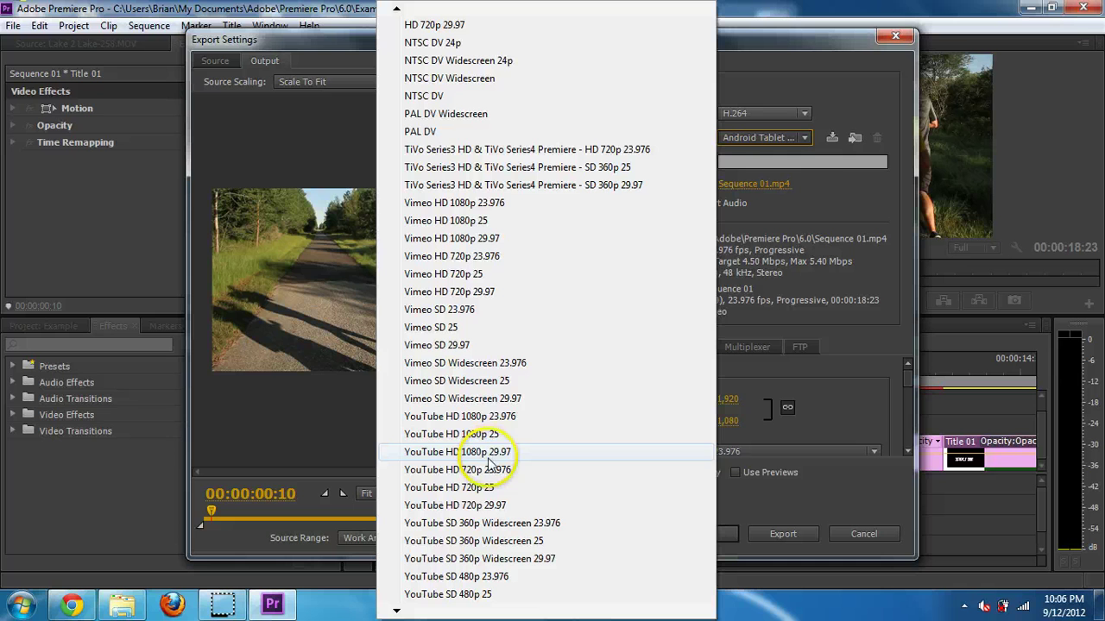
pyautogui.click(506, 467)
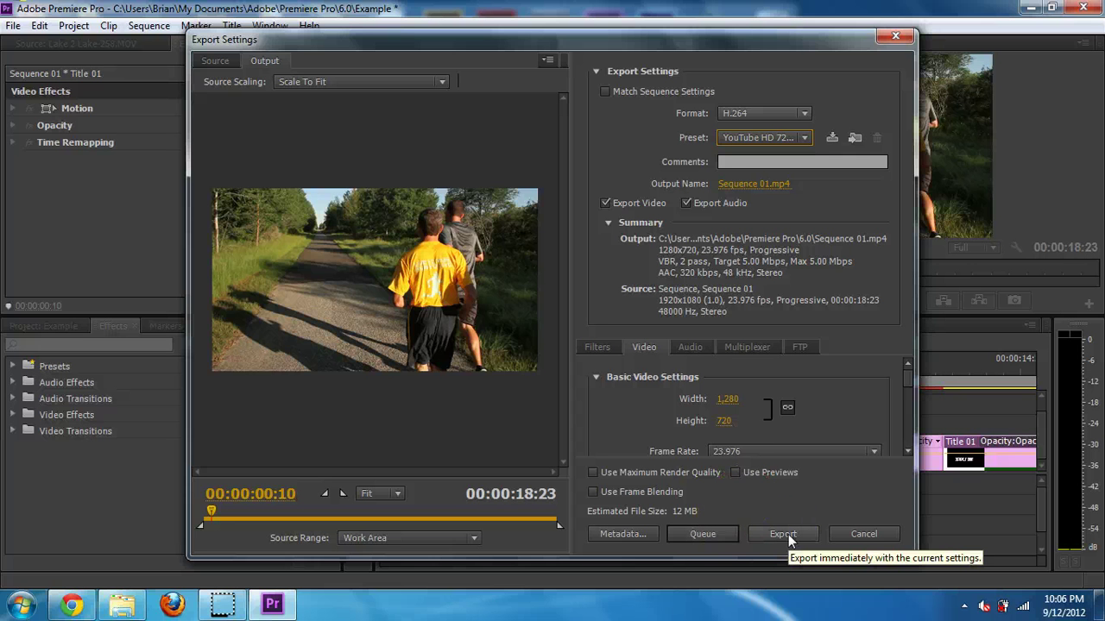
pyautogui.click(763, 518)
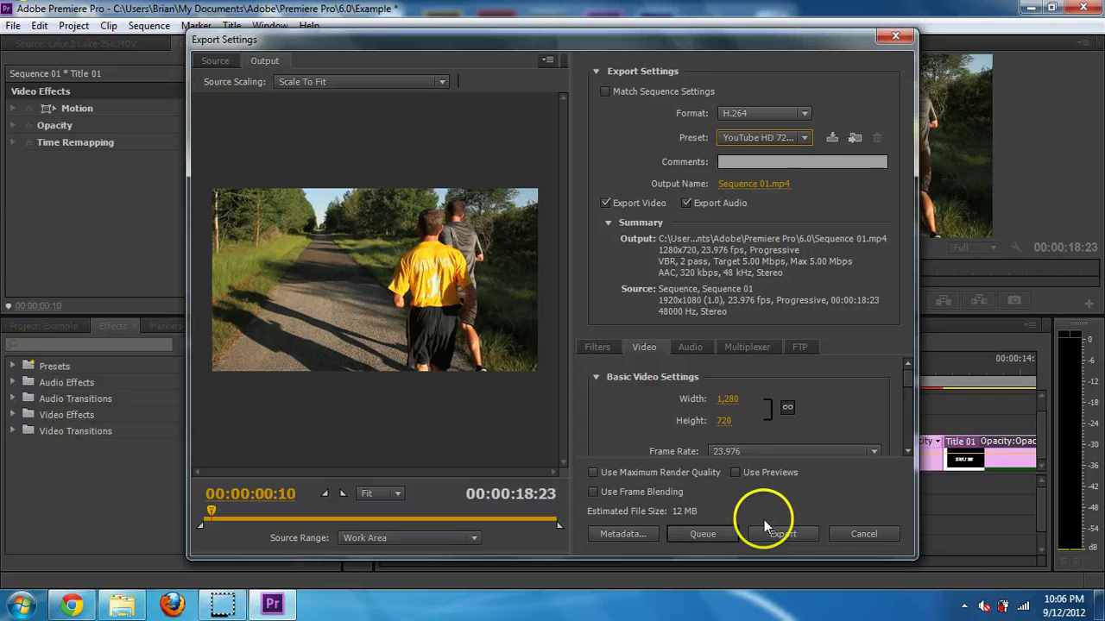
pyautogui.click(852, 532)
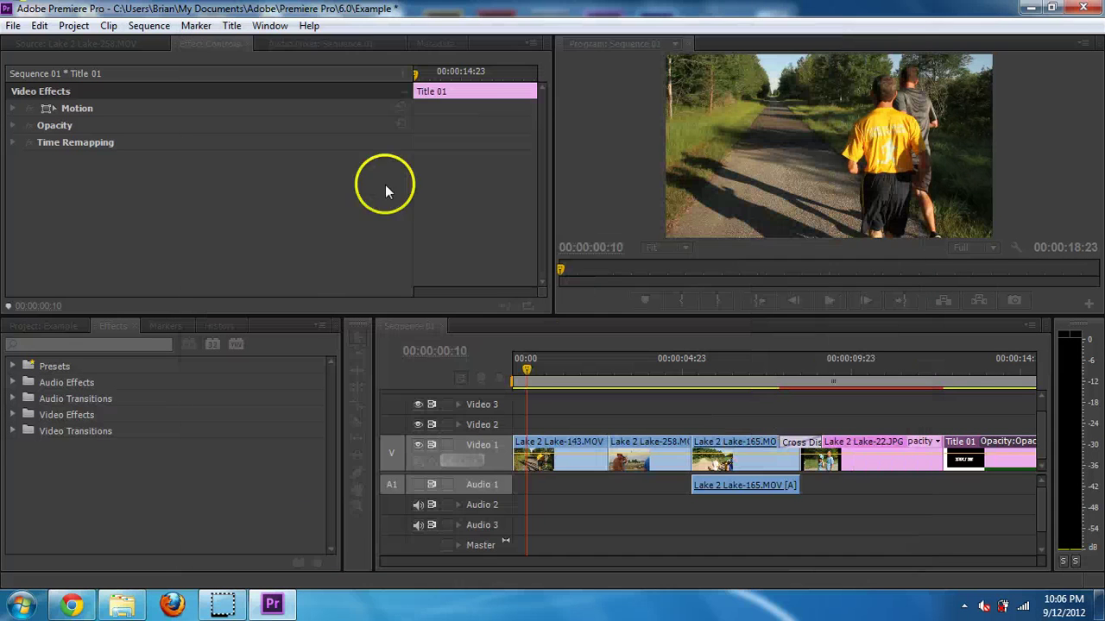